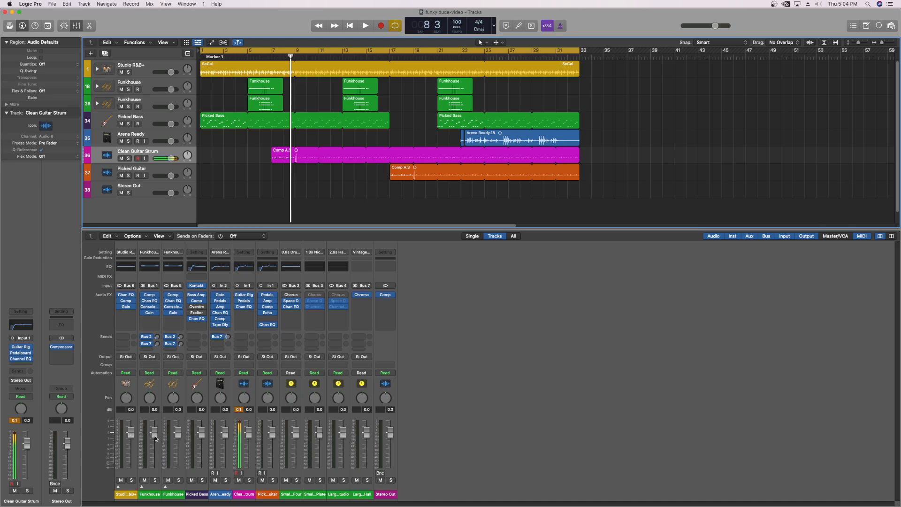
# Expand the Studio R&B+ drum stack and insert a stereo VisiStage plug-in on every channel from Overheads to Hand Claps
pyautogui.click(119, 488)
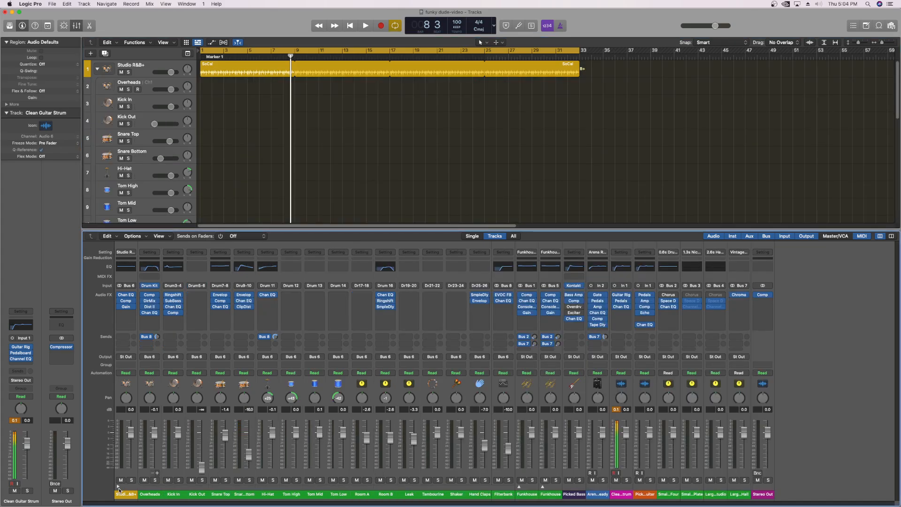
pyautogui.click(146, 454)
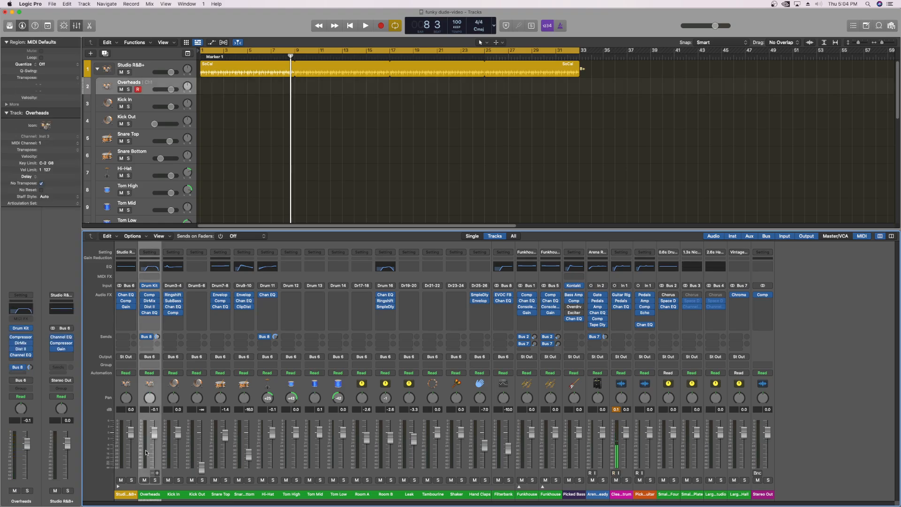
pyautogui.keyDown('shift'); pyautogui.click(478, 457); pyautogui.keyUp('shift')
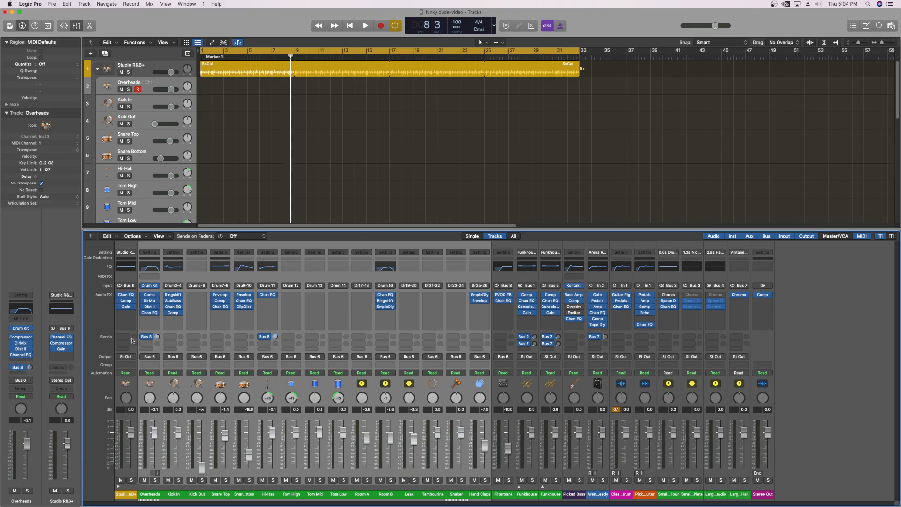
pyautogui.click(152, 328)
pyautogui.moveTo(181, 344)
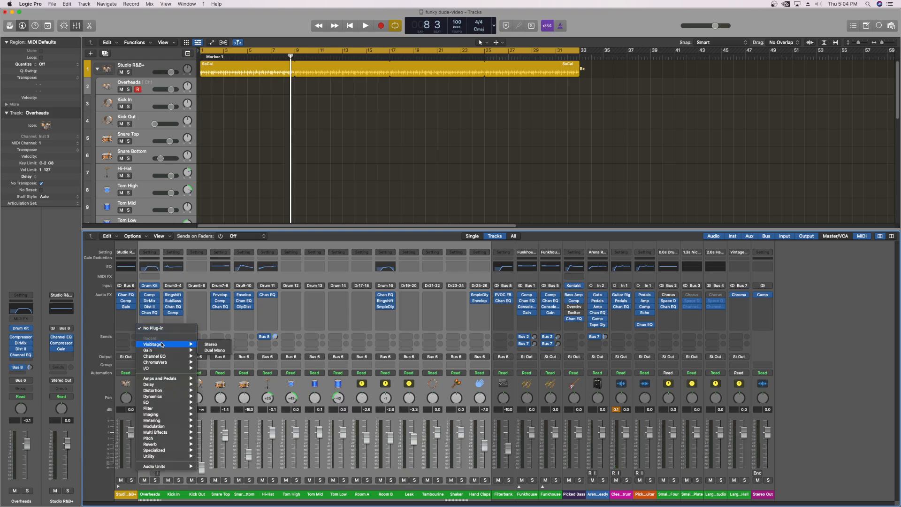
pyautogui.click(211, 345)
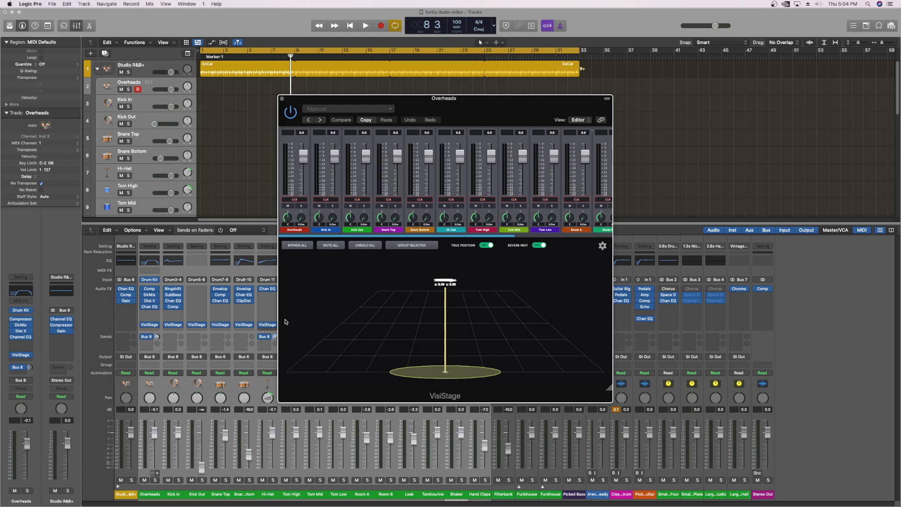
pyautogui.moveTo(414, 112); pyautogui.dragTo(249, 42)
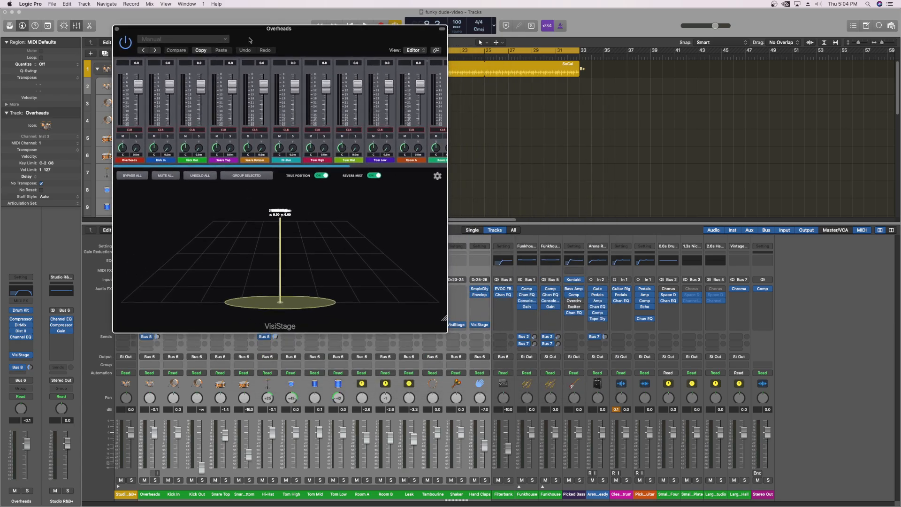
pyautogui.click(116, 29)
# Insert a stereo VisiStage plug-in on the Stereo Out channel and enlarge its window to show all tracks
pyautogui.click(767, 330)
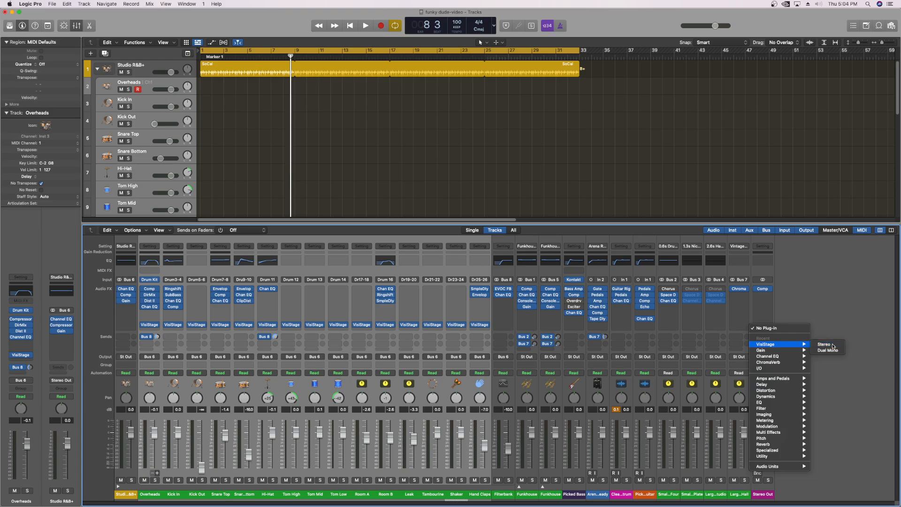
pyautogui.click(824, 345)
pyautogui.moveTo(561, 118); pyautogui.dragTo(493, 66)
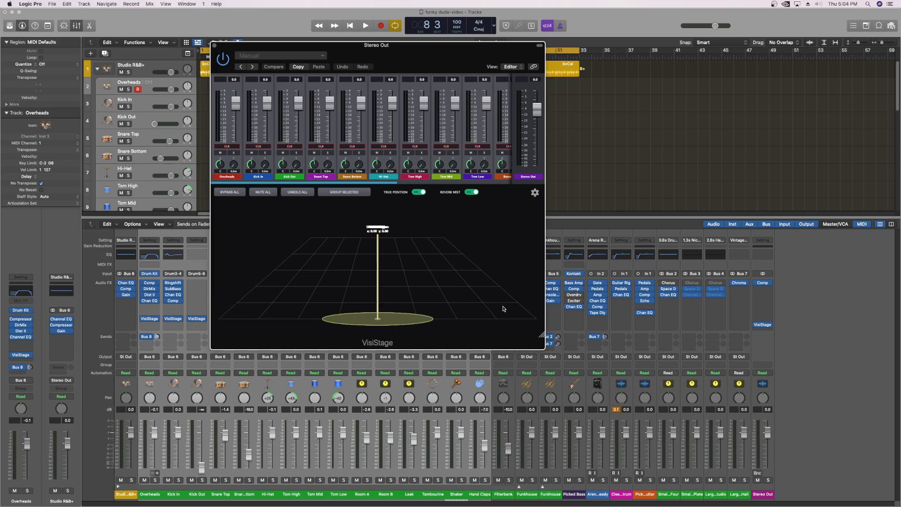
pyautogui.moveTo(541, 335); pyautogui.dragTo(807, 407)
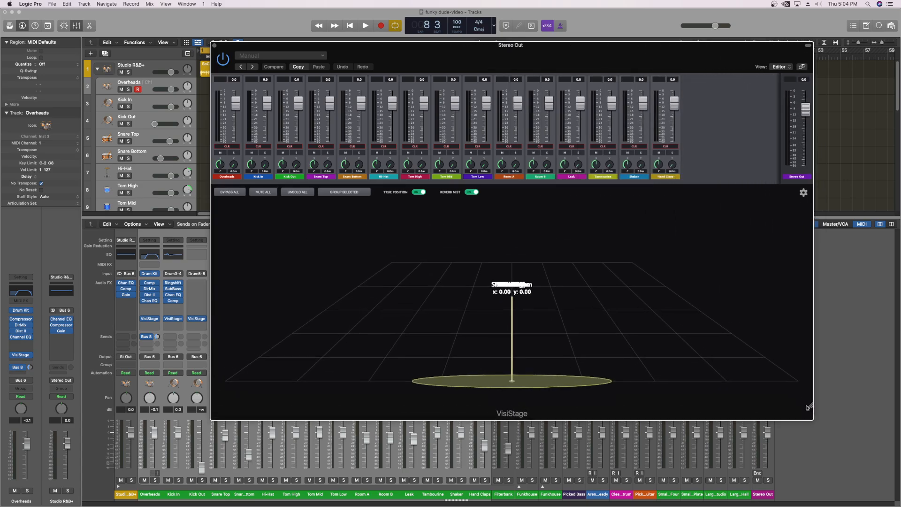
# Group all the drum nodes on the VisiStage stage and rename the group master "Drums"
pyautogui.moveTo(375, 219); pyautogui.dragTo(673, 381)
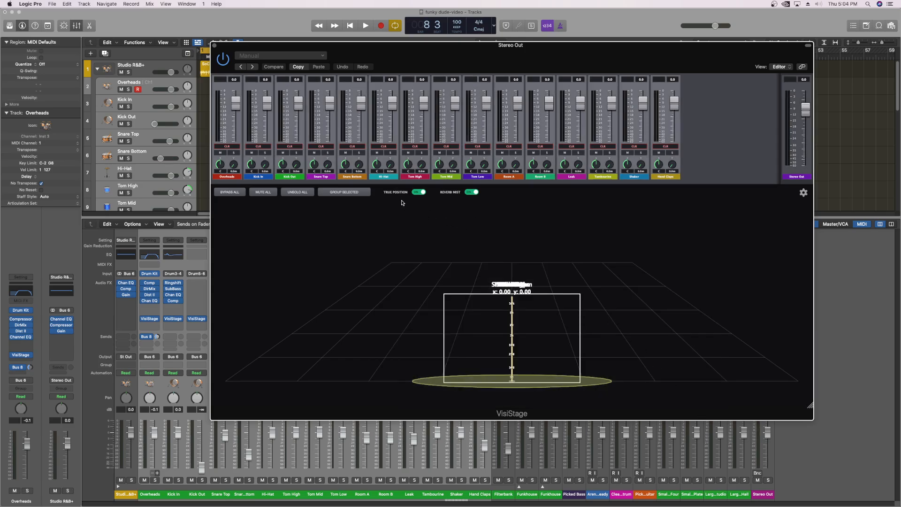
pyautogui.click(345, 192)
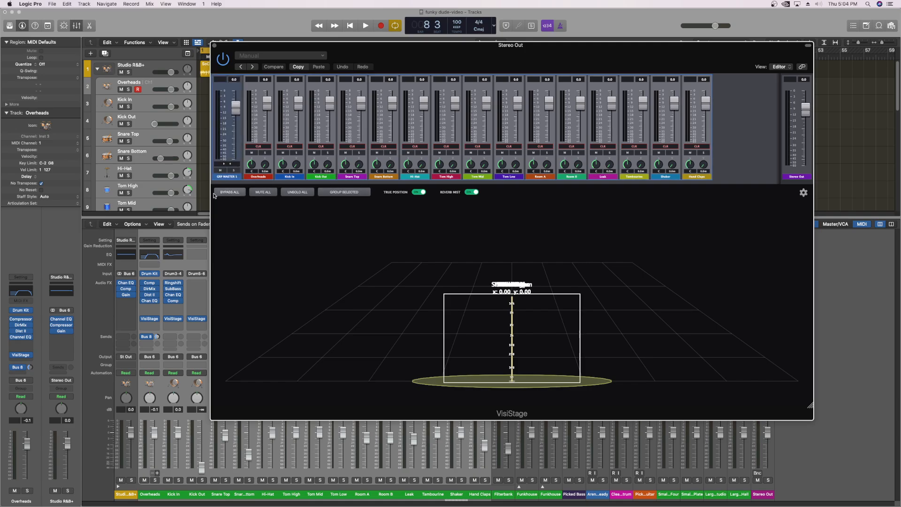
pyautogui.doubleClick(229, 177)
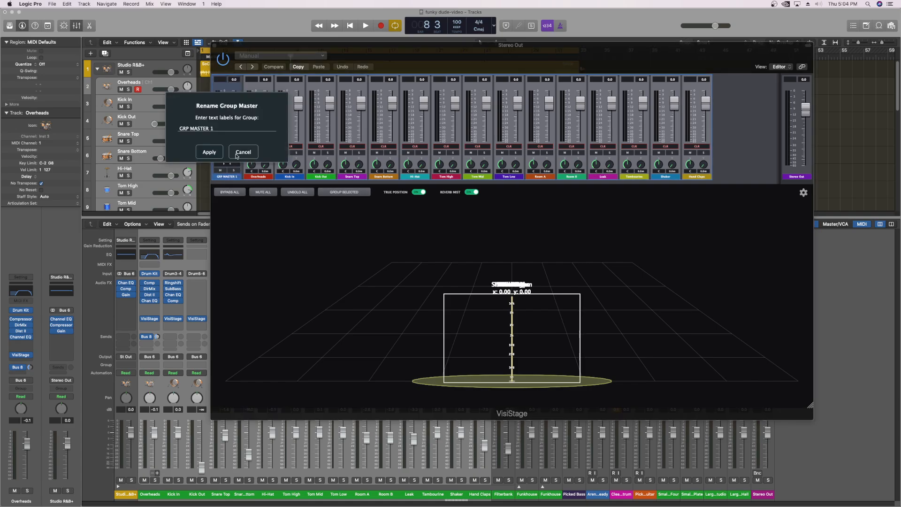
pyautogui.click(223, 129)
pyautogui.write('Drums')
pyautogui.click(210, 152)
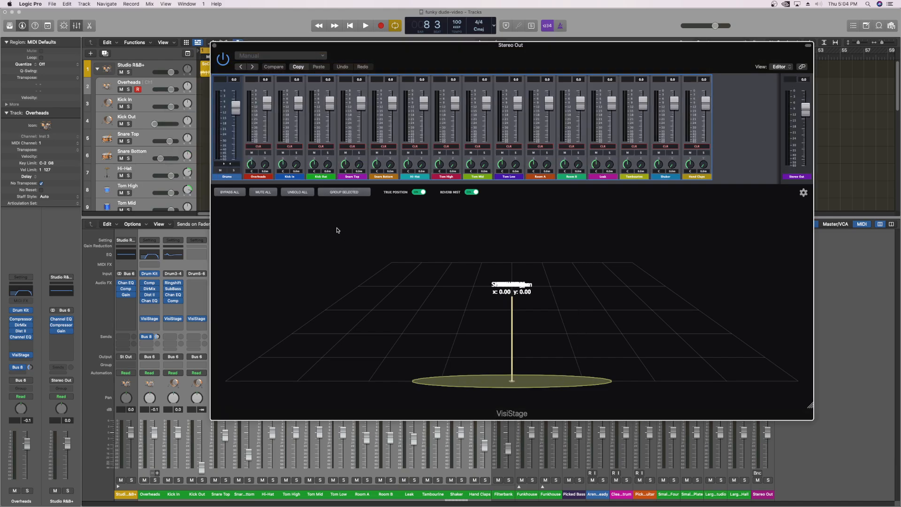
# Change the color of the Drums group to yellow
pyautogui.rightClick(231, 178)
pyautogui.moveTo(245, 191)
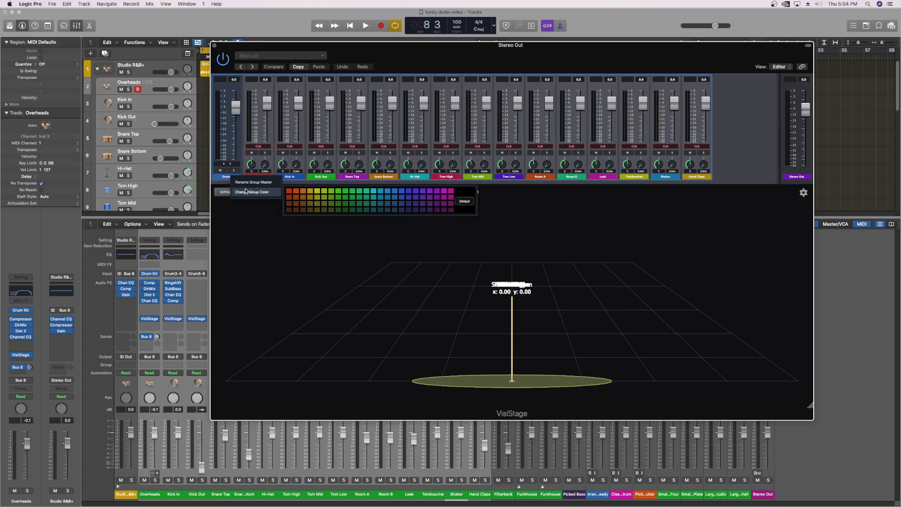
pyautogui.click(317, 191)
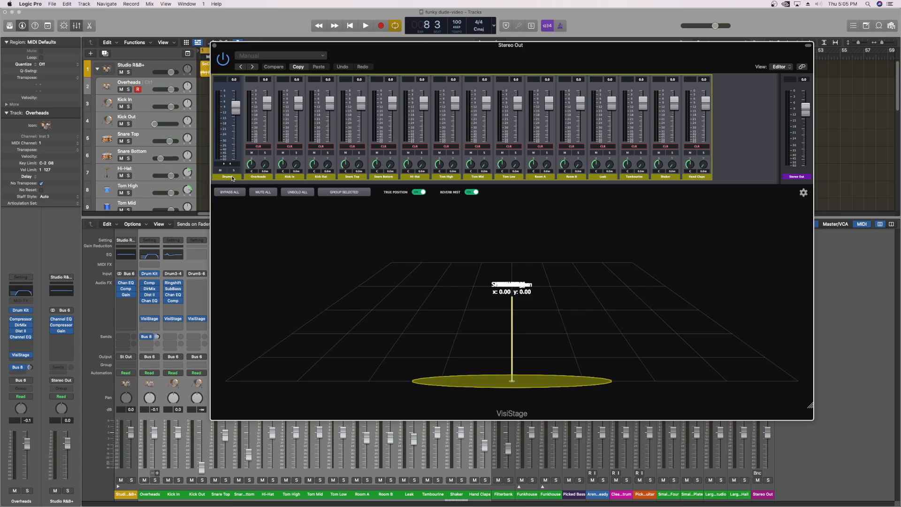
# Try a red track color on the Kick In channel and change it back to the group's yellow
pyautogui.rightClick(294, 177)
pyautogui.moveTo(311, 194)
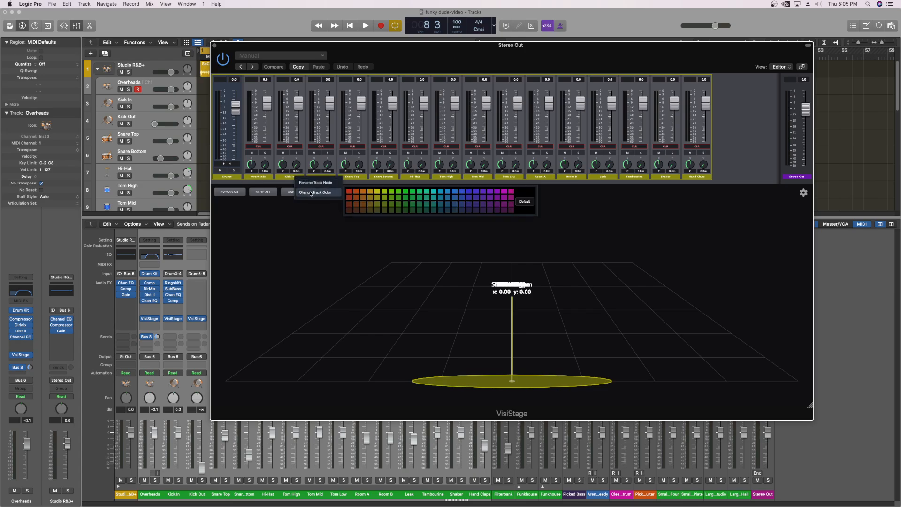
pyautogui.click(357, 192)
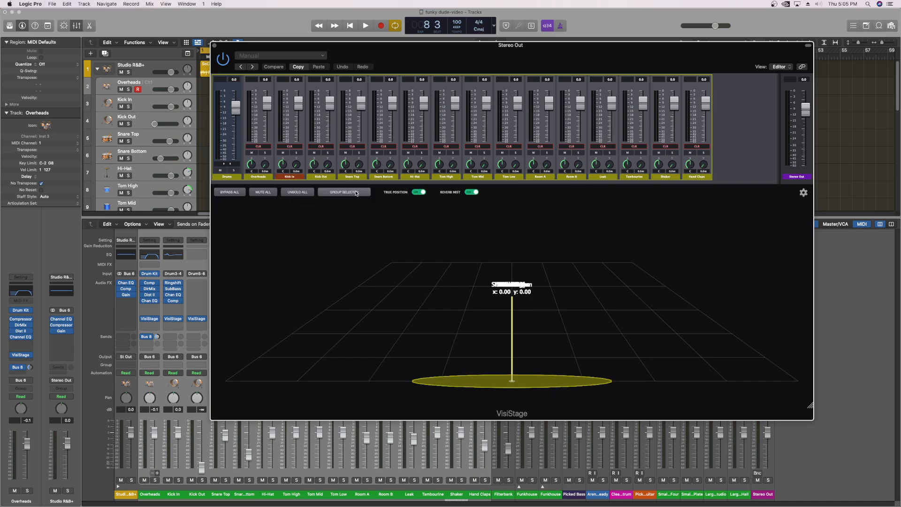
pyautogui.rightClick(289, 177)
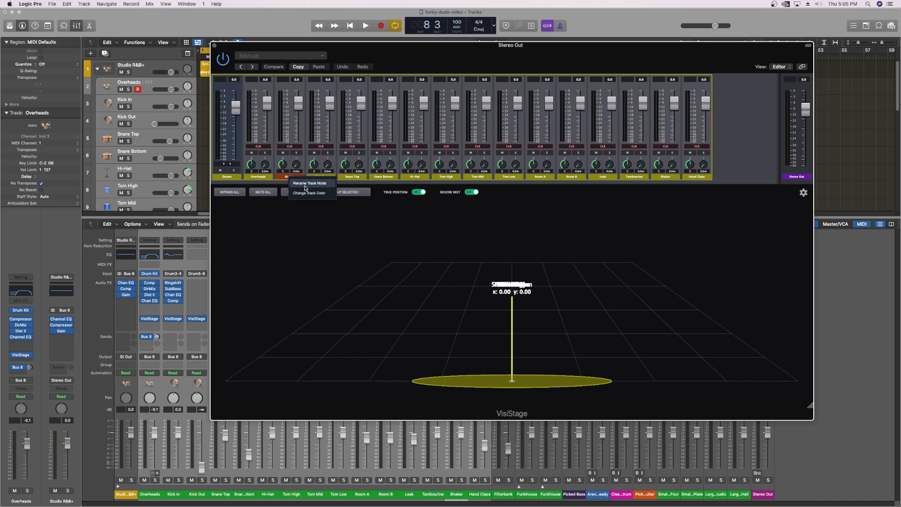
pyautogui.moveTo(319, 193)
pyautogui.click(371, 192)
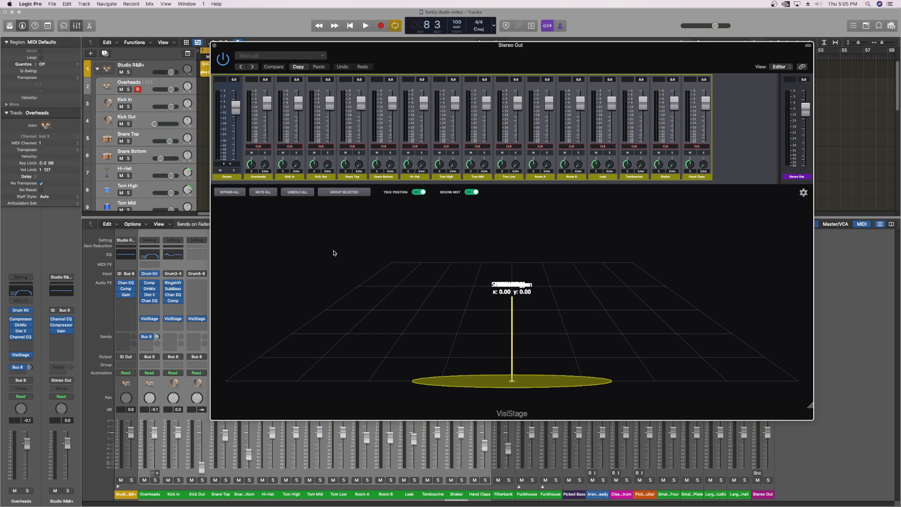
# Set the DAW pan readout format to Logic Pro (64L - C - 63R) in VisiStage's display settings and close the settings
pyautogui.moveTo(409, 57); pyautogui.dragTo(261, 17)
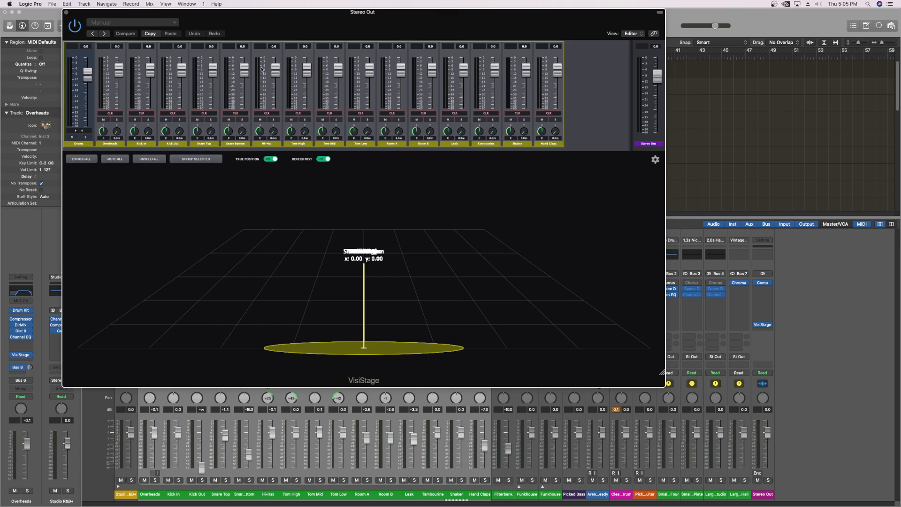
pyautogui.doubleClick(118, 47)
pyautogui.doubleClick(103, 138)
pyautogui.click(656, 160)
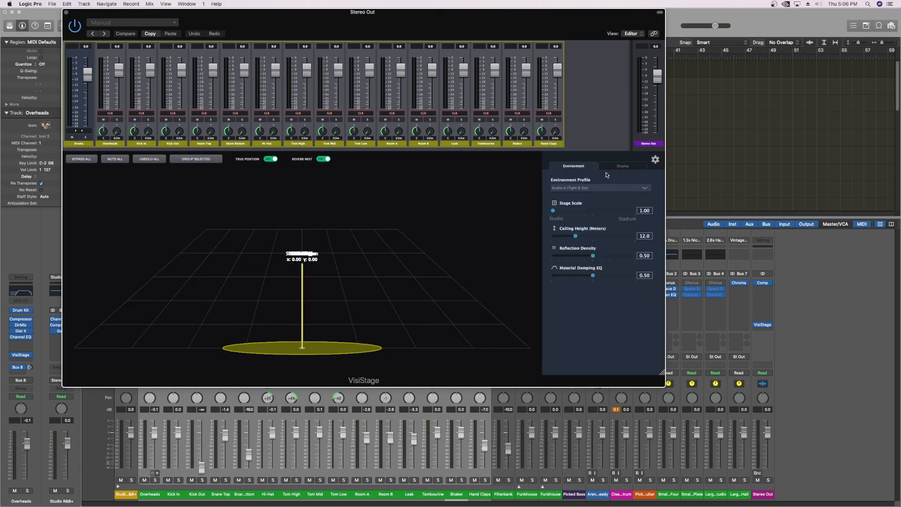
pyautogui.click(632, 166)
pyautogui.click(599, 332)
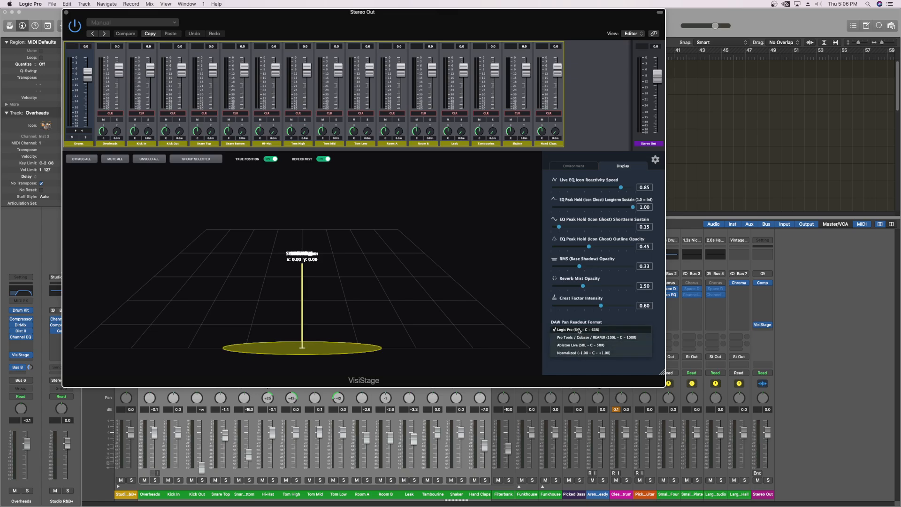
pyautogui.click(579, 331)
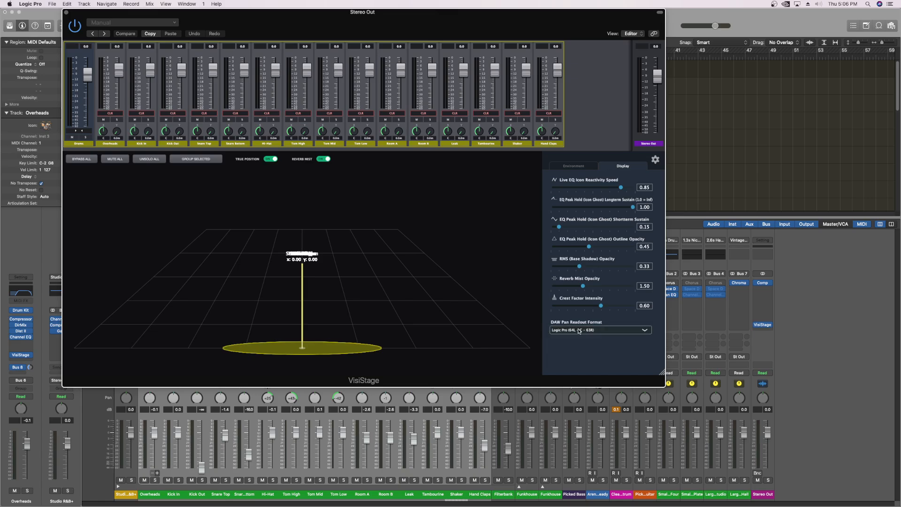
pyautogui.click(655, 159)
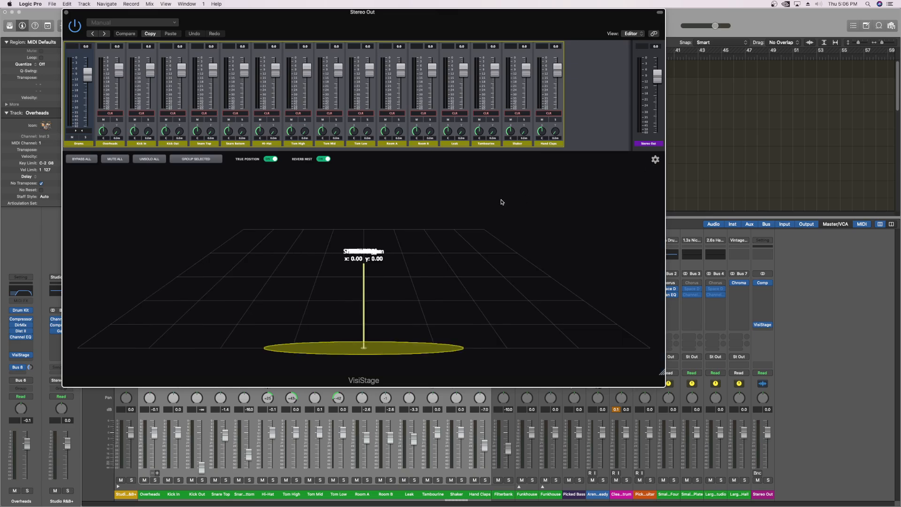
# Set the Overheads level in VisiStage to -0.1 dB to match its mixer channel
pyautogui.click(169, 453)
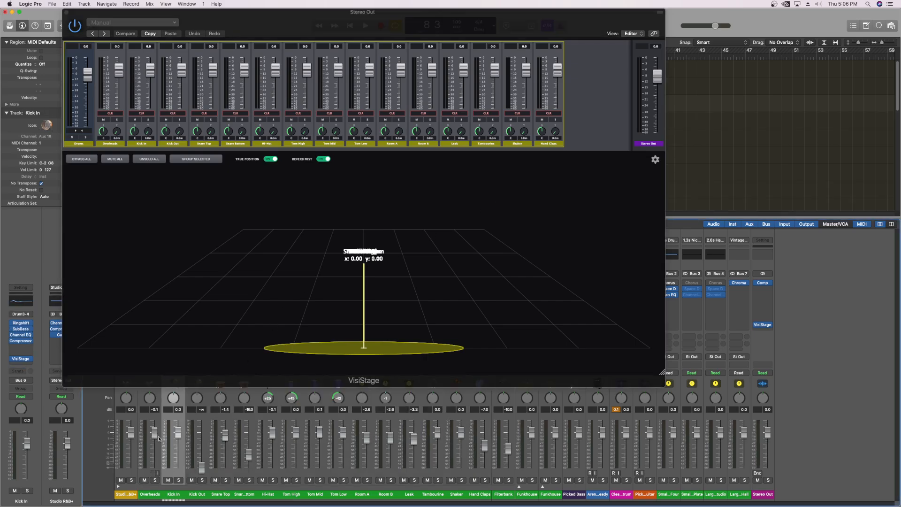
pyautogui.click(145, 444)
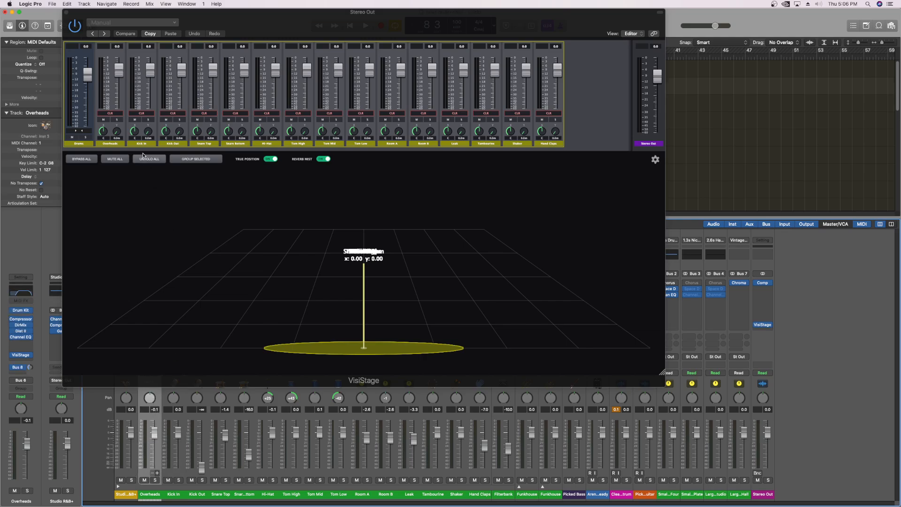
pyautogui.click(114, 46)
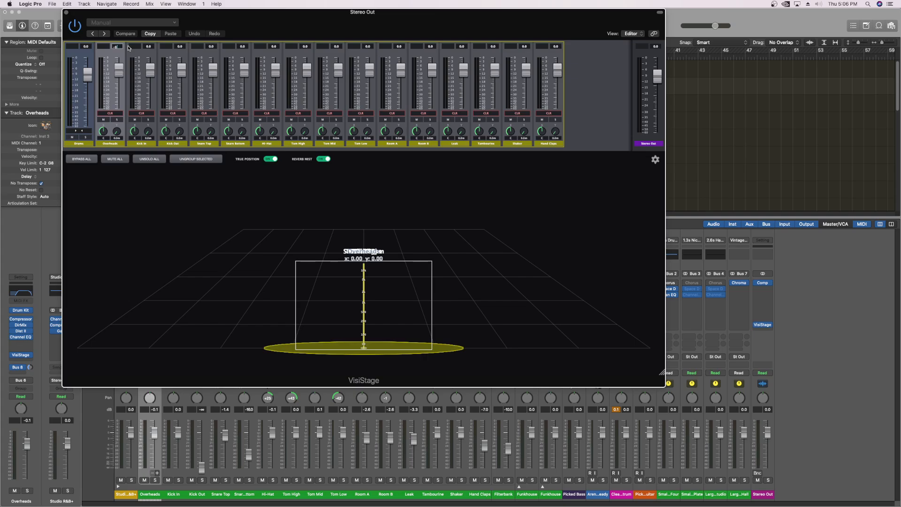
pyautogui.write('-0.1')
pyautogui.press('Return')
pyautogui.click(174, 238)
# Lower the Kick Out fader in VisiStage to -inf to match its mixer channel
pyautogui.click(175, 447)
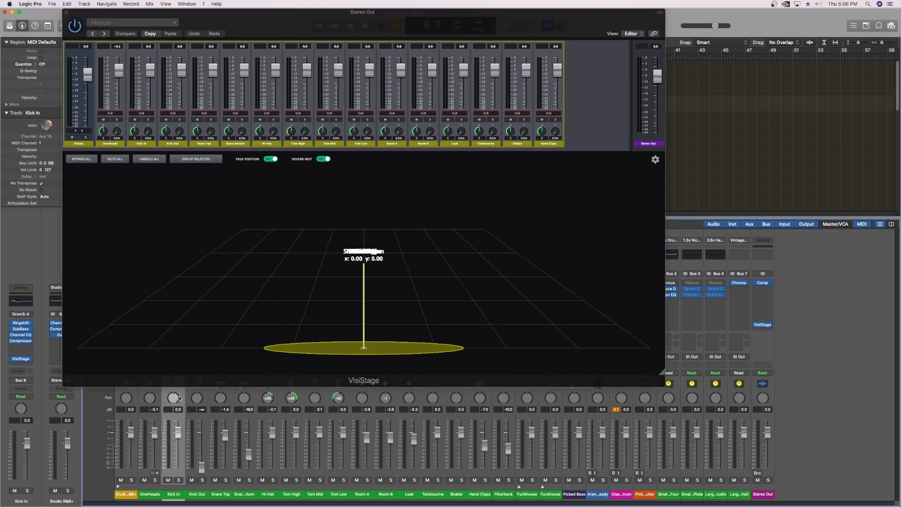
pyautogui.click(197, 438)
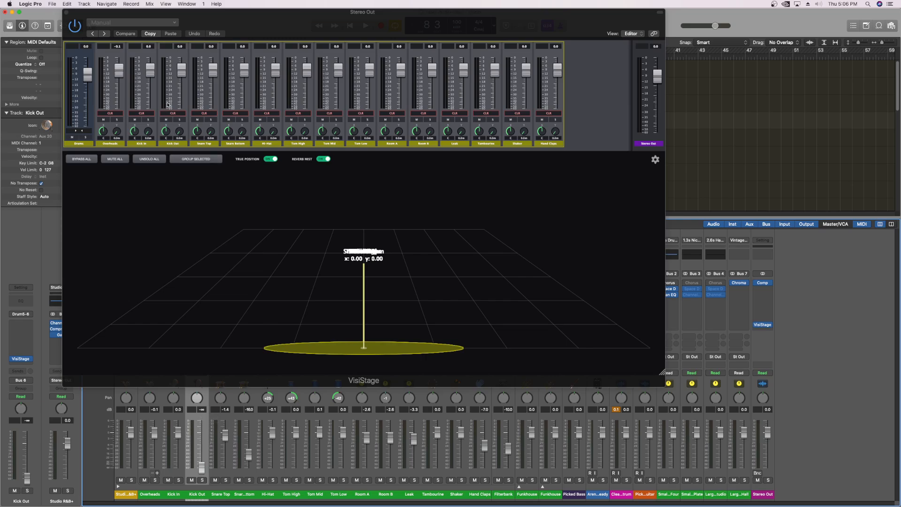
pyautogui.moveTo(182, 71); pyautogui.dragTo(185, 169)
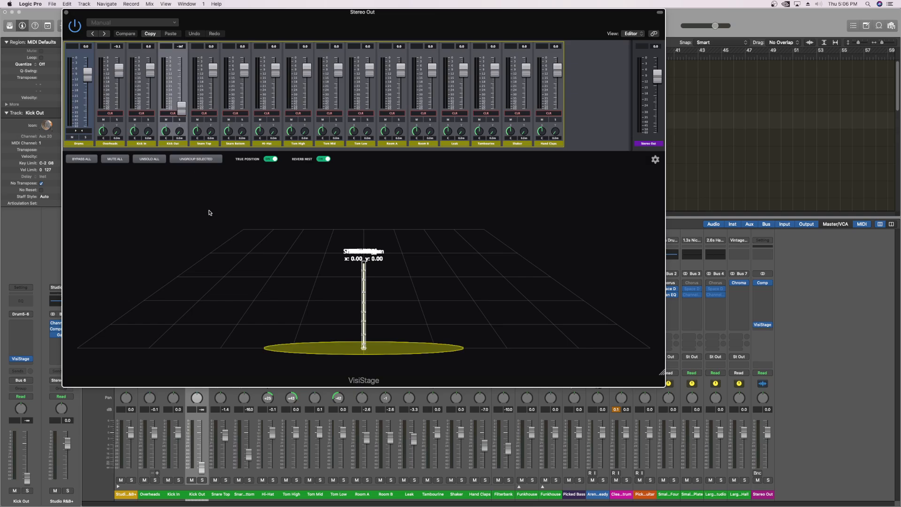
# Shrink the VisiStage window to uncover the mixer and set the Snare Top level to -1.4 dB
pyautogui.click(221, 456)
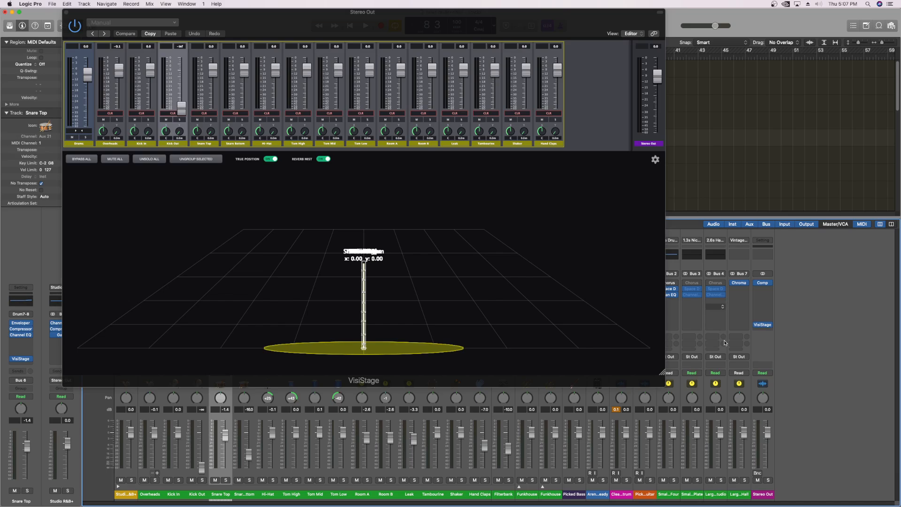
pyautogui.moveTo(663, 372); pyautogui.dragTo(634, 334)
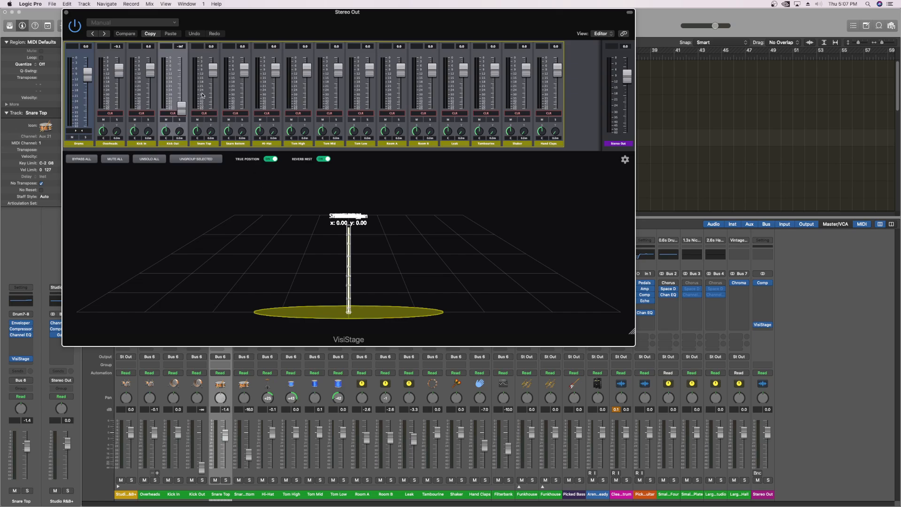
pyautogui.click(205, 98)
pyautogui.click(212, 47)
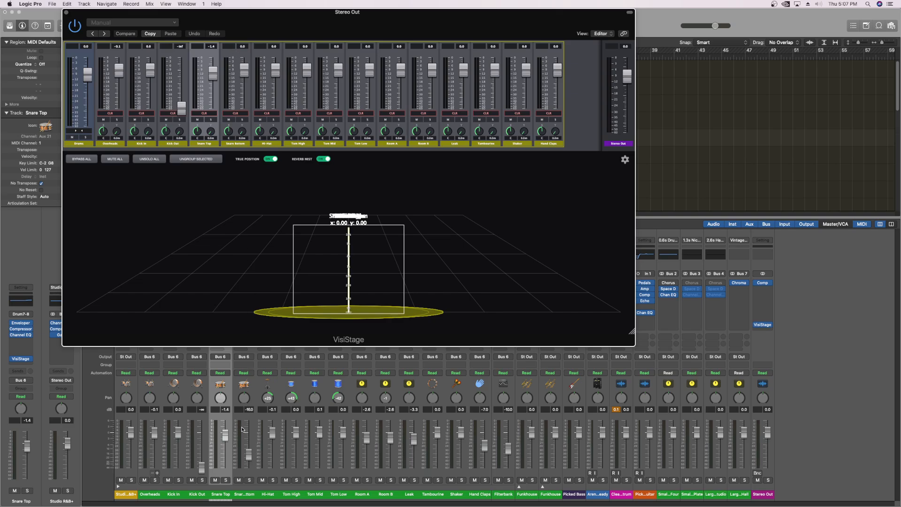
# Set the Snare Bottom level in VisiStage to -16 dB to match its mixer channel
pyautogui.click(243, 429)
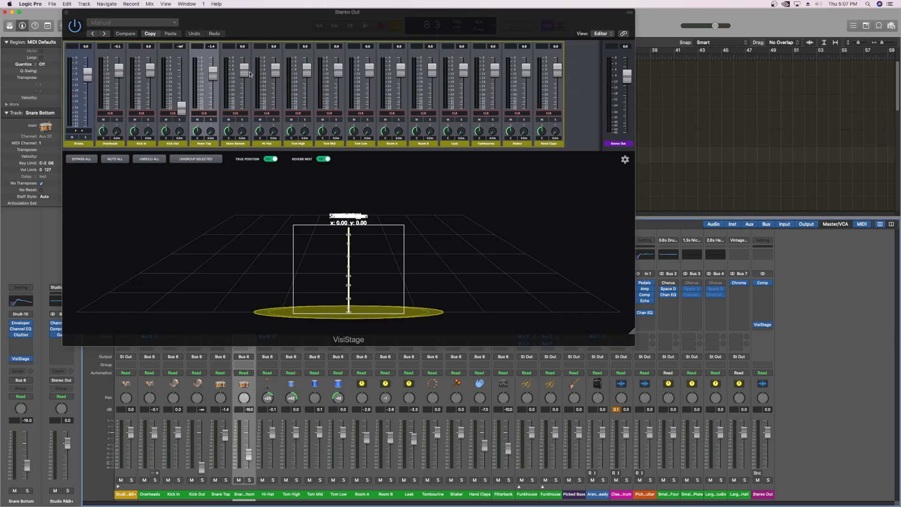
pyautogui.click(232, 94)
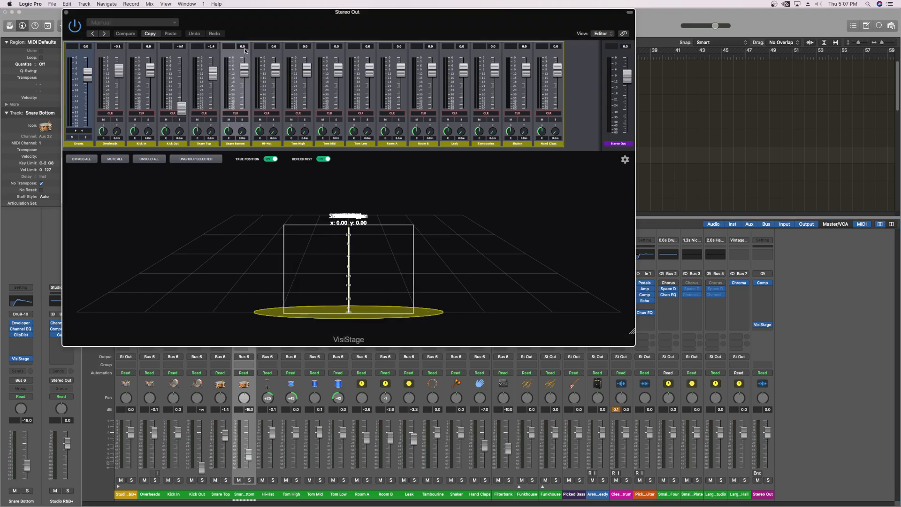
pyautogui.doubleClick(244, 47)
pyautogui.write('-16')
pyautogui.press('Return')
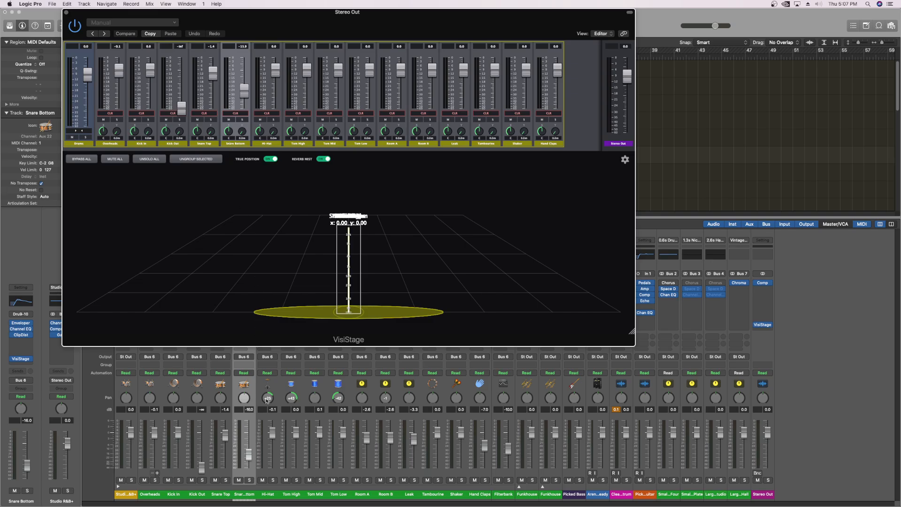
# Match the Hi-Hat in VisiStage to its mixer channel with a level of -0.1 dB and pan of 25R, and select Tom High
pyautogui.click(268, 461)
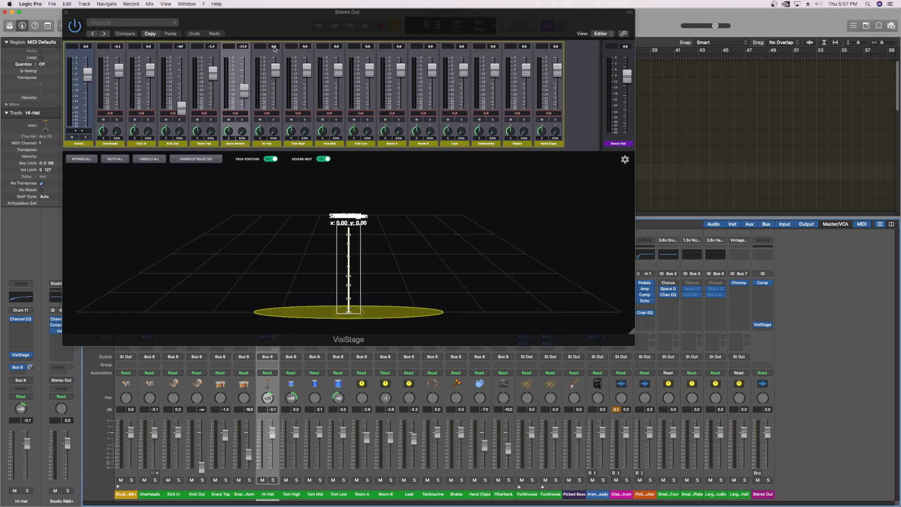
pyautogui.doubleClick(273, 47)
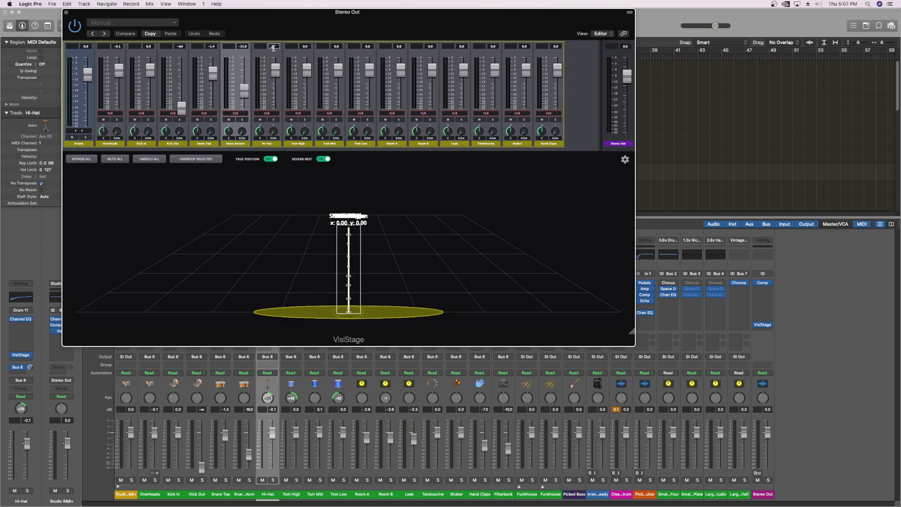
pyautogui.press('Return')
pyautogui.click(261, 141)
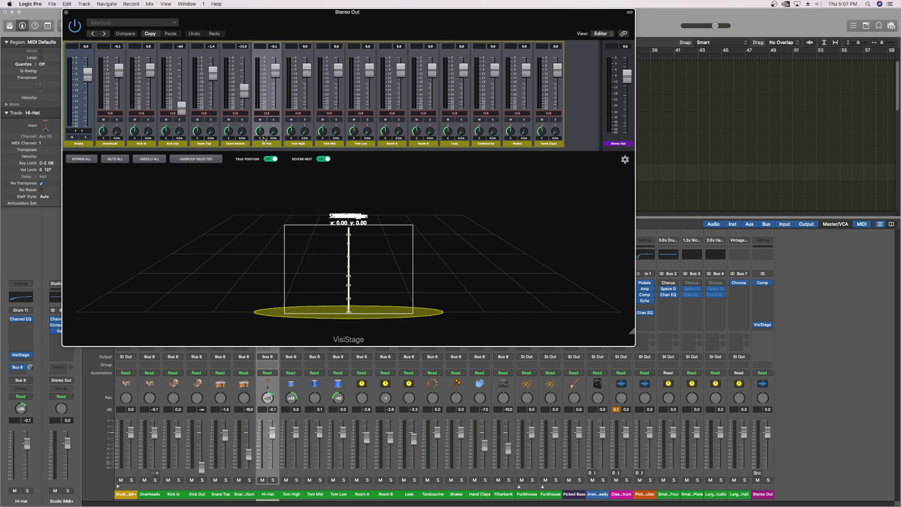
pyautogui.click(264, 138)
pyautogui.press('Return')
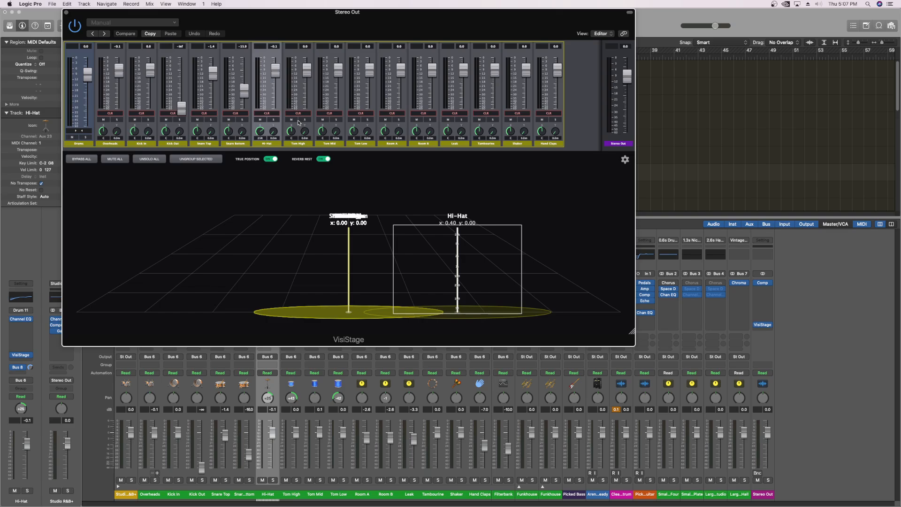
pyautogui.click(289, 105)
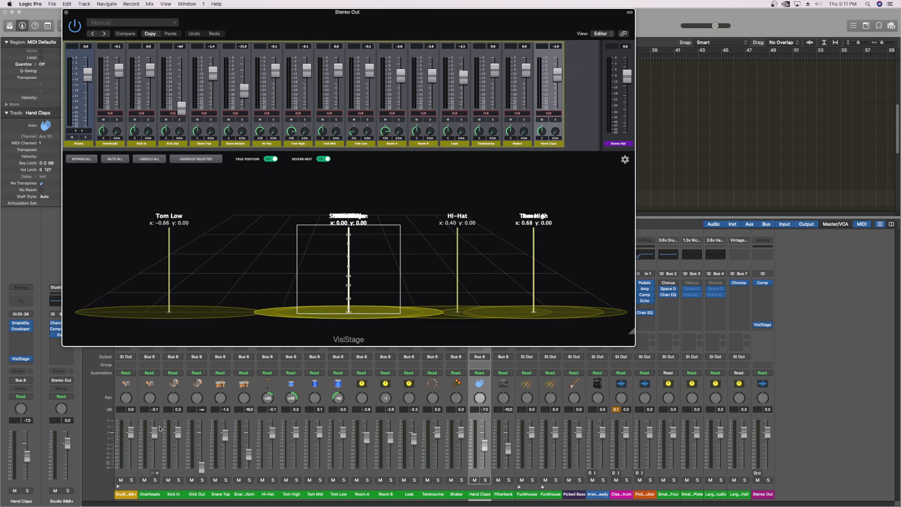
# Select the mixer channels from Overheads to Hand Claps and reset their faders to 0.0 dB and pans to centre
pyautogui.click(149, 451)
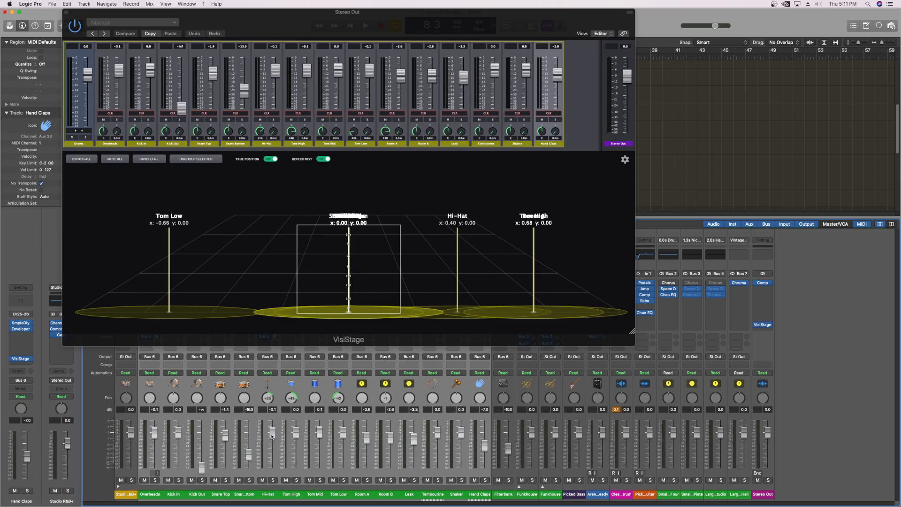
pyautogui.keyDown('alt'); pyautogui.click(272, 433); pyautogui.keyUp('alt')
pyautogui.keyDown('alt'); pyautogui.click(292, 398); pyautogui.keyUp('alt')
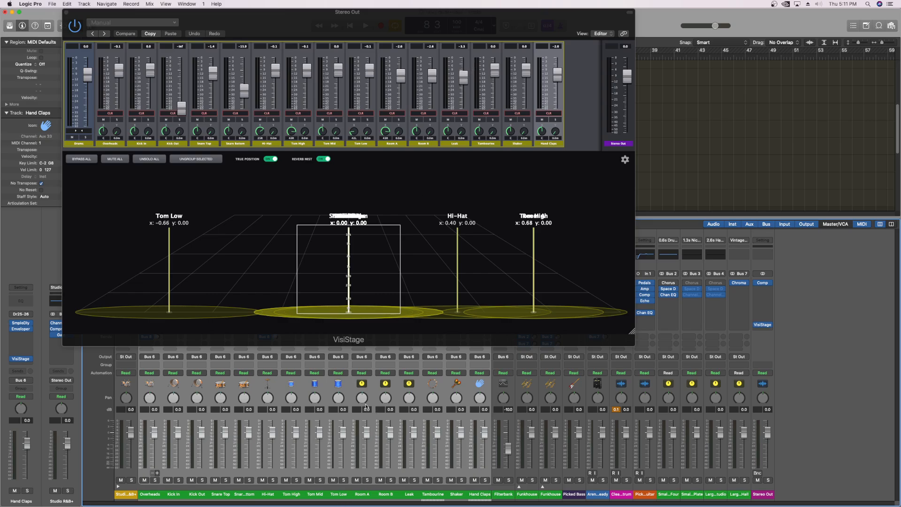
# Collapse the drum stack and expand the first Funkhouse stack in the mixer, moving the VisiStage window to keep the channels accessible
pyautogui.moveTo(209, 25); pyautogui.dragTo(349, 24)
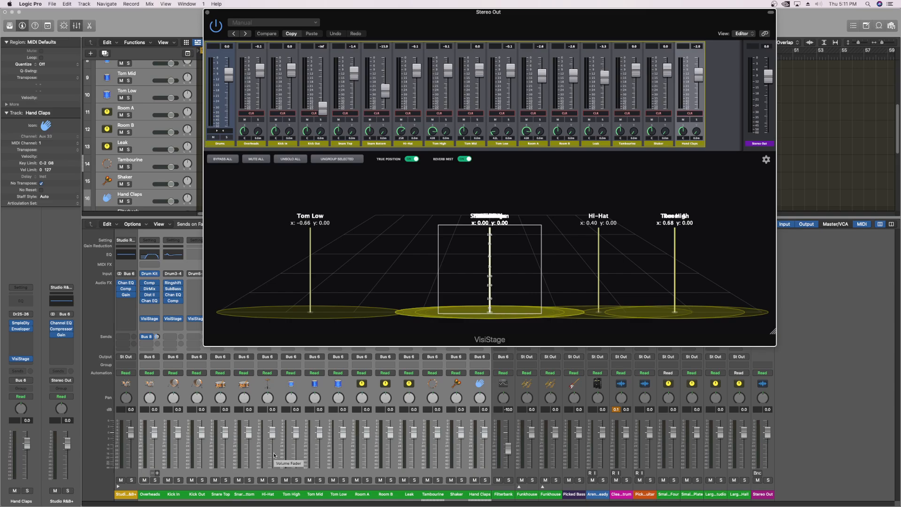
pyautogui.click(118, 487)
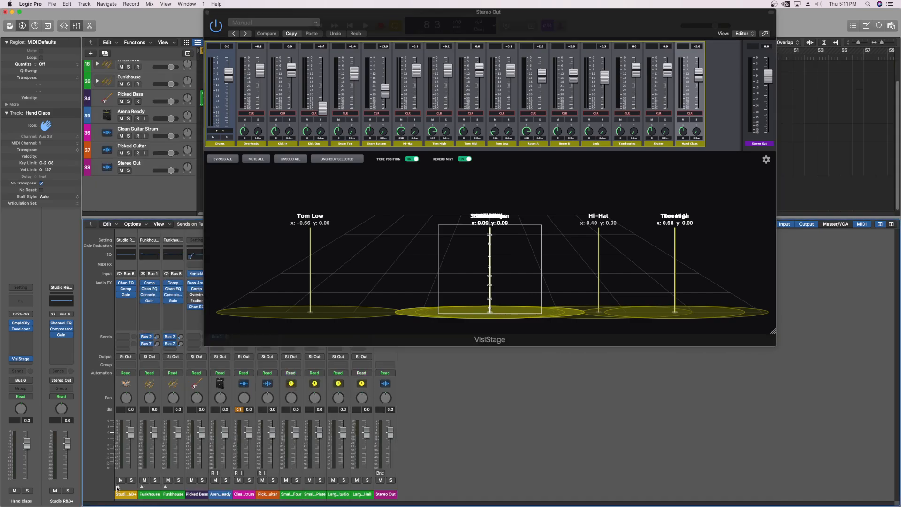
pyautogui.click(142, 487)
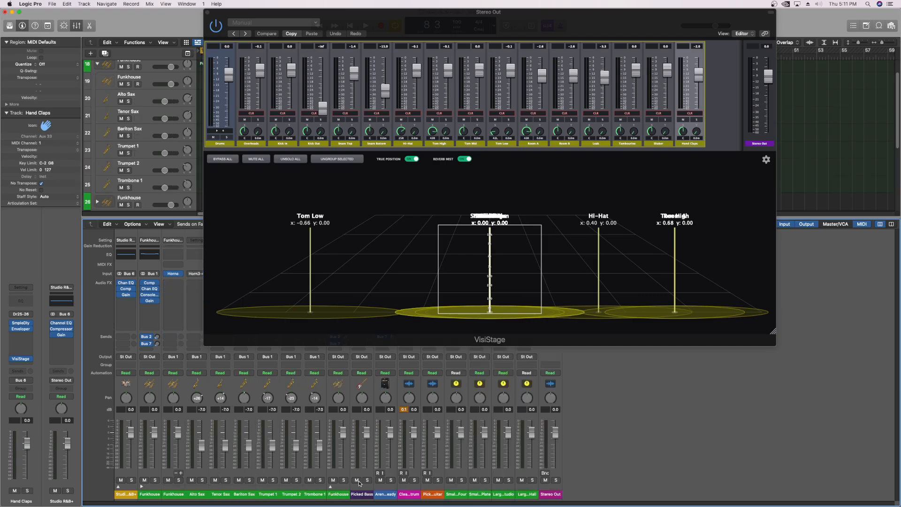
pyautogui.moveTo(568, 34); pyautogui.dragTo(465, 48)
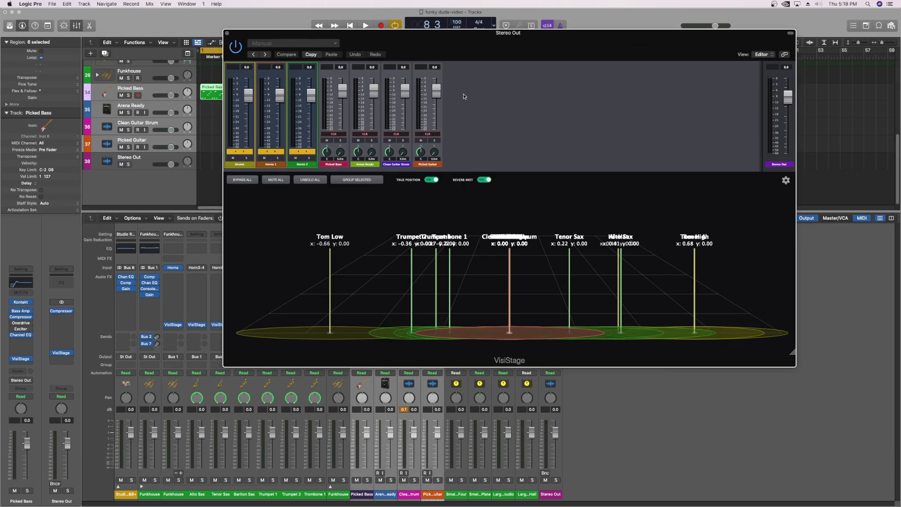
# Close the VisiStage window and expand the drum stack in the mixer to examine the Filterbank channel
pyautogui.moveTo(456, 42); pyautogui.dragTo(435, 56)
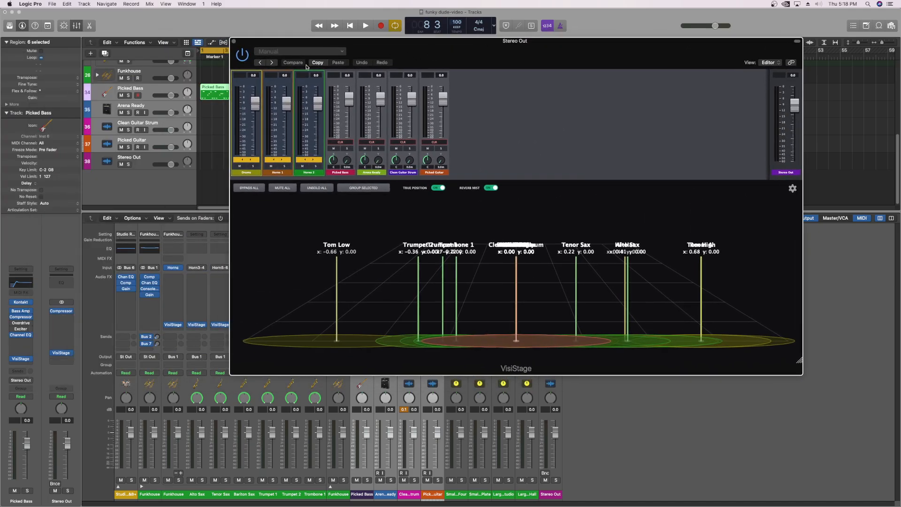
pyautogui.click(234, 41)
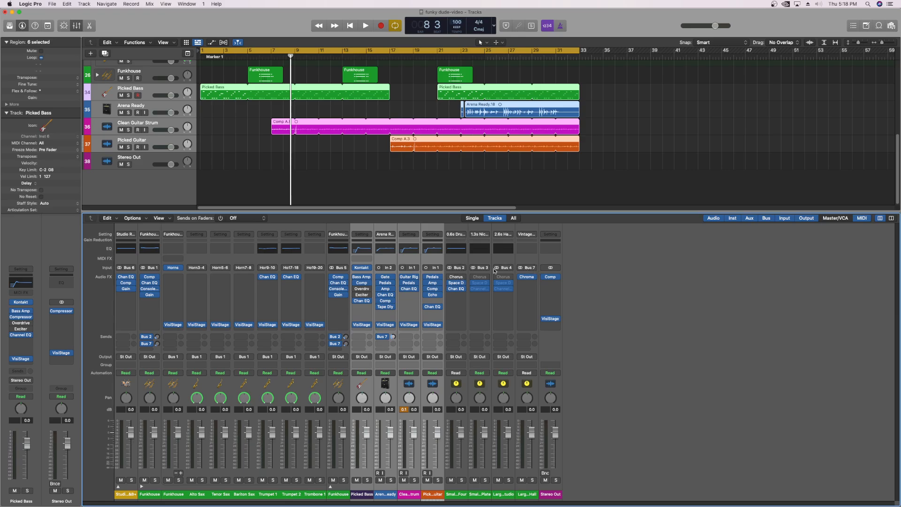
pyautogui.click(119, 488)
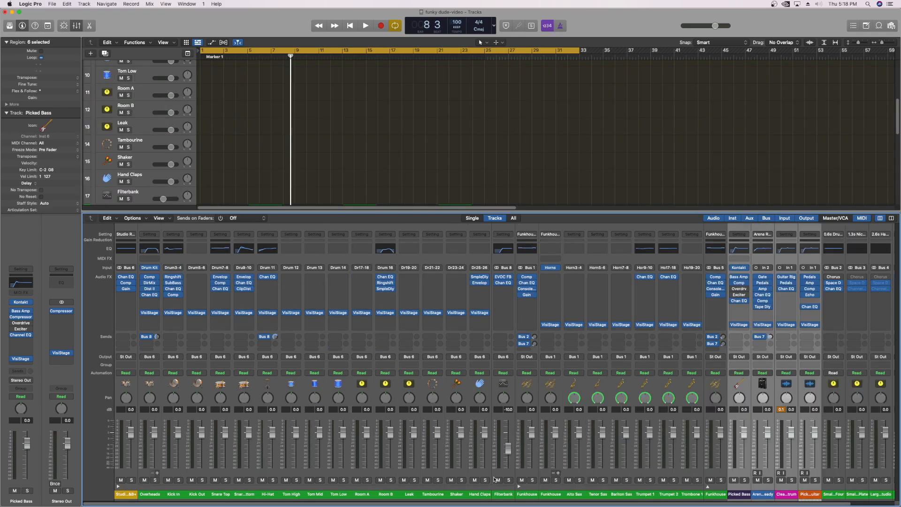
pyautogui.click(498, 460)
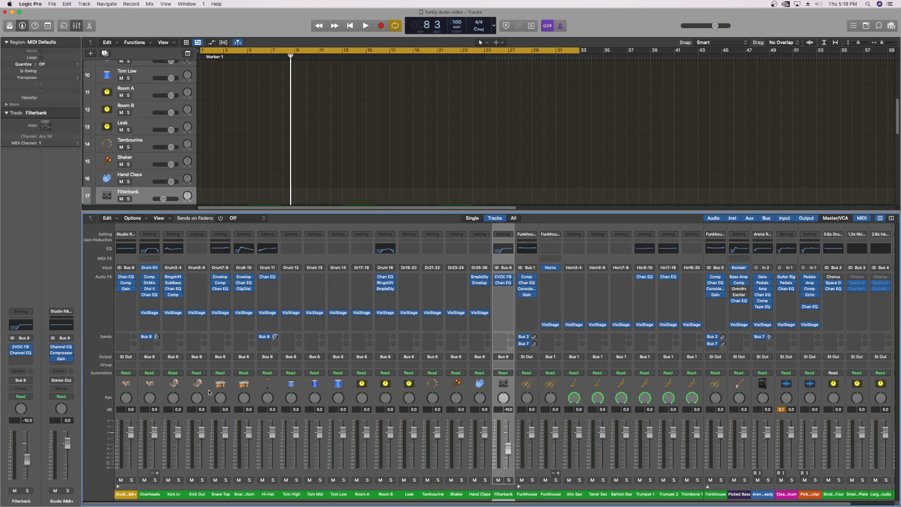
# Collapse the drum stack and first Funkhouse stack, and check the second Funkhouse stack's channels before collapsing it too
pyautogui.click(117, 487)
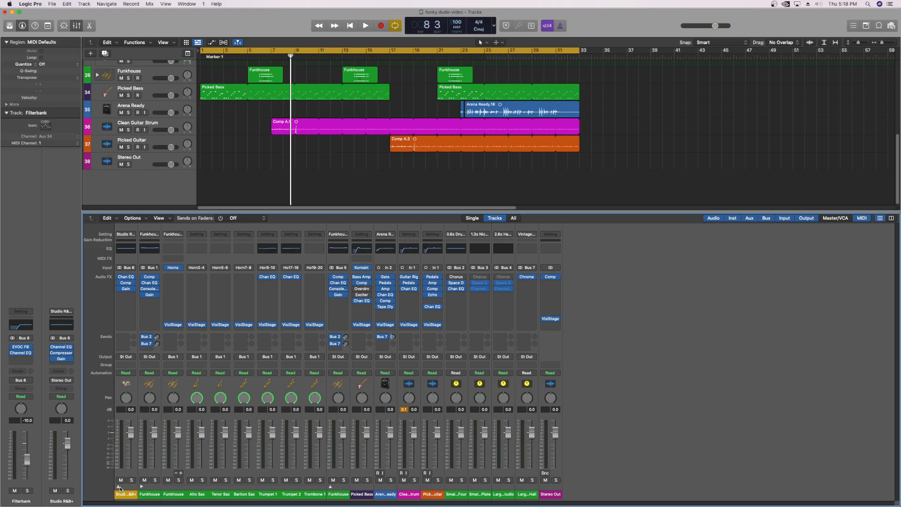
pyautogui.click(142, 487)
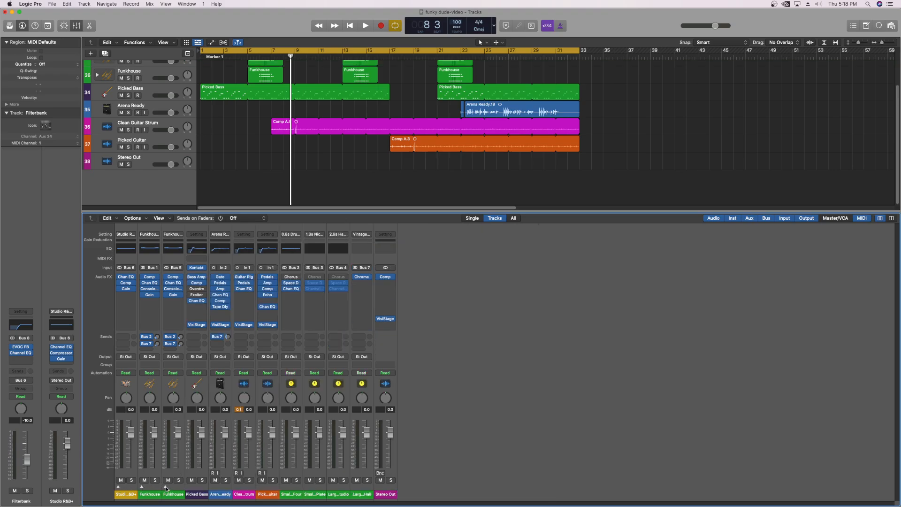
pyautogui.click(165, 487)
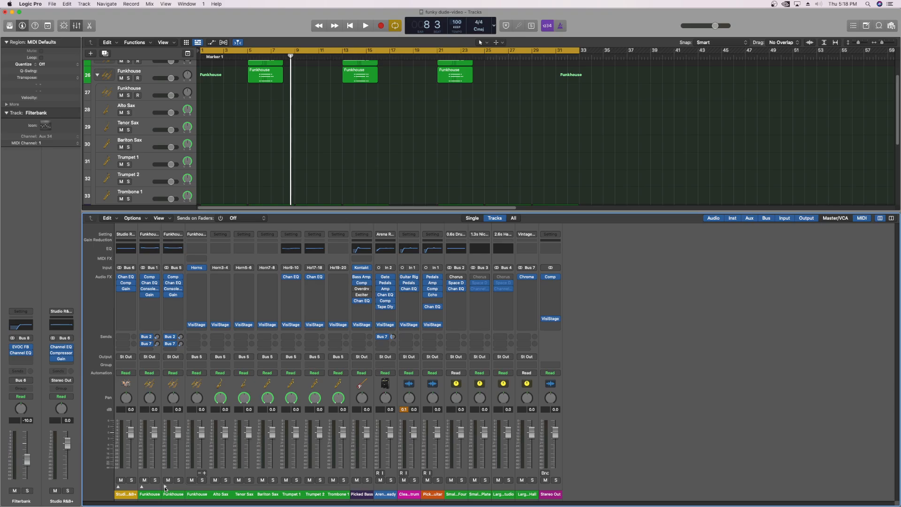
pyautogui.click(165, 487)
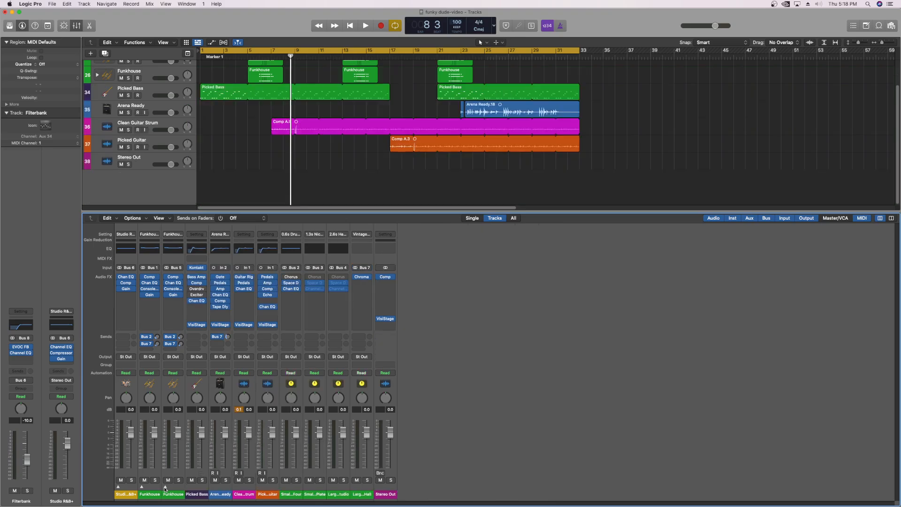
pyautogui.click(165, 487)
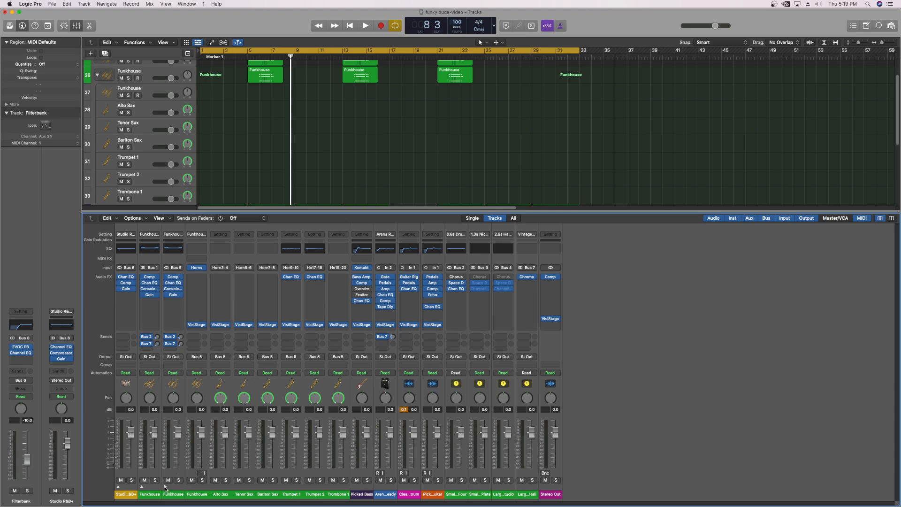
pyautogui.click(165, 487)
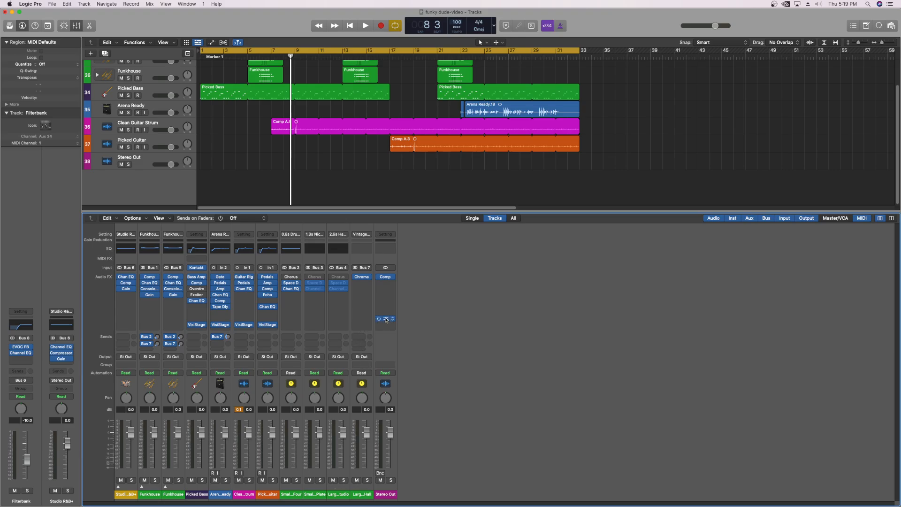
# Reopen VisiStage on the Stereo Out channel and position its window over the lower part of the project
pyautogui.click(386, 320)
pyautogui.moveTo(508, 51); pyautogui.dragTo(437, 61)
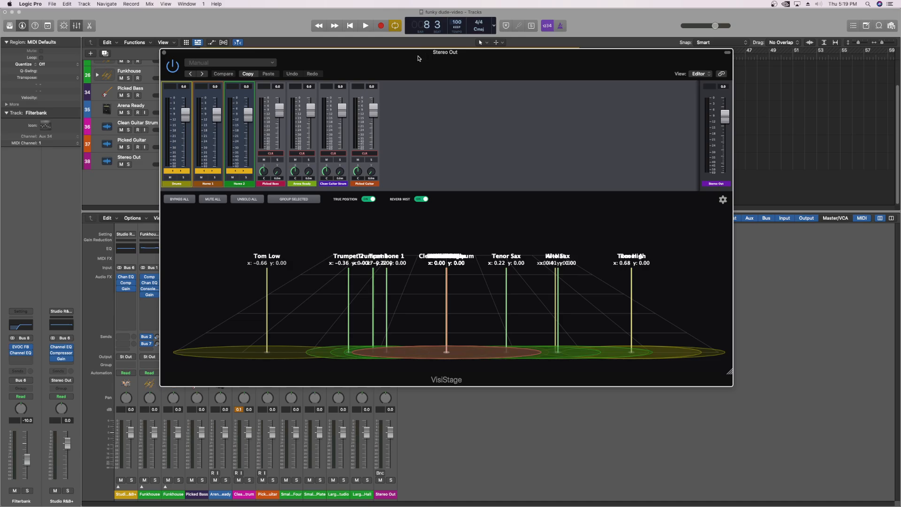
pyautogui.moveTo(418, 58); pyautogui.dragTo(460, 107)
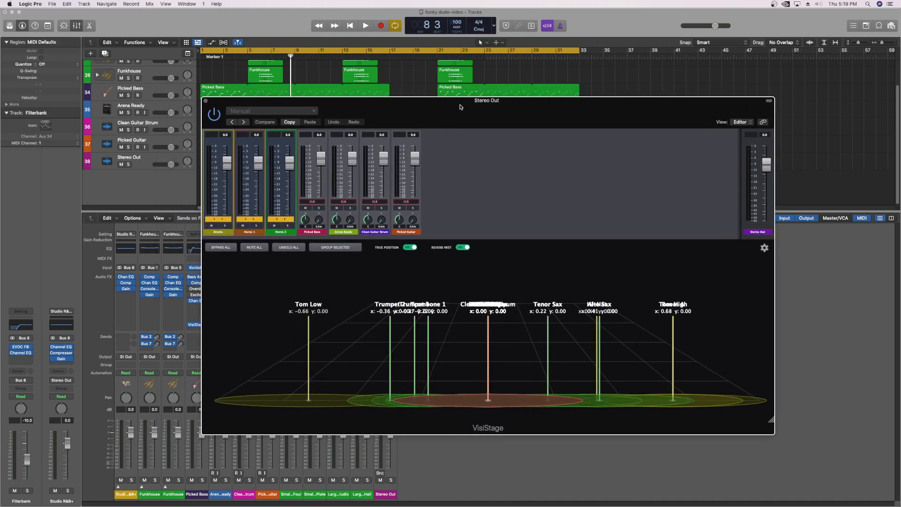
# Try the -3 dB pan law in the project's audio settings and return it to 0 dB before closing them
pyautogui.click(53, 4)
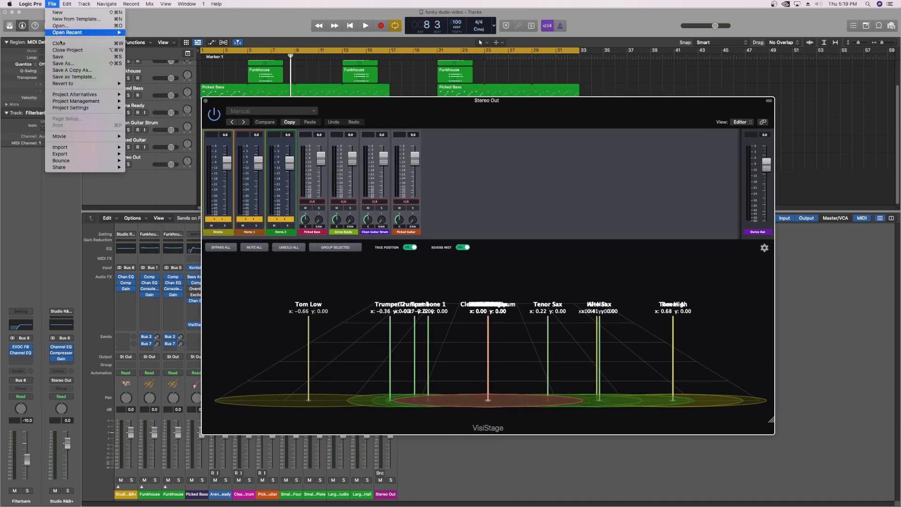
pyautogui.moveTo(69, 109)
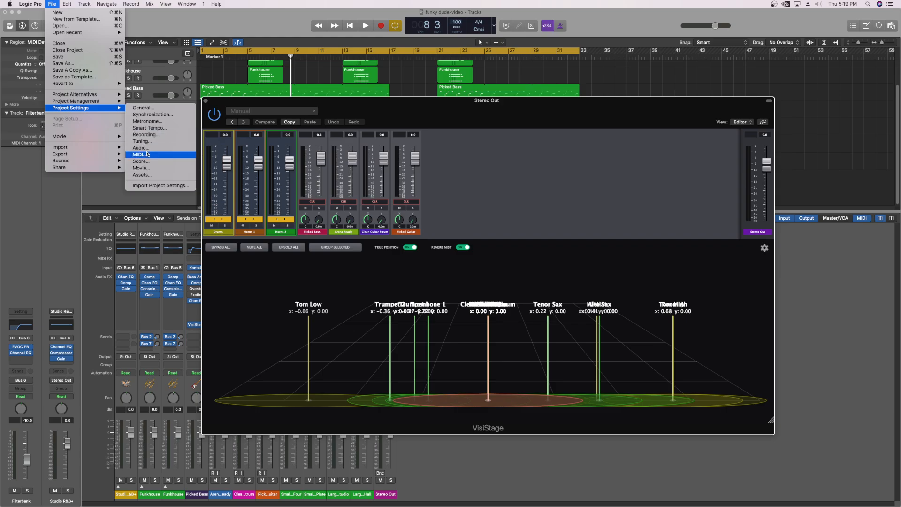
pyautogui.click(145, 148)
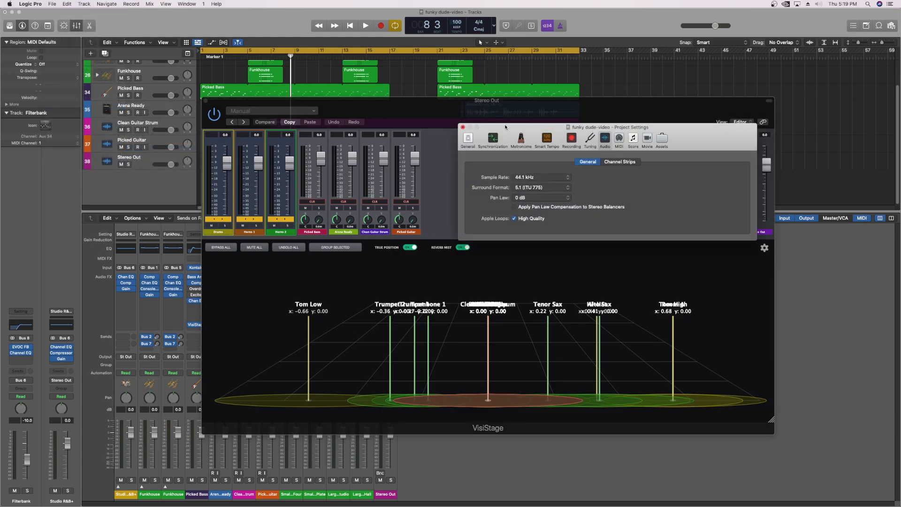
pyautogui.click(533, 199)
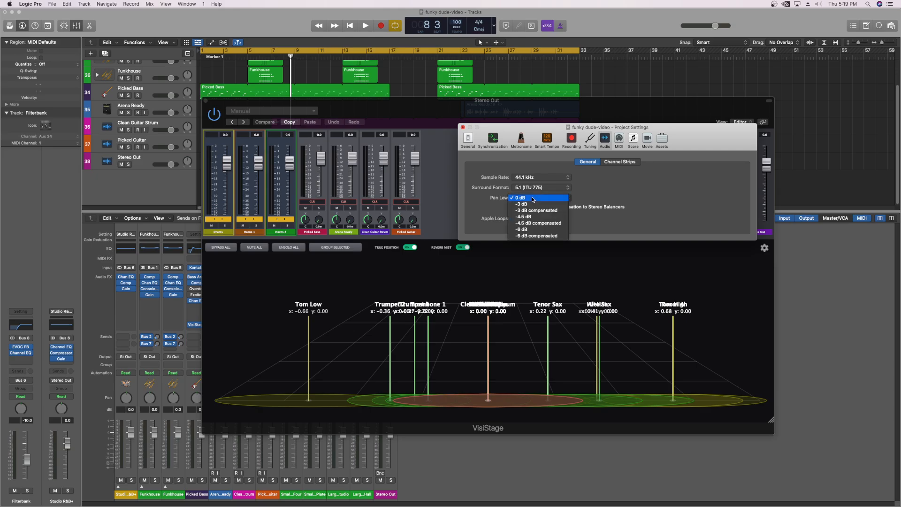
pyautogui.click(530, 201)
pyautogui.click(530, 201)
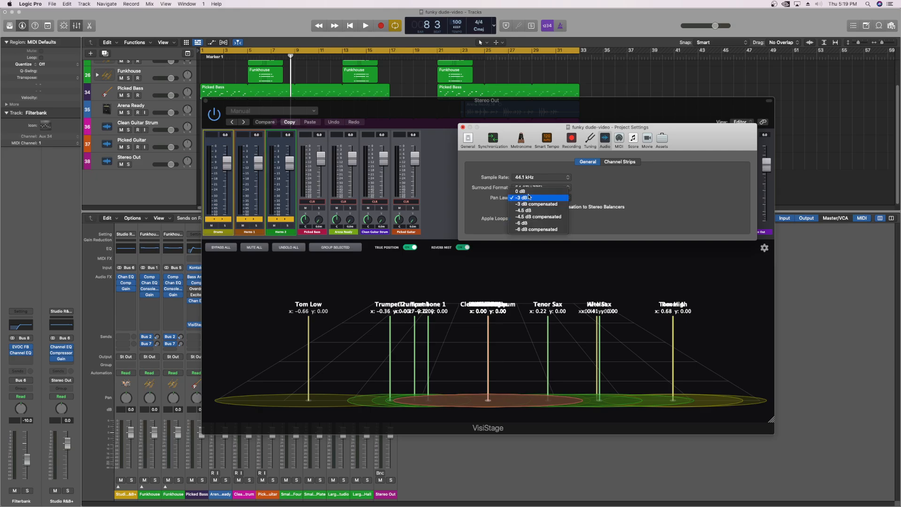
pyautogui.click(530, 190)
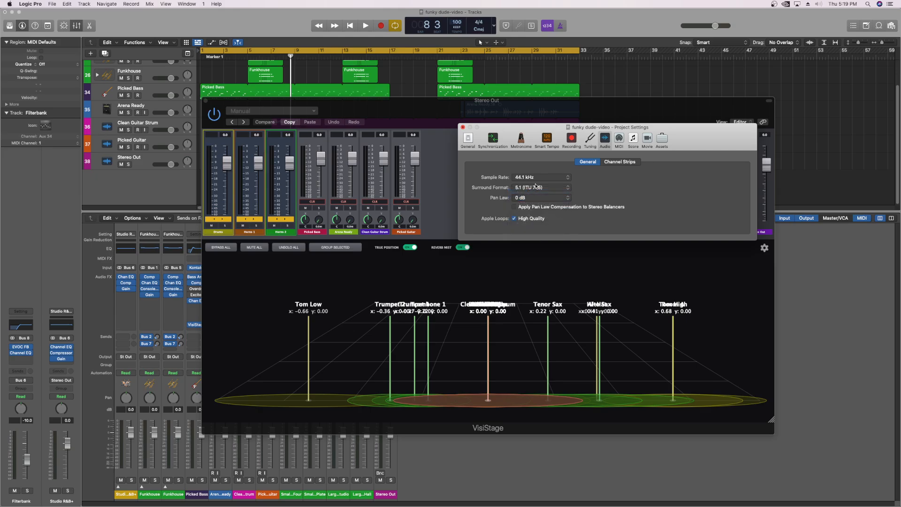
pyautogui.click(462, 128)
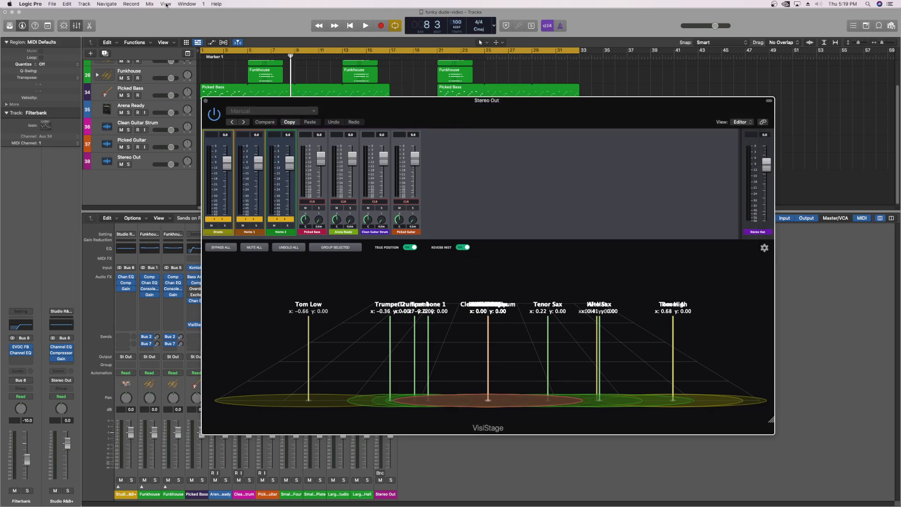
# Check the mix options for Pre-Fader Metering
pyautogui.click(149, 4)
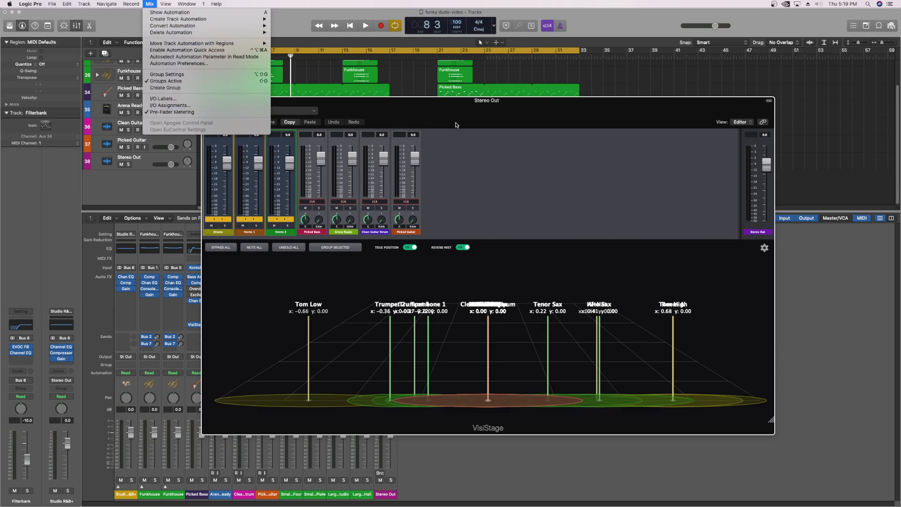
pyautogui.click(458, 150)
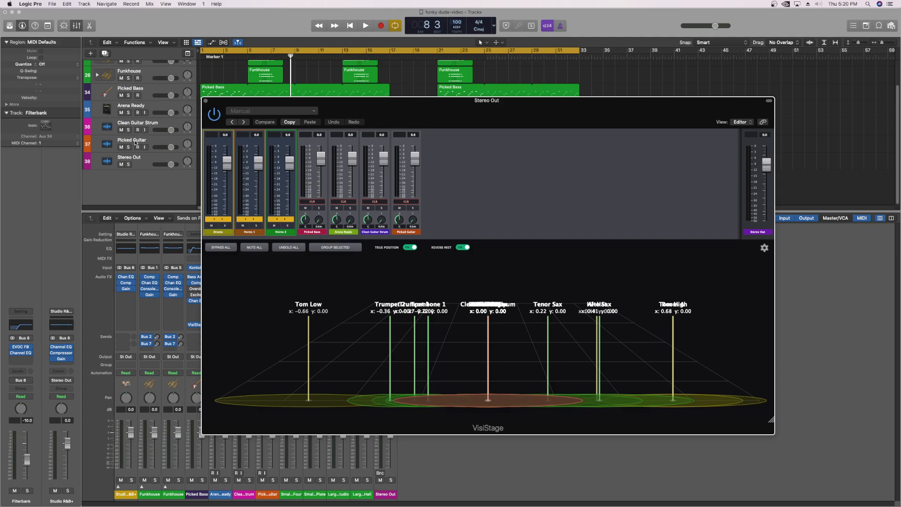
# Monitor the Picked Guitar track's input briefly to watch its signal in VisiStage, then reselect the Stereo Out track
pyautogui.click(135, 142)
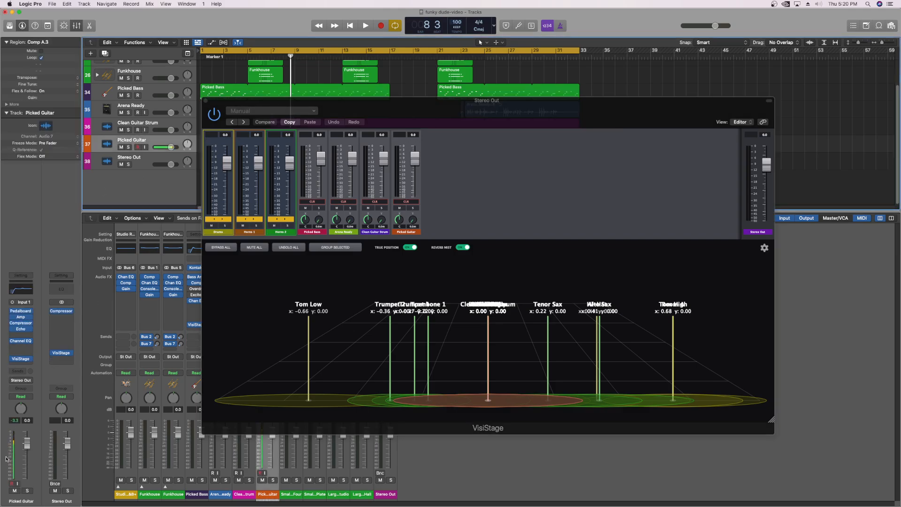
pyautogui.click(402, 182)
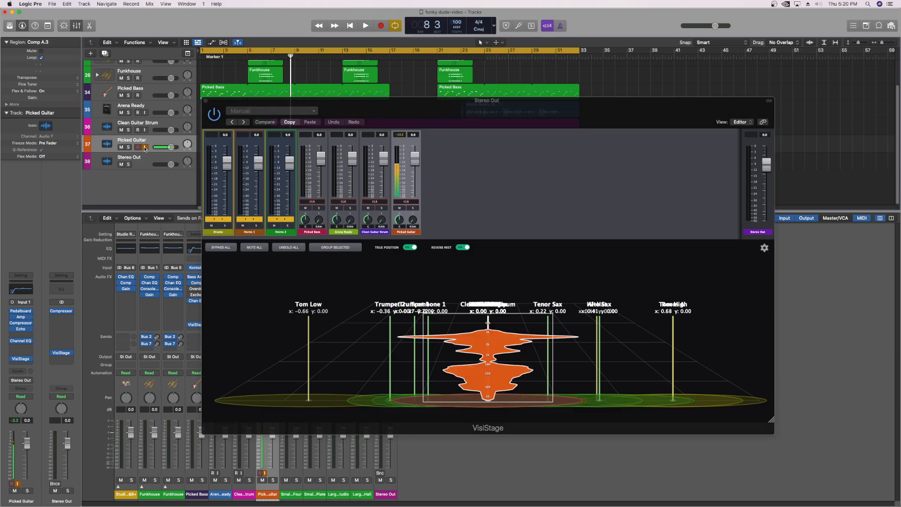
pyautogui.click(145, 147)
pyautogui.click(145, 147)
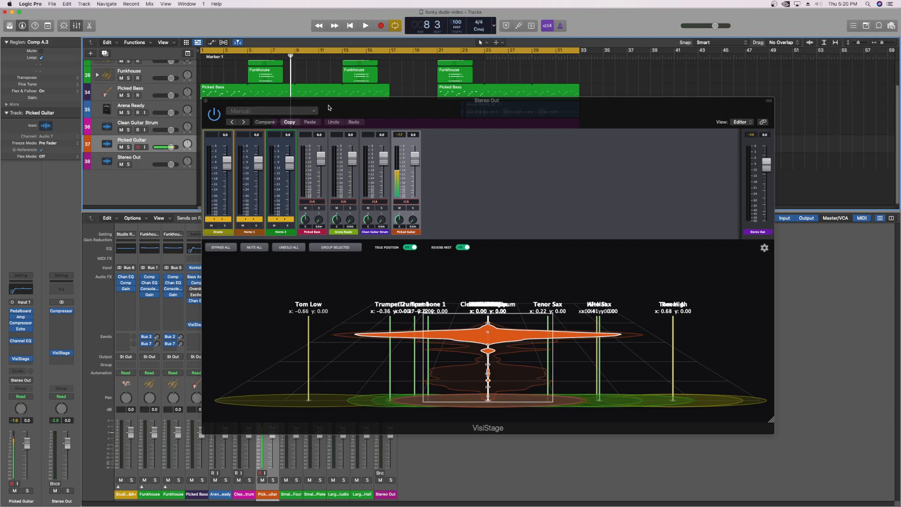
pyautogui.press('Down')
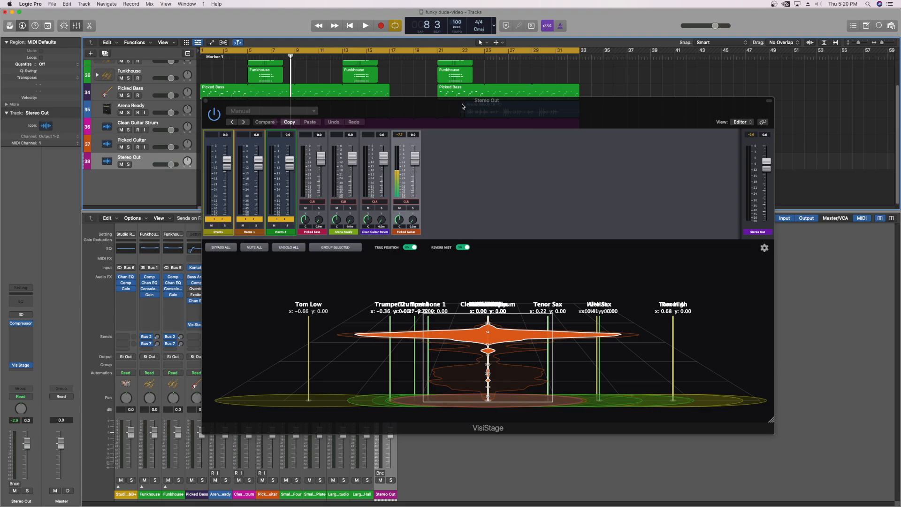
pyautogui.moveTo(463, 106); pyautogui.dragTo(458, 104)
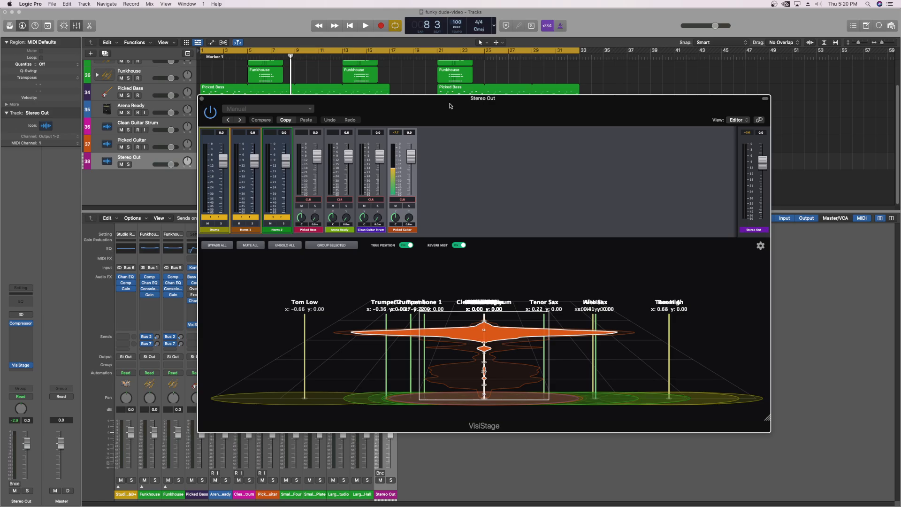
# Switch to Firefox, read through VisiStage's Logic Pro set-up guide, and open the Pro Tools guide
pyautogui.press('super+Tab')
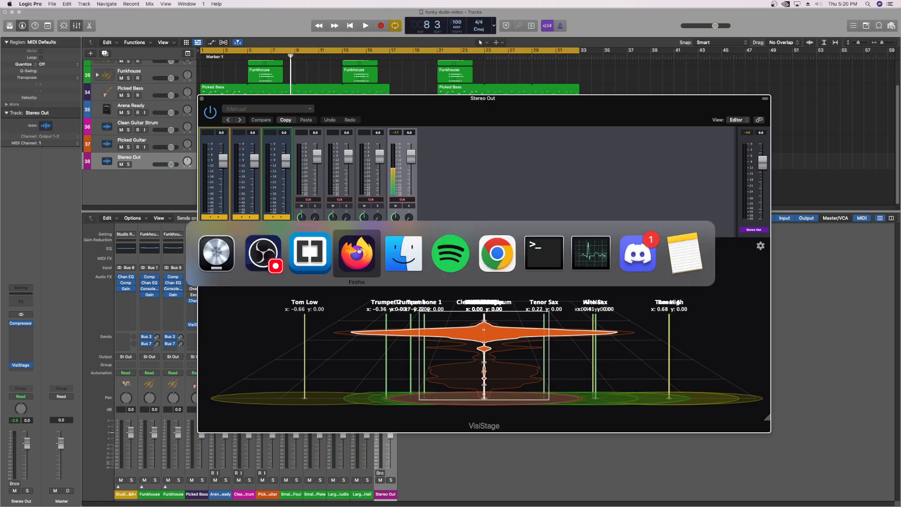
pyautogui.click(359, 251)
pyautogui.moveTo(326, 70)
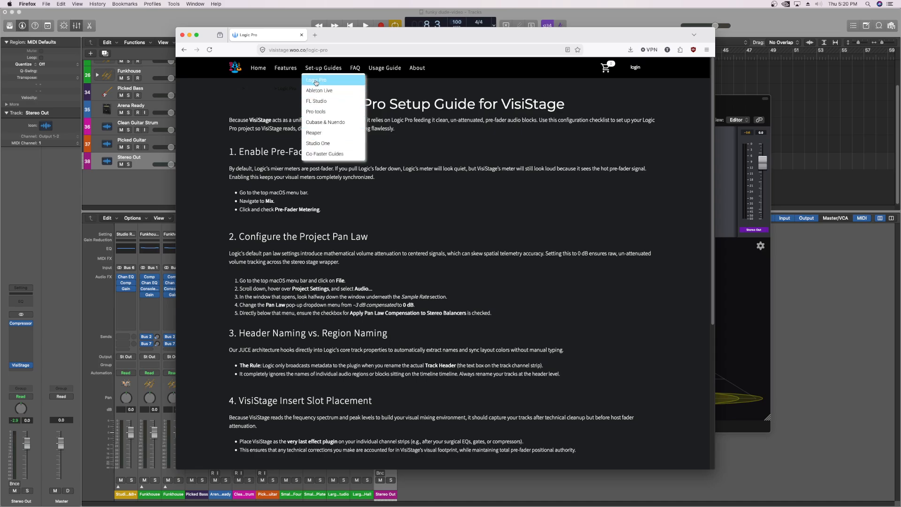
pyautogui.scroll(-5, 453, 188)
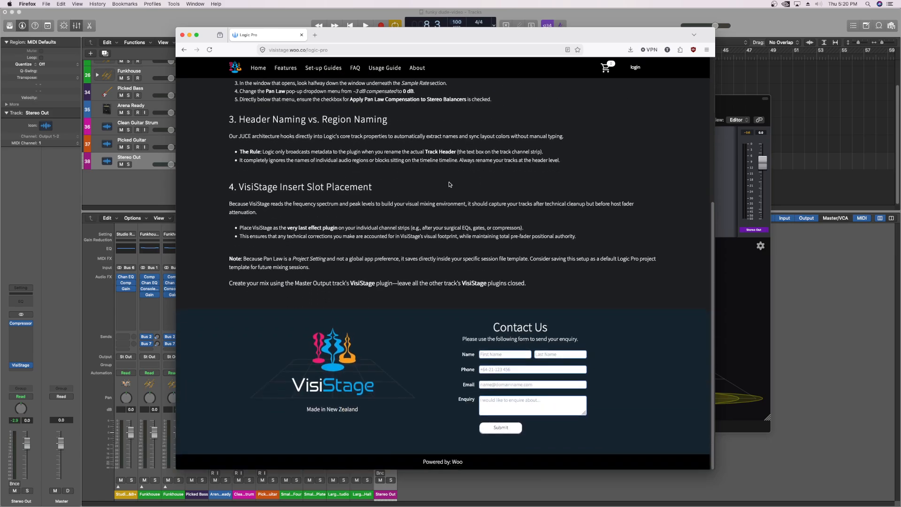
pyautogui.scroll(5, 378, 165)
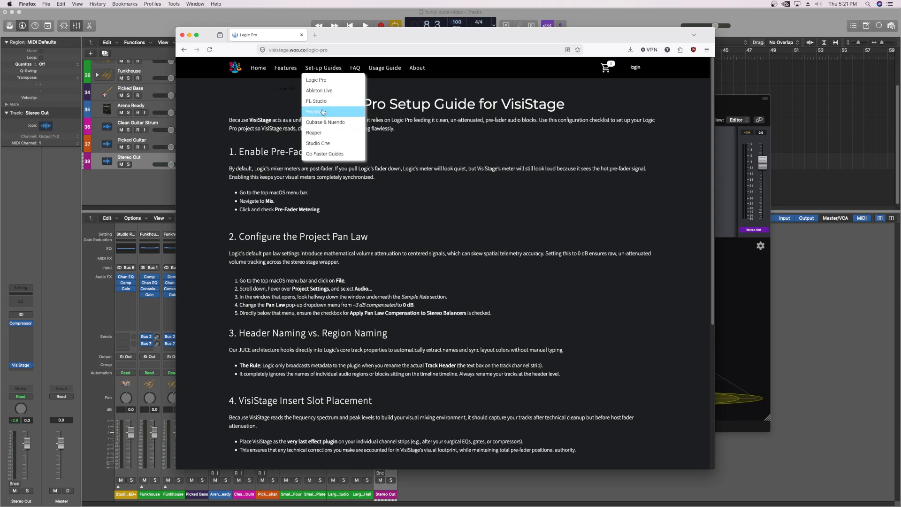
pyautogui.click(323, 112)
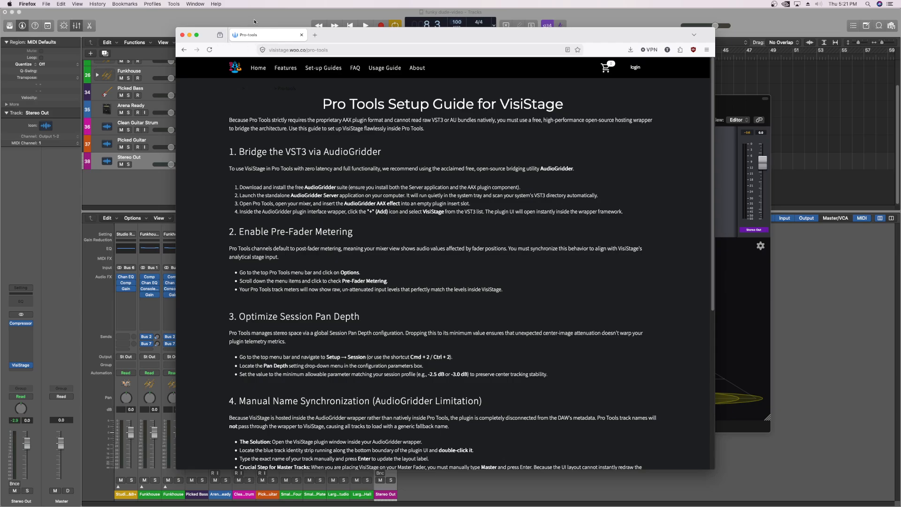
# Switch back to Logic Pro and play the opening bars to watch the channels on the VisiStage stage
pyautogui.press('super+Tab')
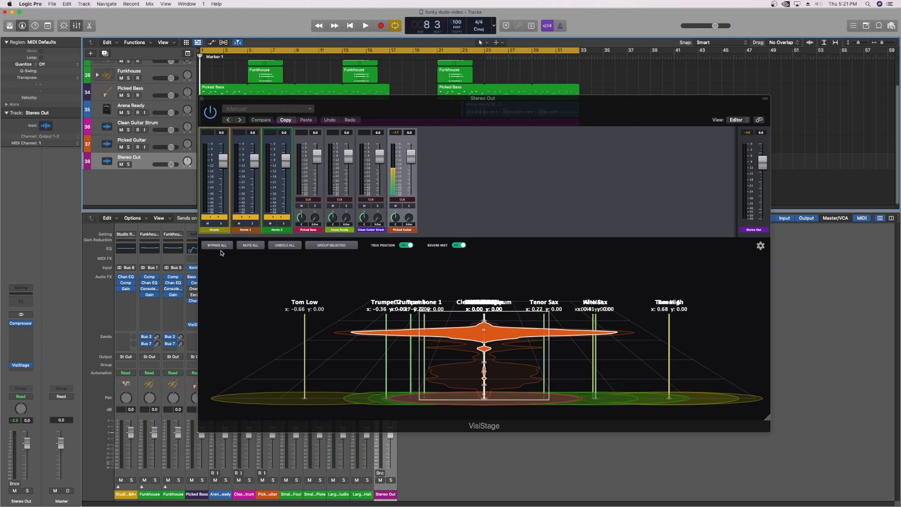
pyautogui.press('space')
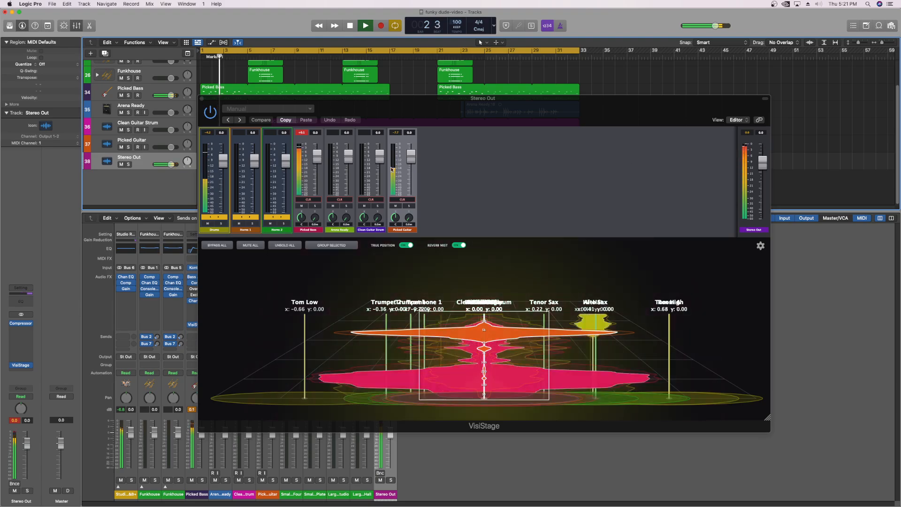
pyautogui.press('space')
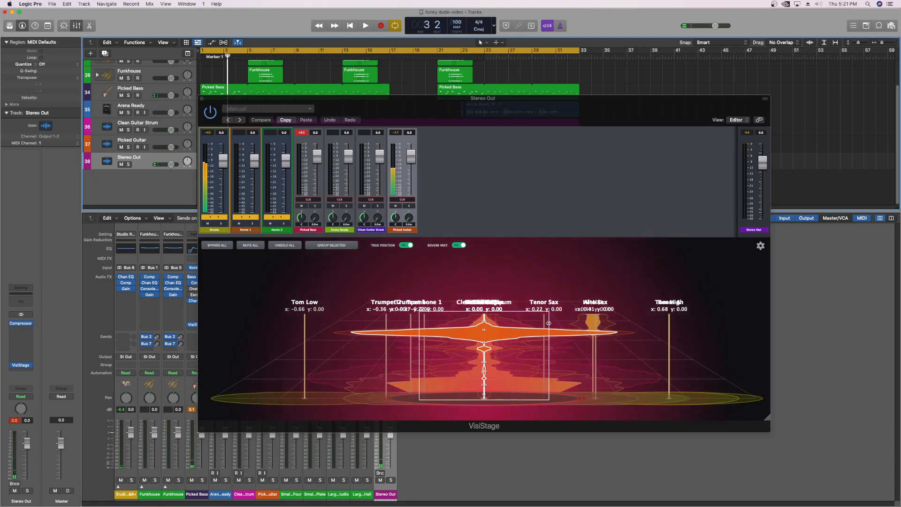
# Lower the selected VisiStage channels together on the stage, bringing Picked Bass and the guitars to -5.8 dB, with the Horns 2 group expanded
pyautogui.moveTo(549, 323); pyautogui.dragTo(484, 329)
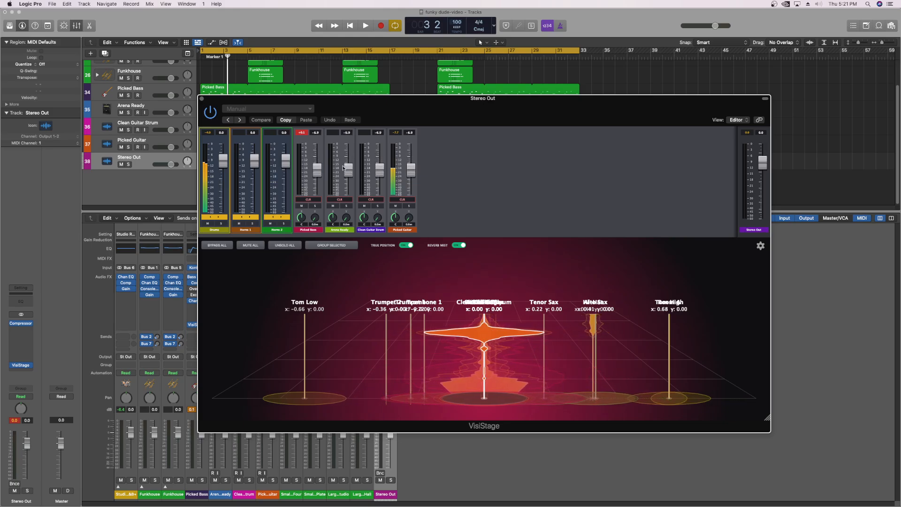
pyautogui.click(283, 217)
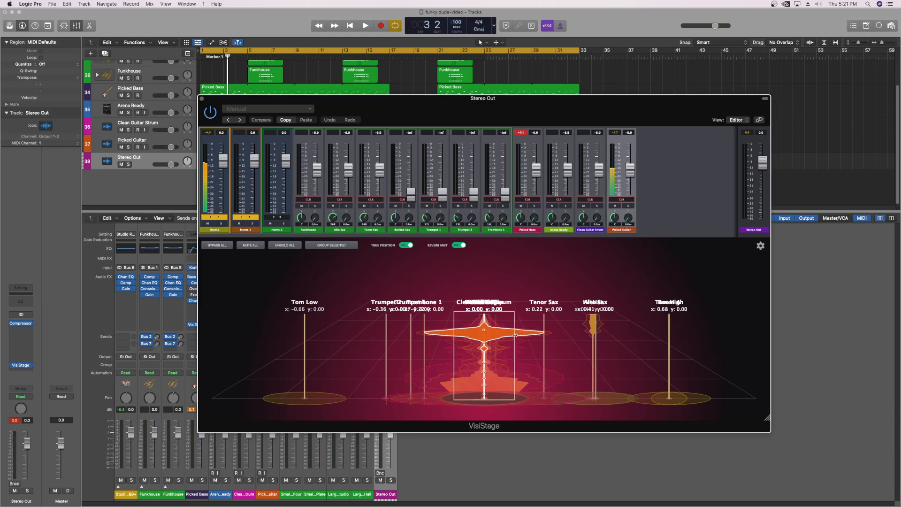
pyautogui.moveTo(515, 335); pyautogui.dragTo(522, 335)
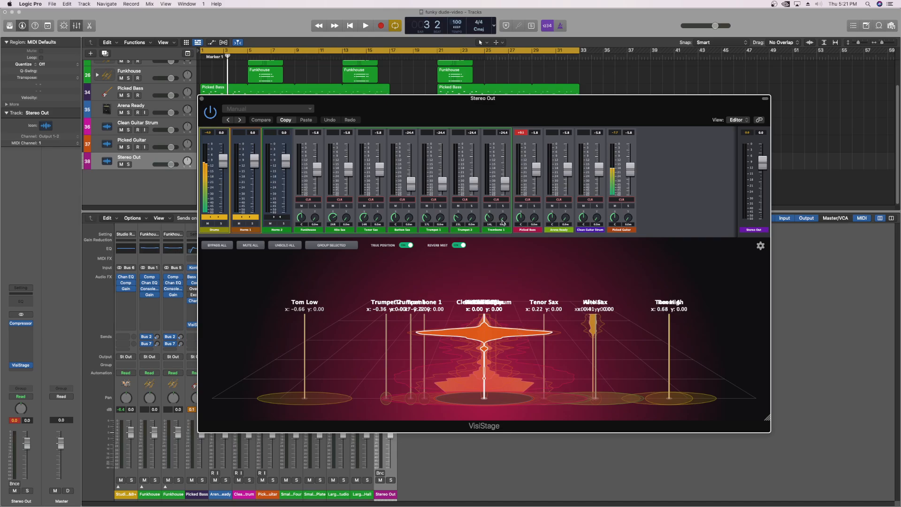
# Check the Drums group's channel levels, move the VisiStage window higher, and collapse the Drums and Horns 2 groups
pyautogui.click(217, 218)
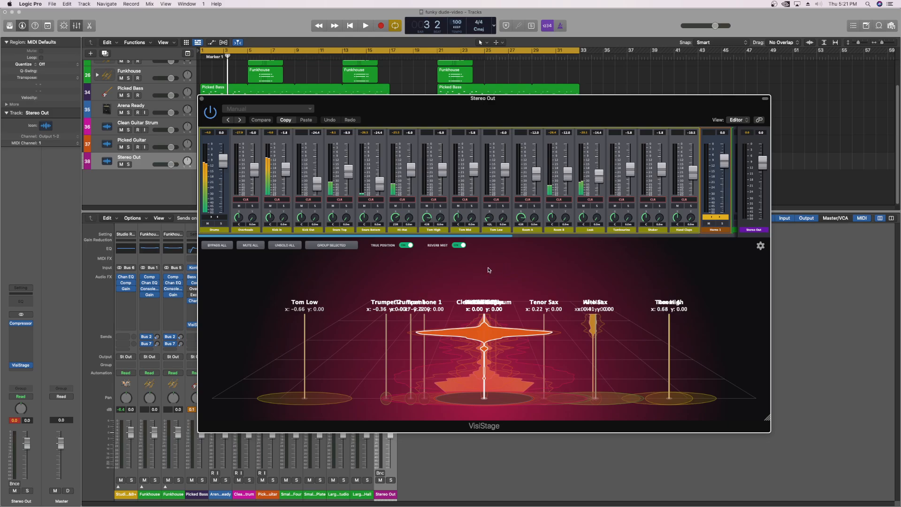
pyautogui.moveTo(505, 101); pyautogui.dragTo(412, 39)
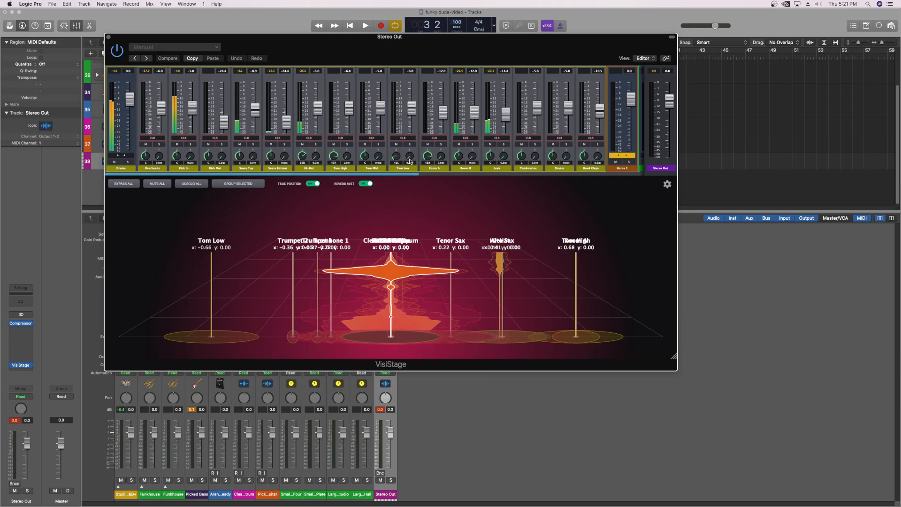
pyautogui.click(121, 156)
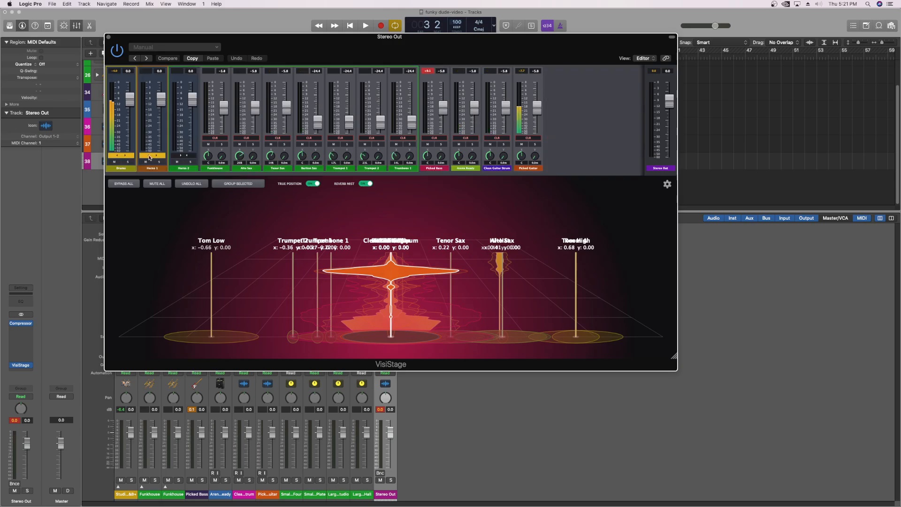
pyautogui.click(188, 155)
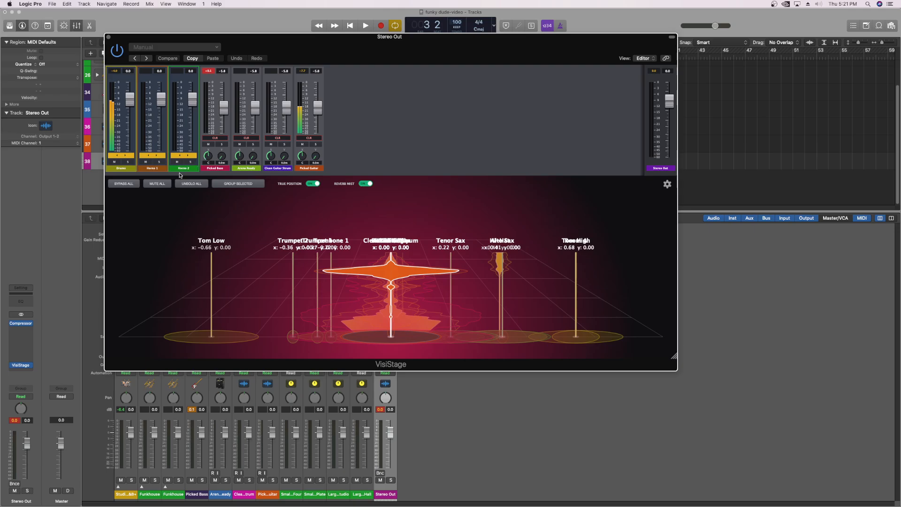
# Mute all VisiStage channels, expand the Drums group, and solo Kick Out and Kick In
pyautogui.click(157, 183)
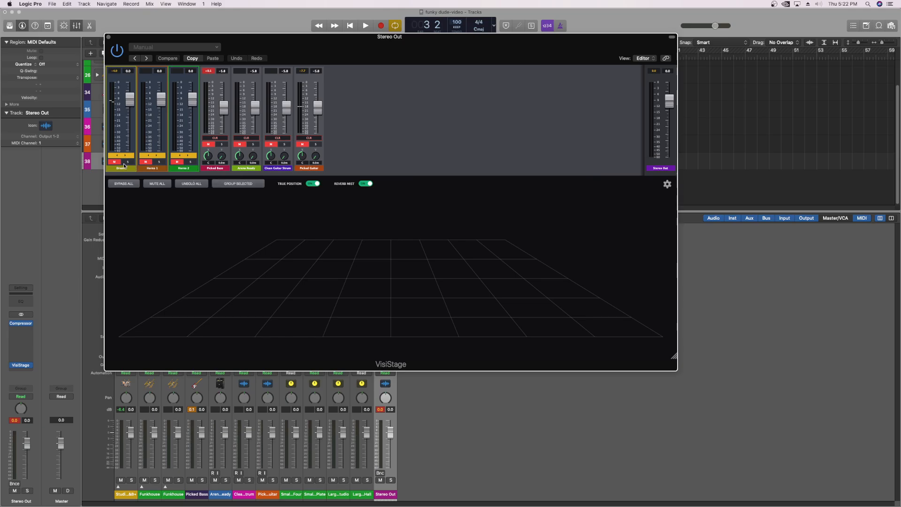
pyautogui.click(159, 155)
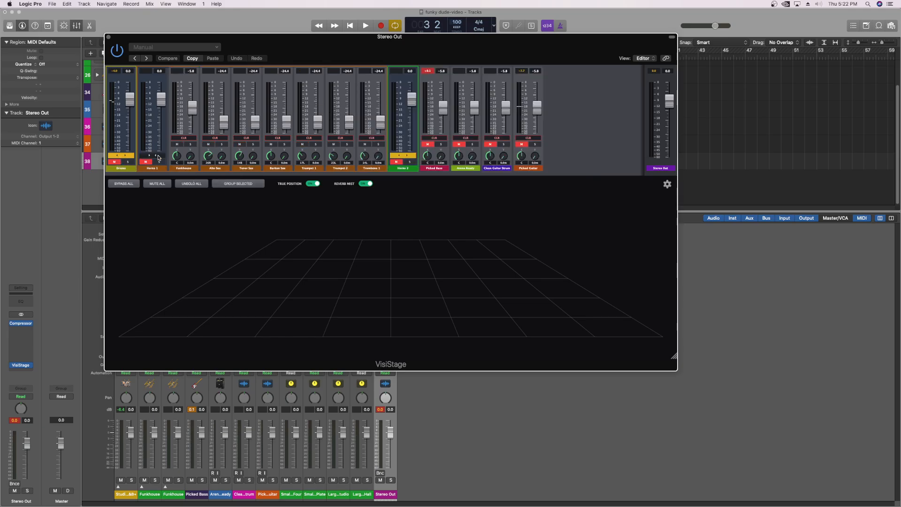
pyautogui.click(154, 155)
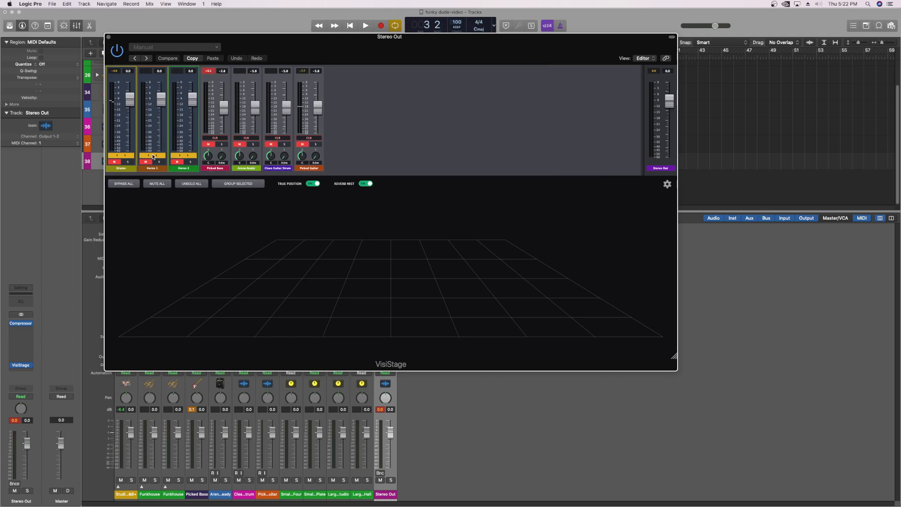
pyautogui.click(123, 155)
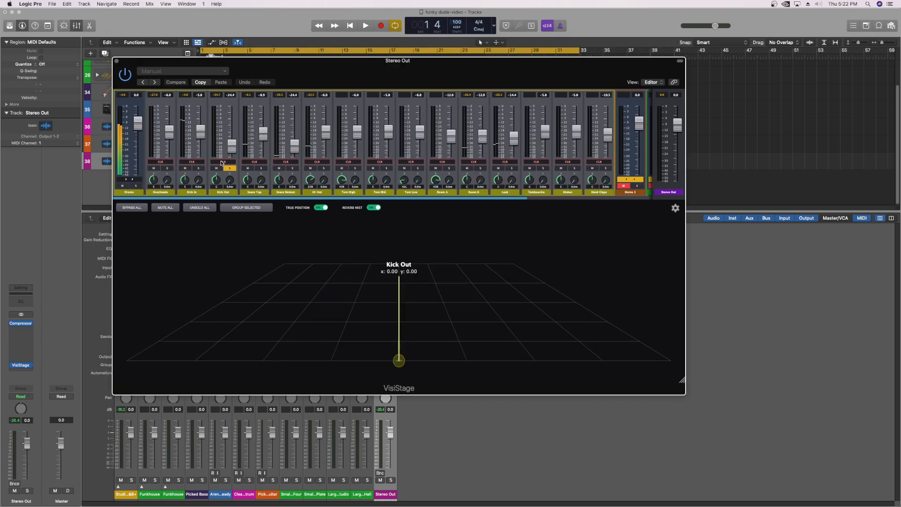
pyautogui.click(199, 168)
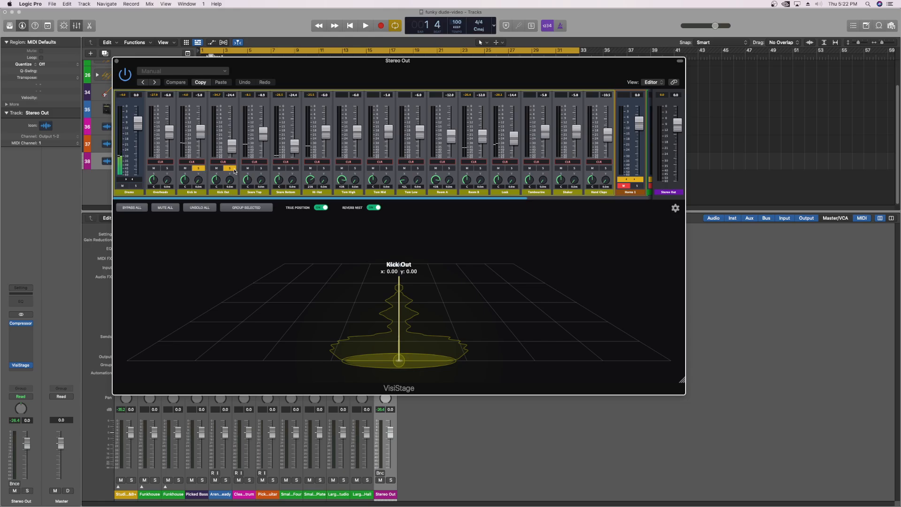
# Play the soloed kicks, unsolo Kick Out with its level at -inf, and select Kick In before stopping playback
pyautogui.press('space')
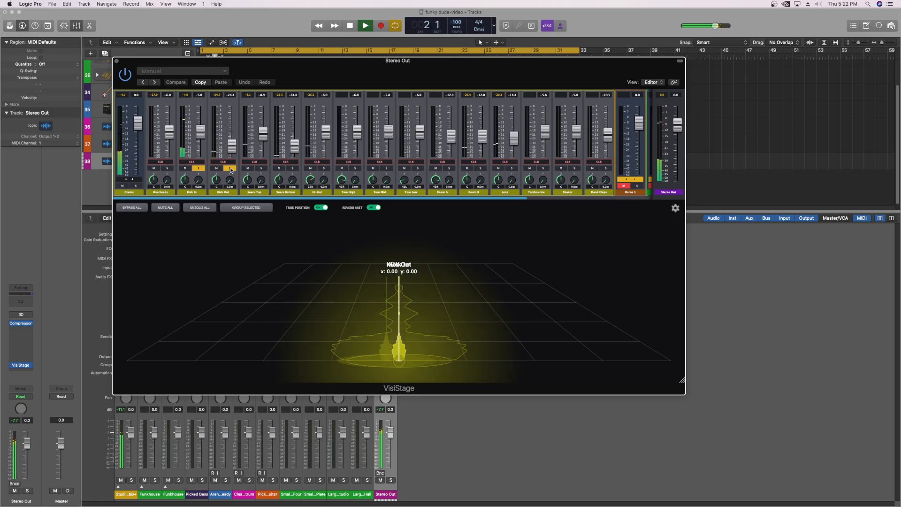
pyautogui.click(230, 168)
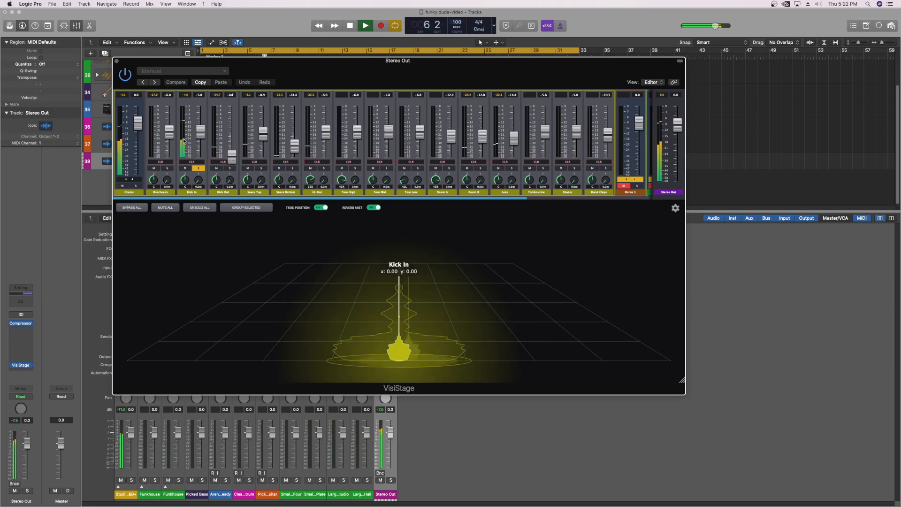
pyautogui.click(182, 166)
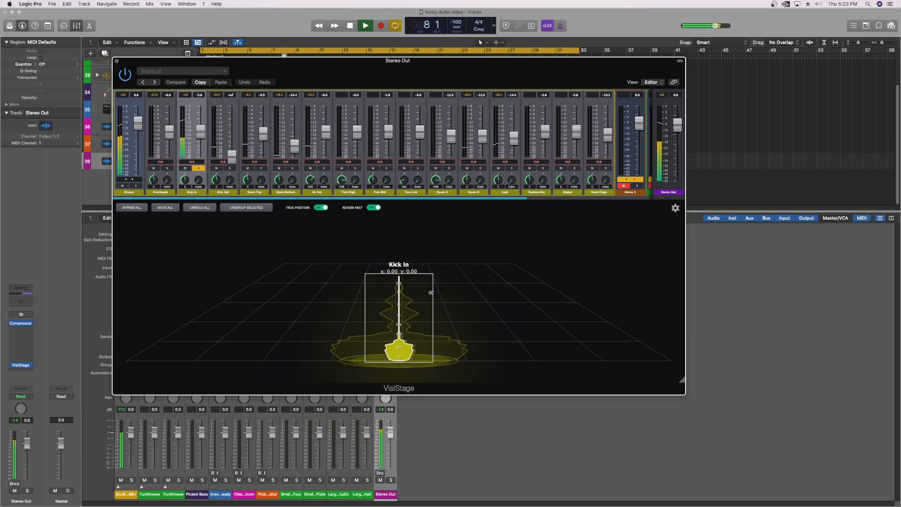
pyautogui.press('space')
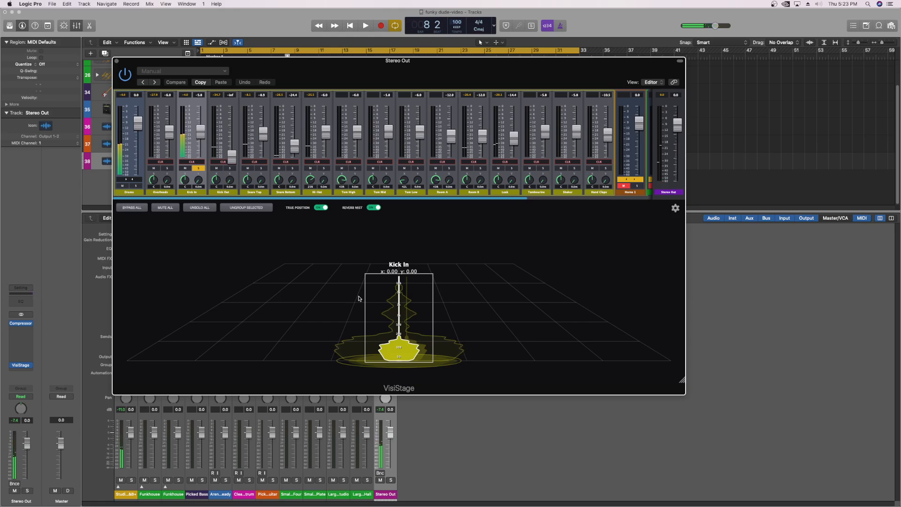
# Open VisiStage's Display settings with no channel selected and turn off True Position and Reverb Mist
pyautogui.click(675, 209)
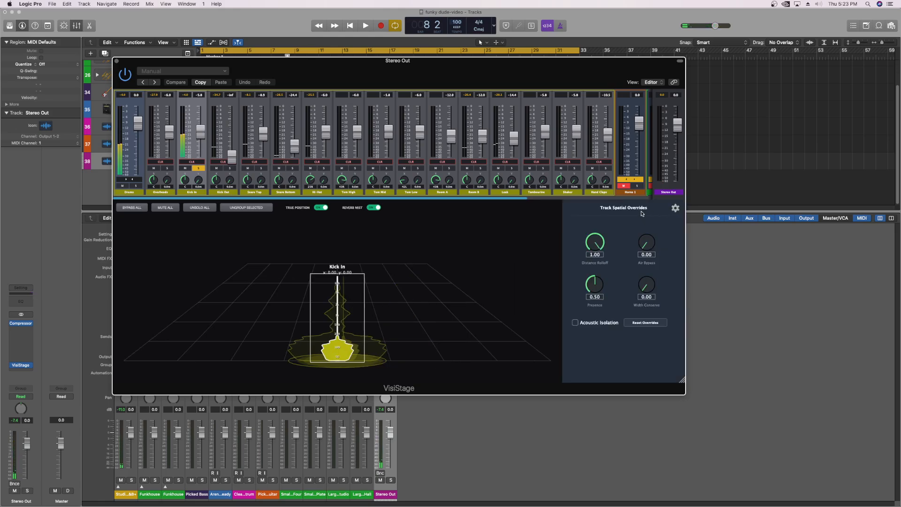
pyautogui.click(532, 243)
pyautogui.click(639, 215)
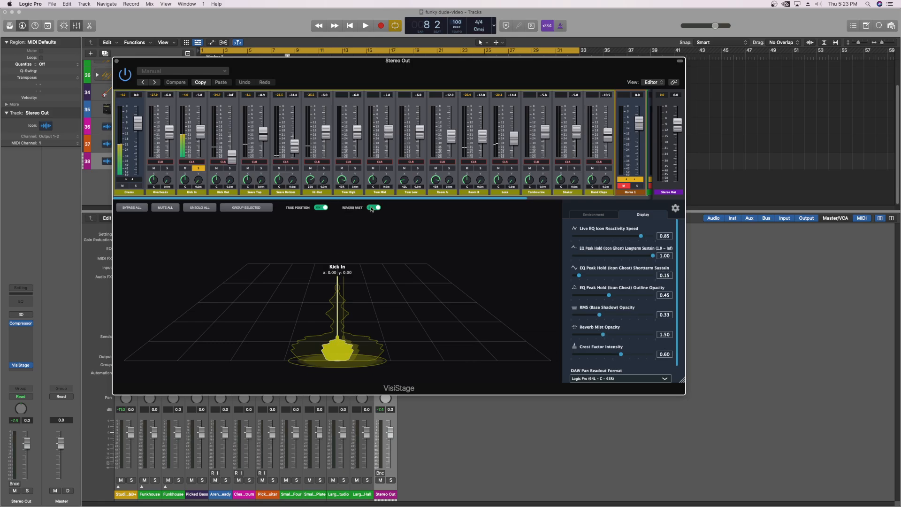
pyautogui.click(321, 208)
pyautogui.click(373, 208)
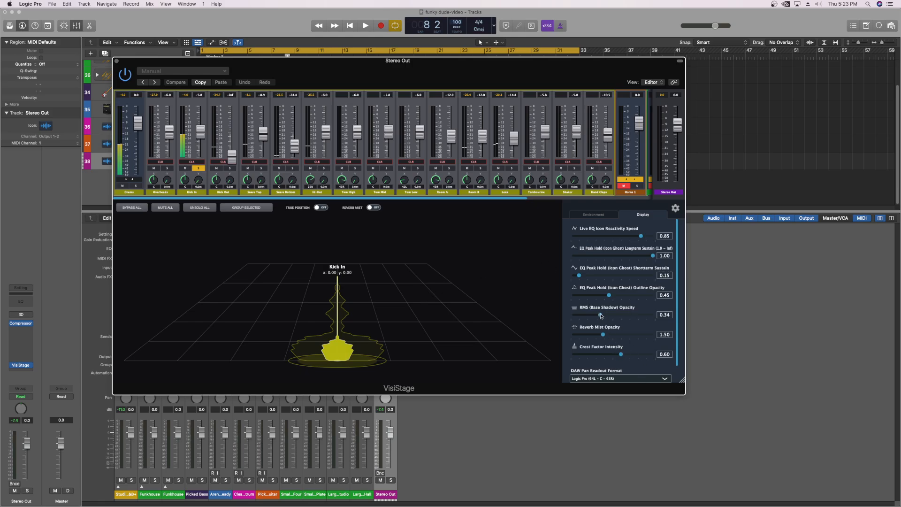
# Set the RMS (Base Shadow) Opacity to 1.00 and play Kick In briefly to check its base shadow
pyautogui.moveTo(601, 316); pyautogui.dragTo(669, 314)
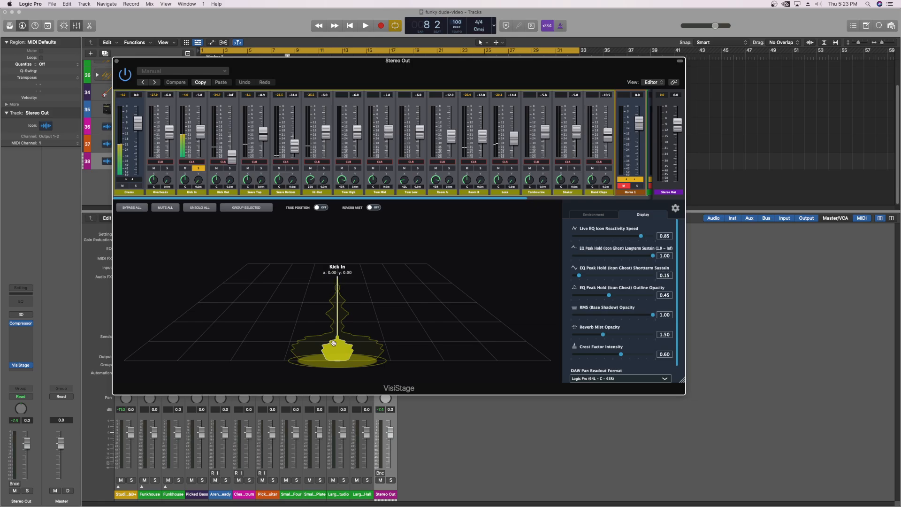
pyautogui.press('space')
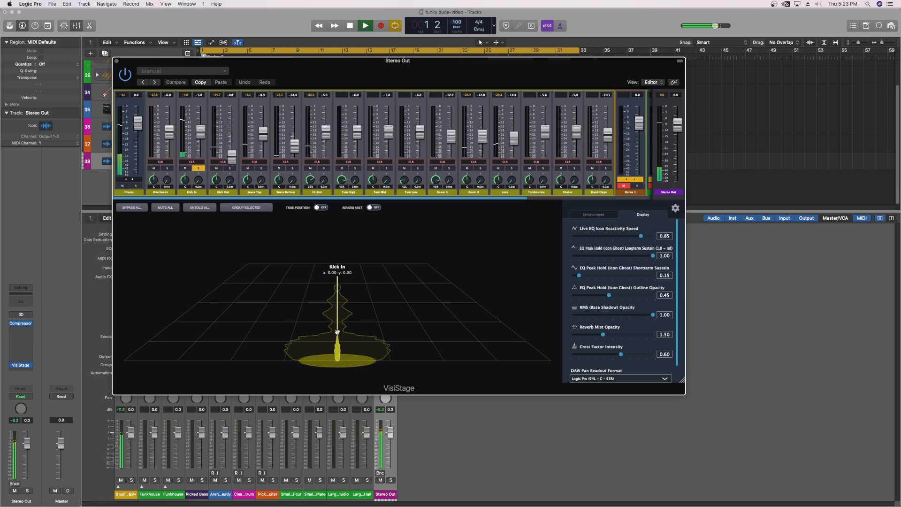
pyautogui.press('space')
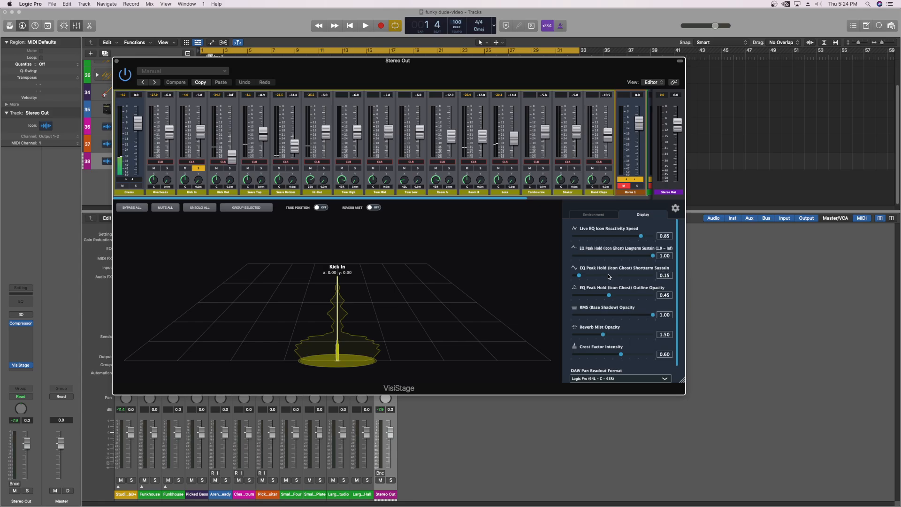
# Set EQ Peak Hold Shortterm Sustain to 1.71 and try Live EQ Icon Reactivity Speed at 0.00, then 1.00, while Kick In plays
pyautogui.moveTo(580, 276); pyautogui.dragTo(642, 275)
pyautogui.moveTo(642, 238); pyautogui.dragTo(562, 239)
pyautogui.press('space')
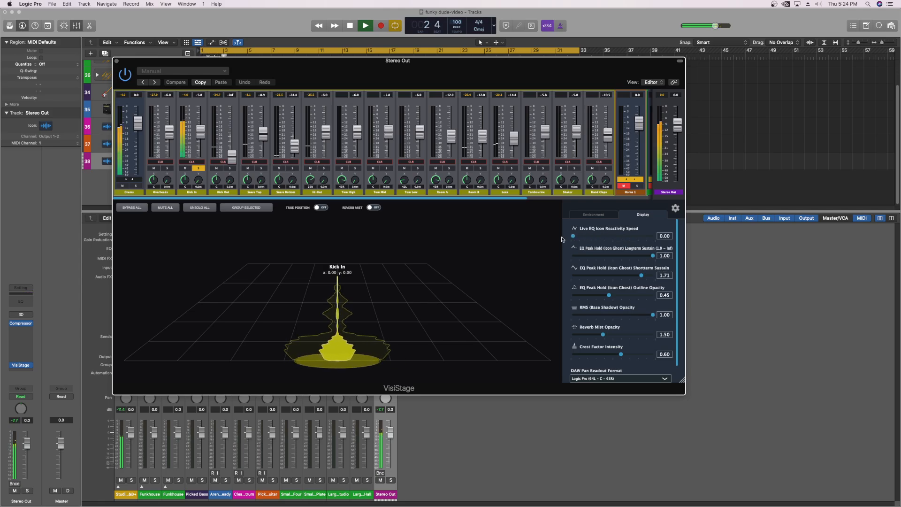
pyautogui.moveTo(562, 239); pyautogui.dragTo(665, 236)
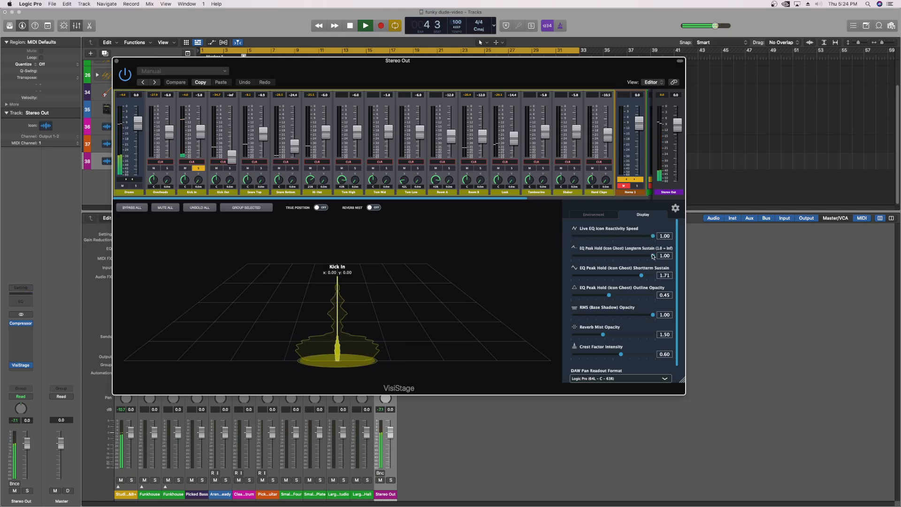
pyautogui.press('space')
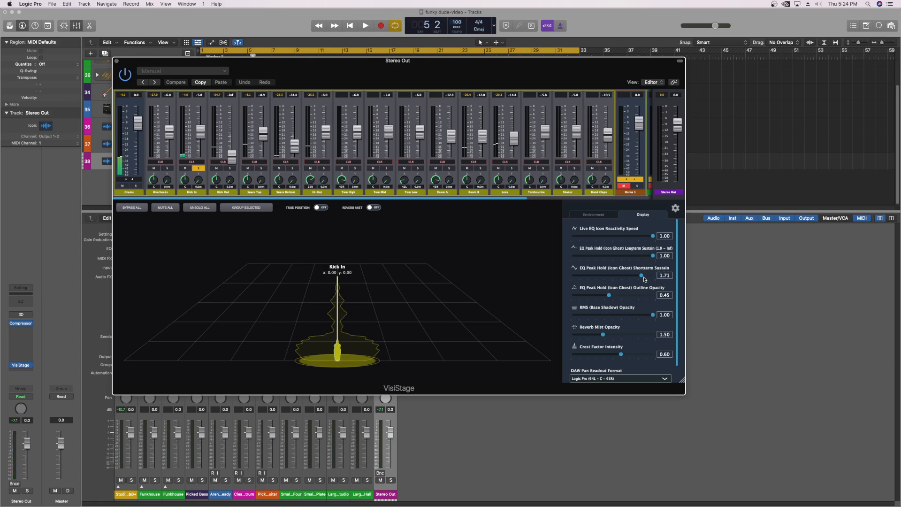
# Play Kick In while setting EQ Peak Hold Shortterm Sustain to 1.57, then stop playback
pyautogui.press('space')
pyautogui.moveTo(643, 278)
pyautogui.mouseDown()
pyautogui.moveTo(565, 280)
pyautogui.moveTo(637, 275)
pyautogui.mouseUp()
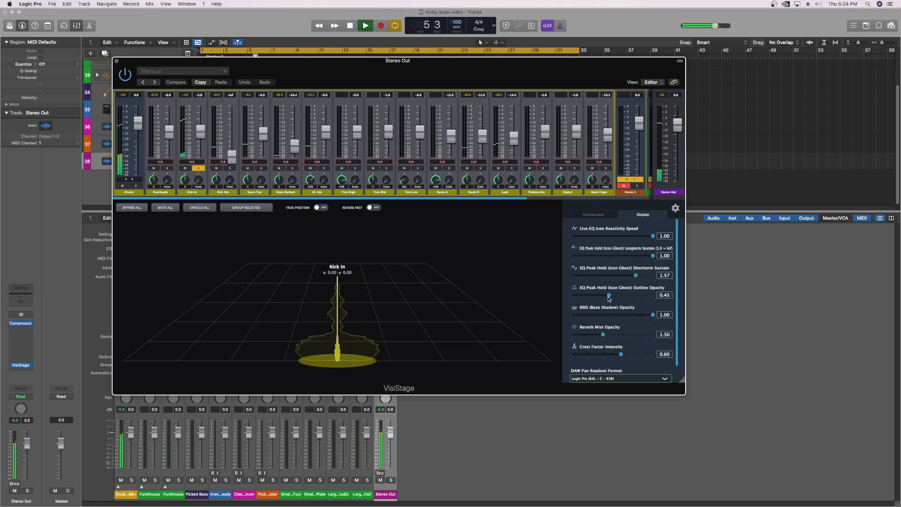
pyautogui.press('space')
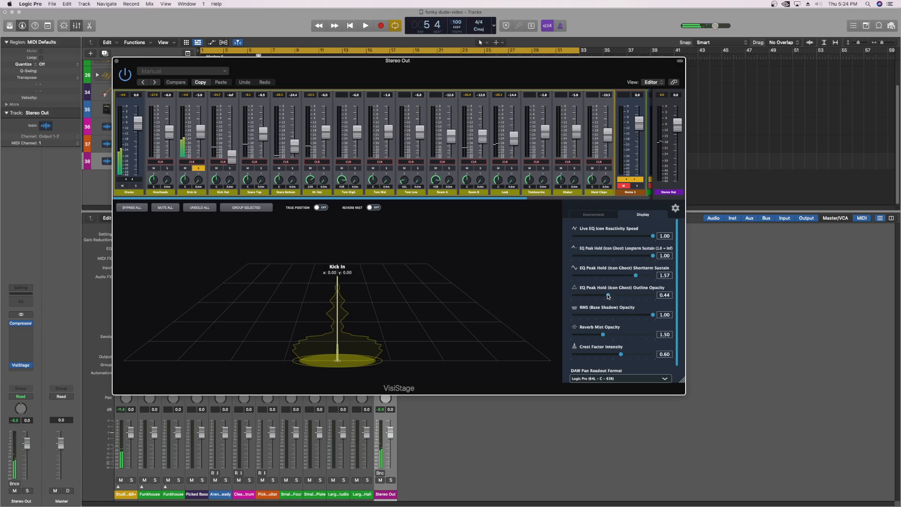
# Set the EQ Peak Hold Outline Opacity to 0.81 and the RMS (Base Shadow) Opacity to 0.72
pyautogui.moveTo(608, 296); pyautogui.dragTo(664, 292)
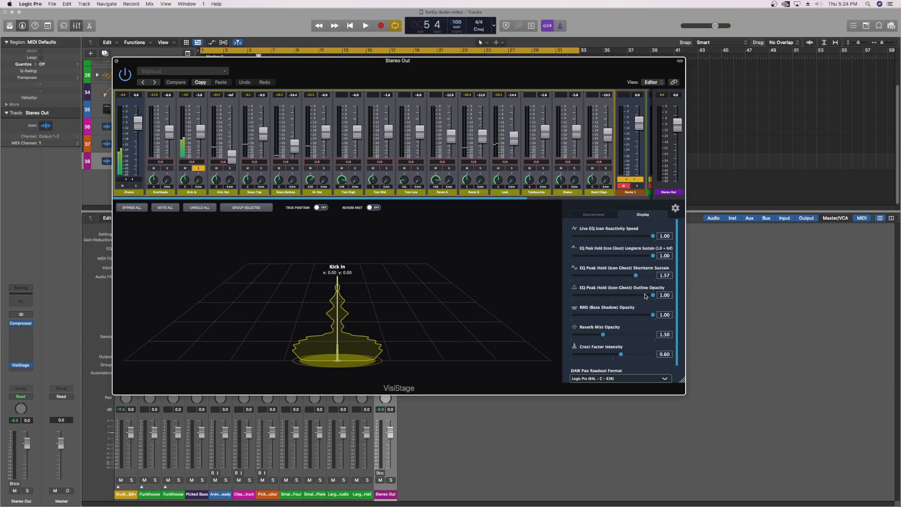
pyautogui.moveTo(653, 296); pyautogui.dragTo(638, 298)
pyautogui.moveTo(653, 316); pyautogui.dragTo(631, 317)
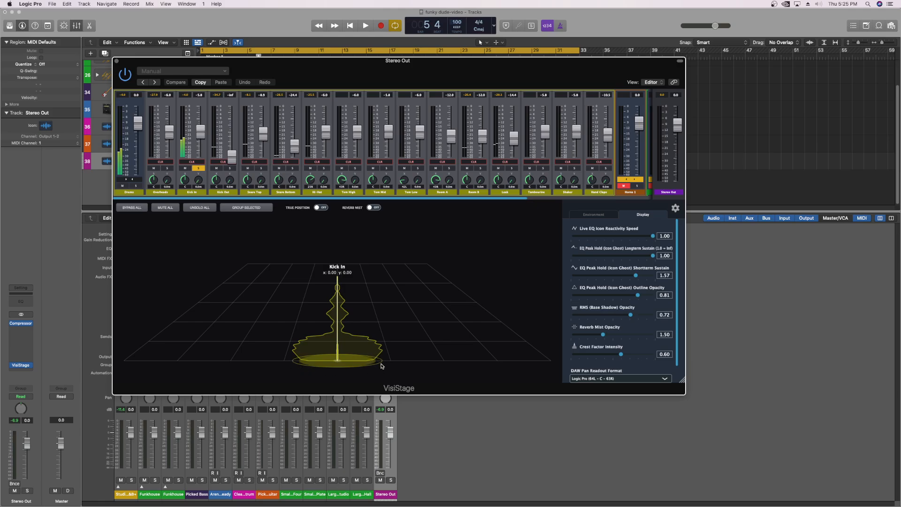
# Turn on Reverb Mist while Kick In plays, set the Reverb Mist Opacity to 1.00, and stop playback
pyautogui.press('space')
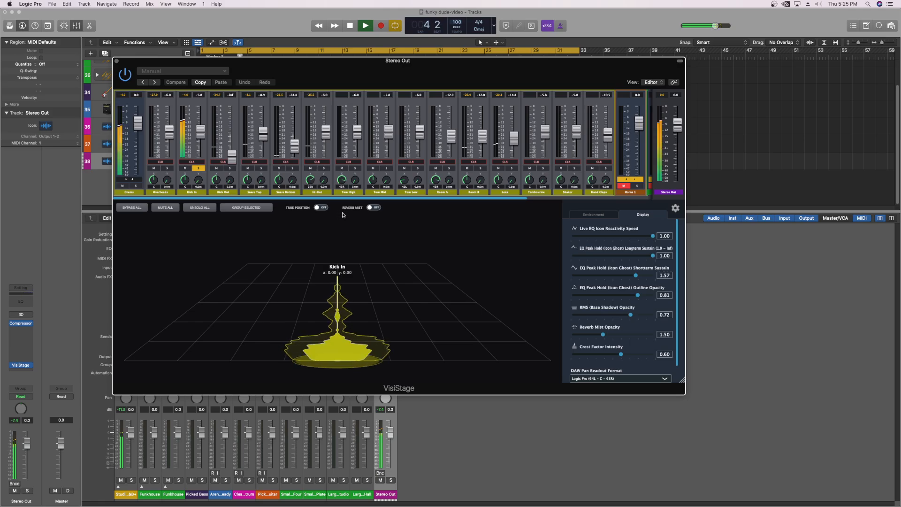
pyautogui.click(372, 209)
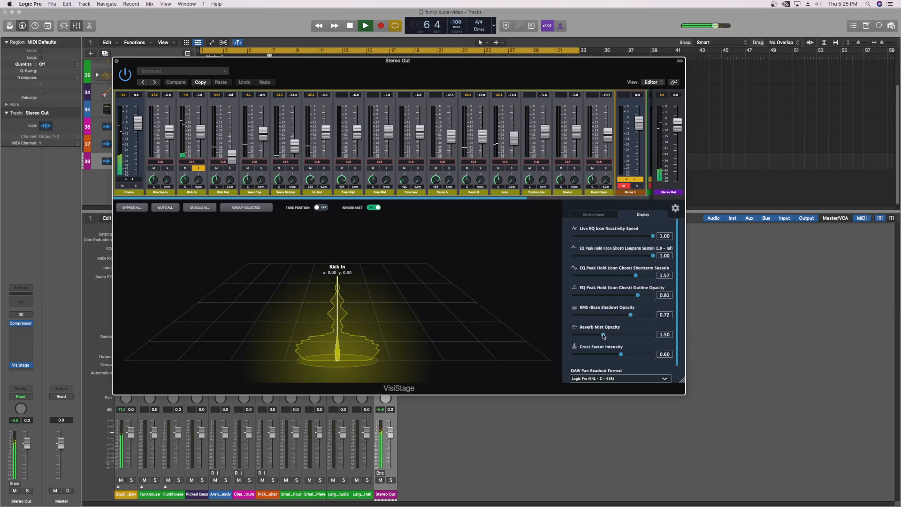
pyautogui.moveTo(604, 334)
pyautogui.mouseDown()
pyautogui.moveTo(642, 334)
pyautogui.moveTo(586, 334)
pyautogui.moveTo(595, 334)
pyautogui.mouseUp()
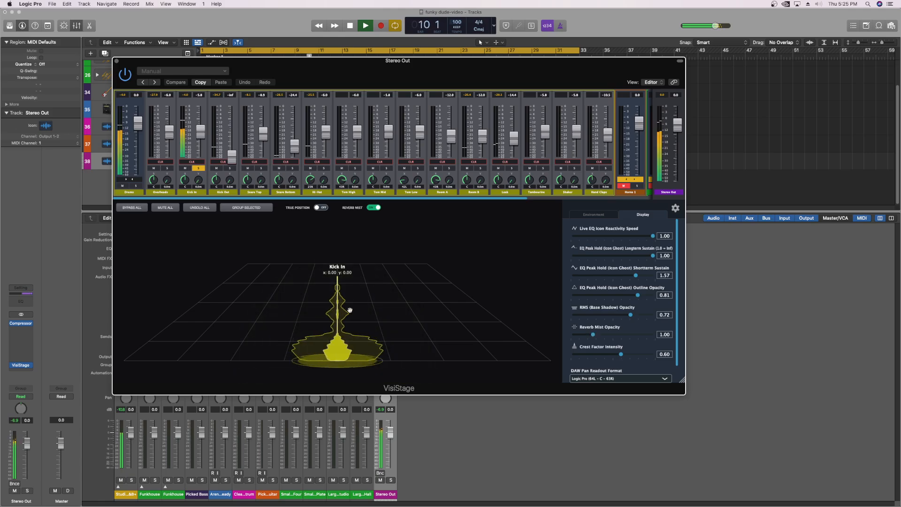
pyautogui.press('space')
# Move the VisiStage window off the track list, expand the Studio R&B+ track stack, and select its Kick In track
pyautogui.moveTo(263, 61); pyautogui.dragTo(424, 97)
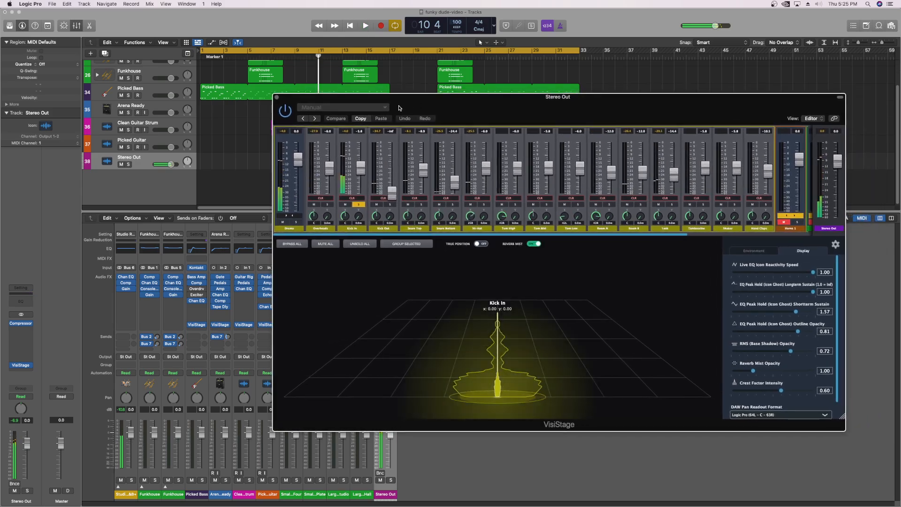
pyautogui.scroll(2, 145, 115)
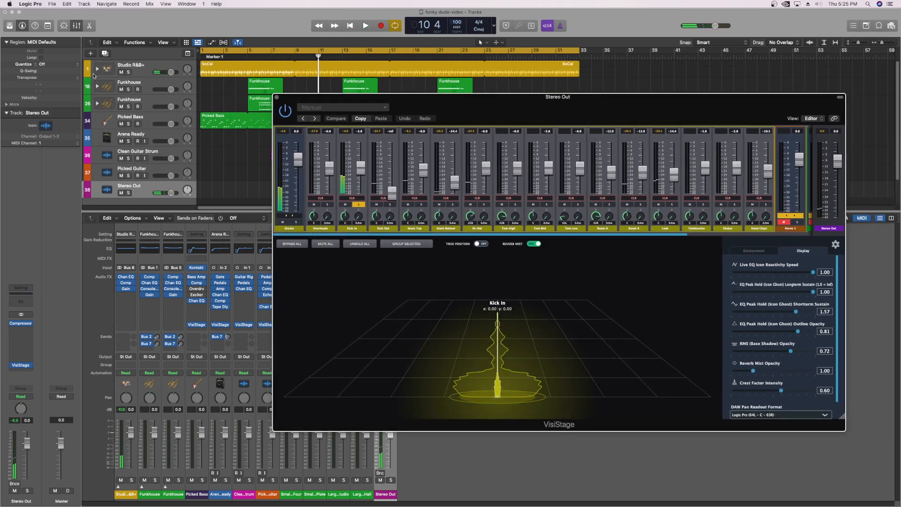
pyautogui.click(97, 69)
pyautogui.click(139, 103)
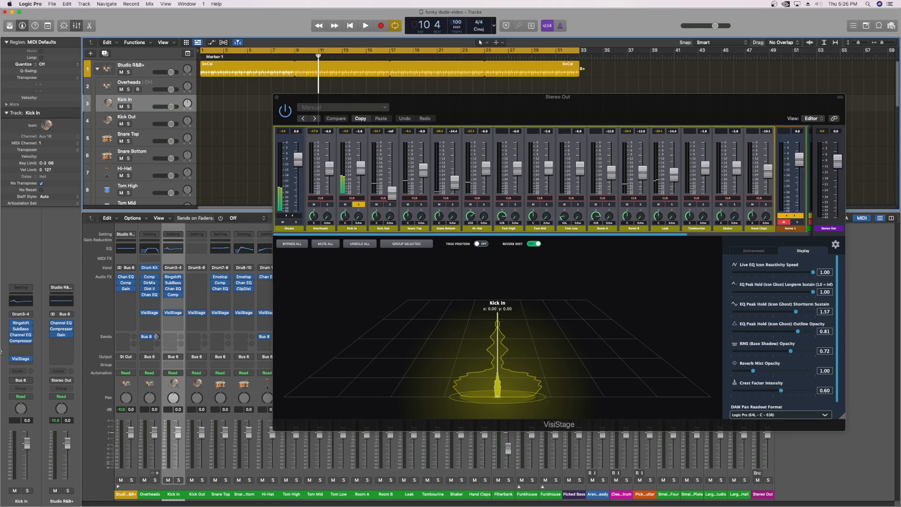
# Turn on True Position, play Kick In, and try a level change on its stage icon before stopping playback
pyautogui.click(479, 244)
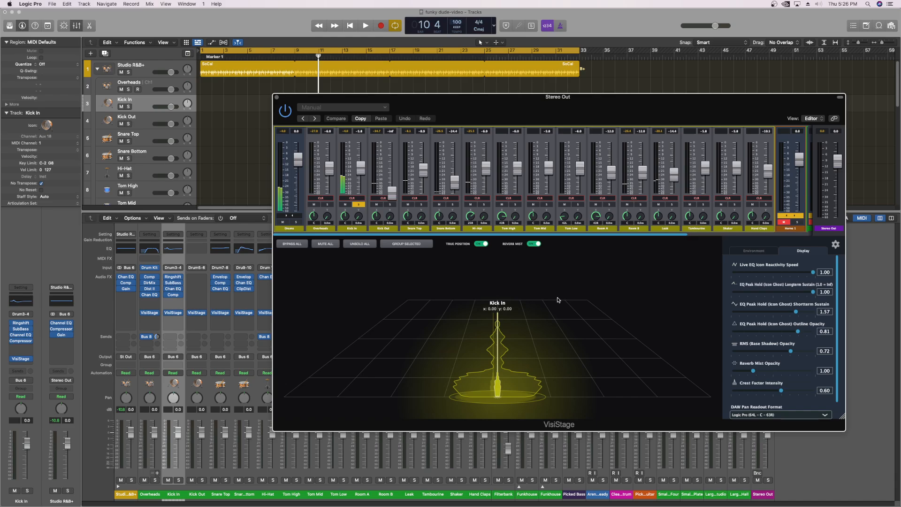
pyautogui.press('space')
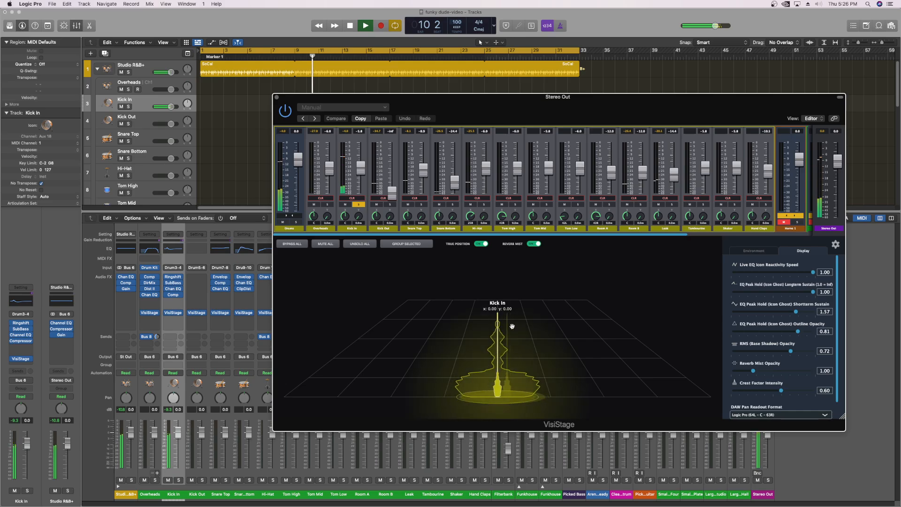
pyautogui.click(501, 351)
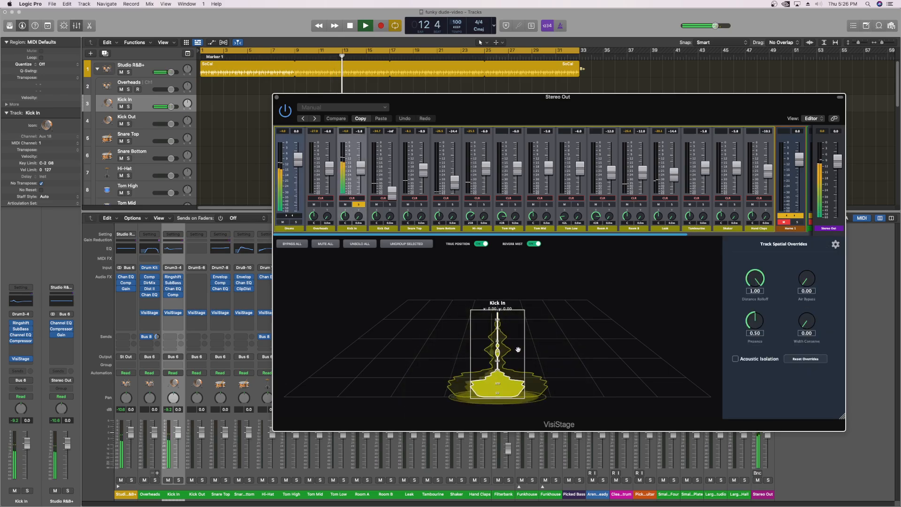
pyautogui.moveTo(525, 349)
pyautogui.mouseDown()
pyautogui.moveTo(581, 341)
pyautogui.moveTo(525, 351)
pyautogui.mouseUp()
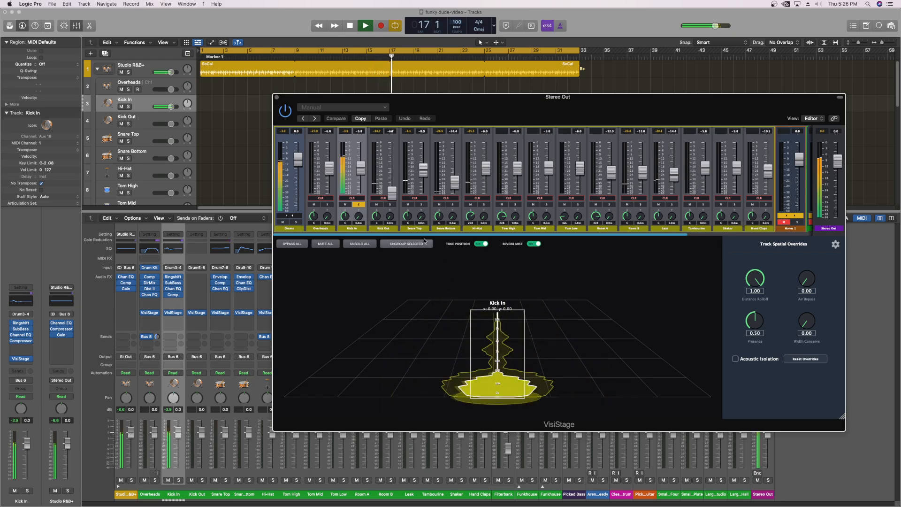
pyautogui.press('space')
# Replace the Kick In solo with Room B and play it, briefly adding Room A to the solo for comparison
pyautogui.click(359, 205)
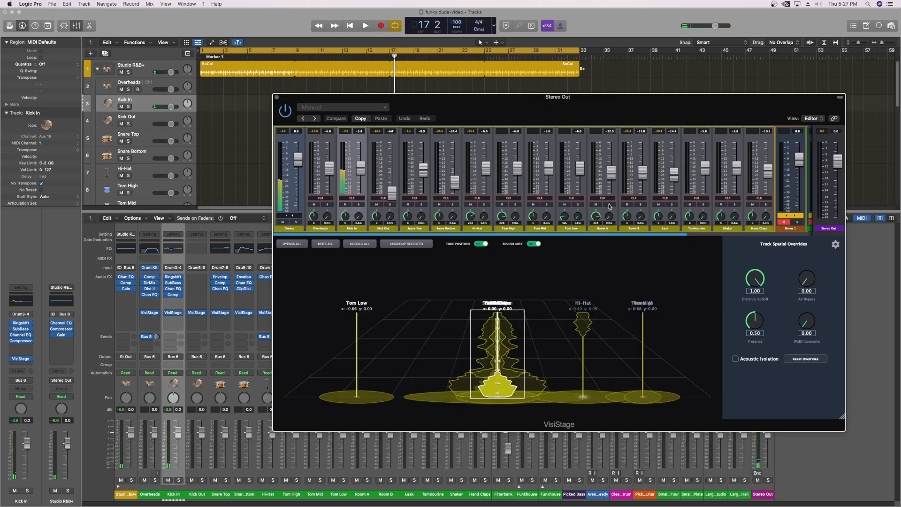
pyautogui.click(645, 205)
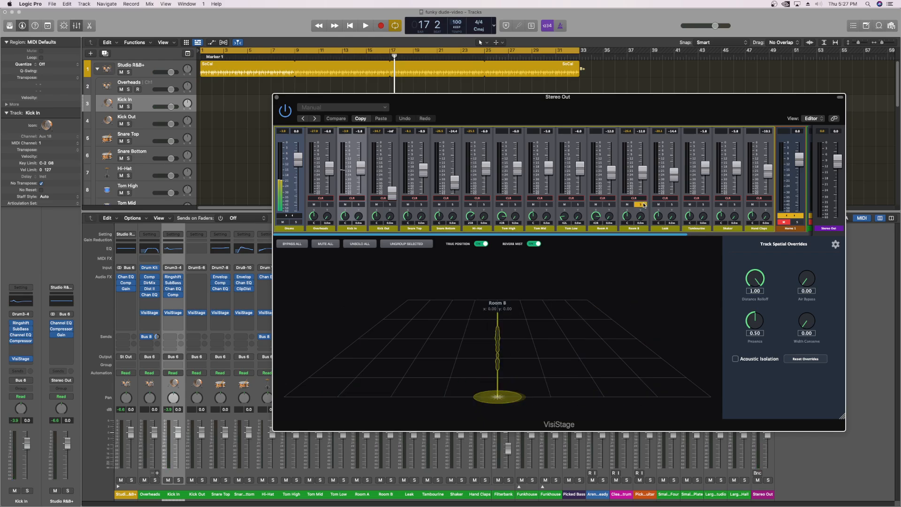
pyautogui.press('space')
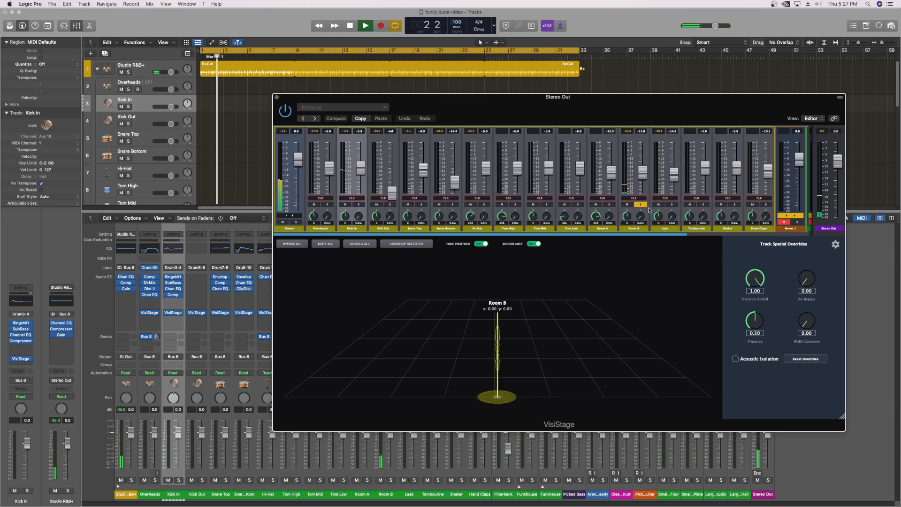
pyautogui.click(609, 205)
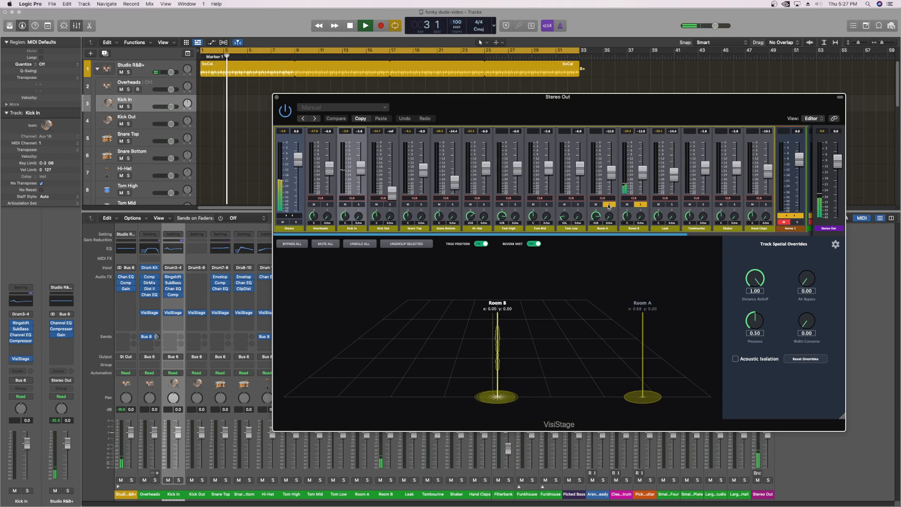
pyautogui.click(610, 205)
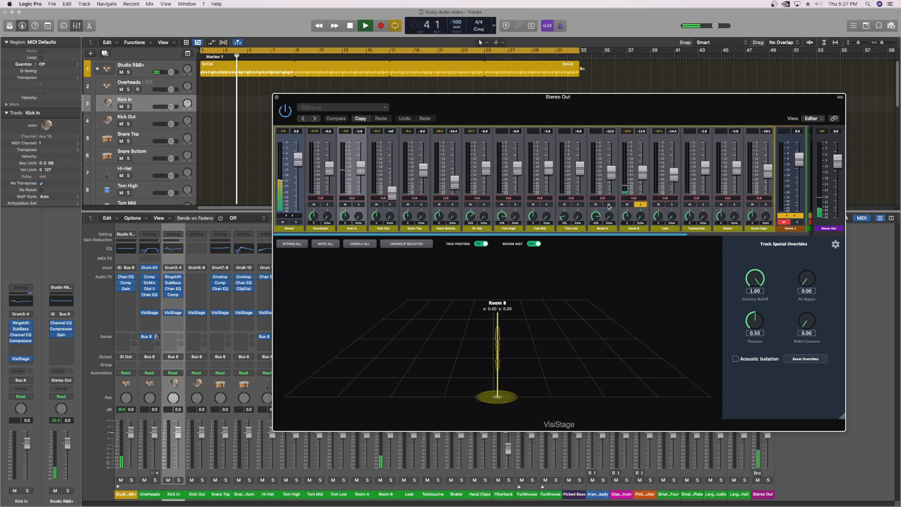
# Select Room B on the stage, enlarge its icon to raise the level to 6.1 dB, and stop playback
pyautogui.click(499, 337)
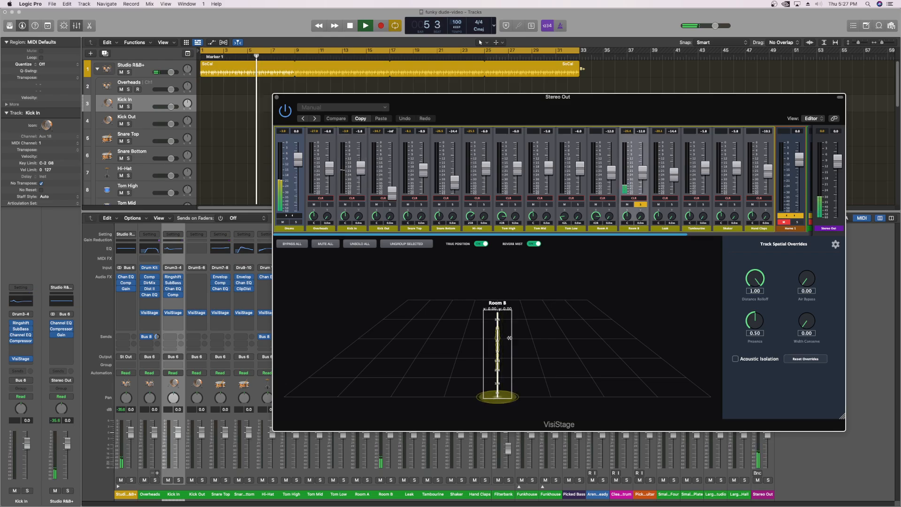
pyautogui.moveTo(514, 338); pyautogui.dragTo(638, 334)
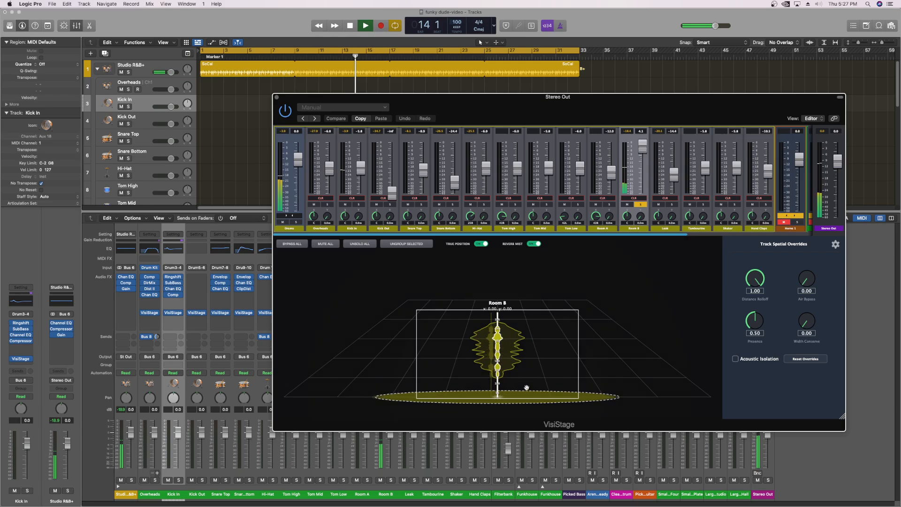
pyautogui.press('space')
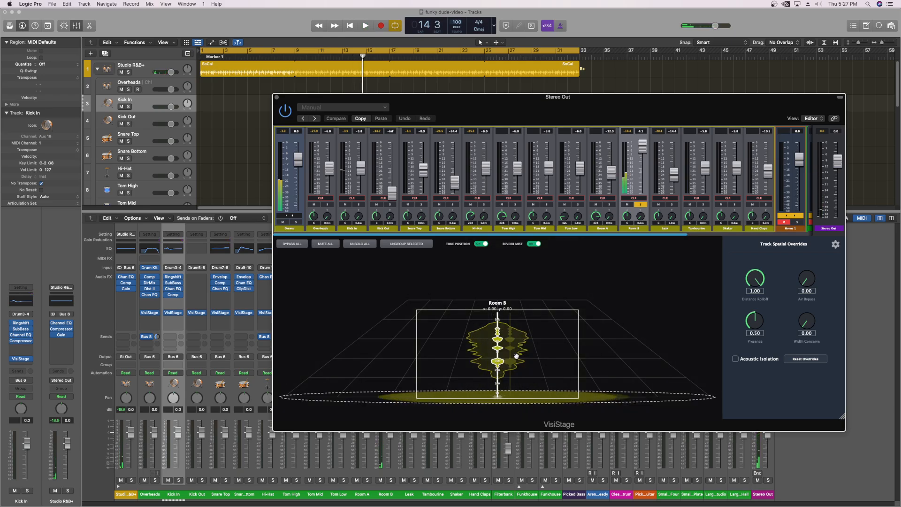
# Switch to Firefox, open the VisiStage FAQ, and expand "Why is this track showing it is out-of-phase?"
pyautogui.press('super+Tab')
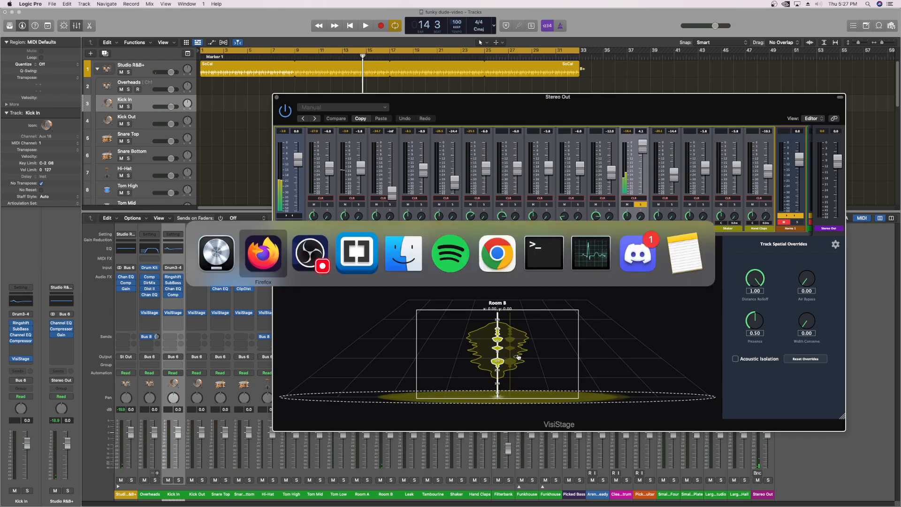
pyautogui.click(265, 248)
pyautogui.click(355, 67)
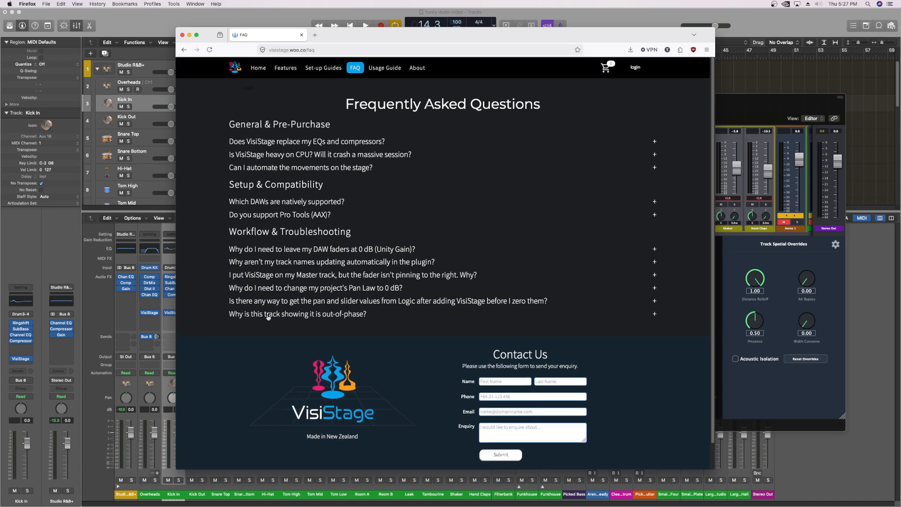
pyautogui.click(311, 315)
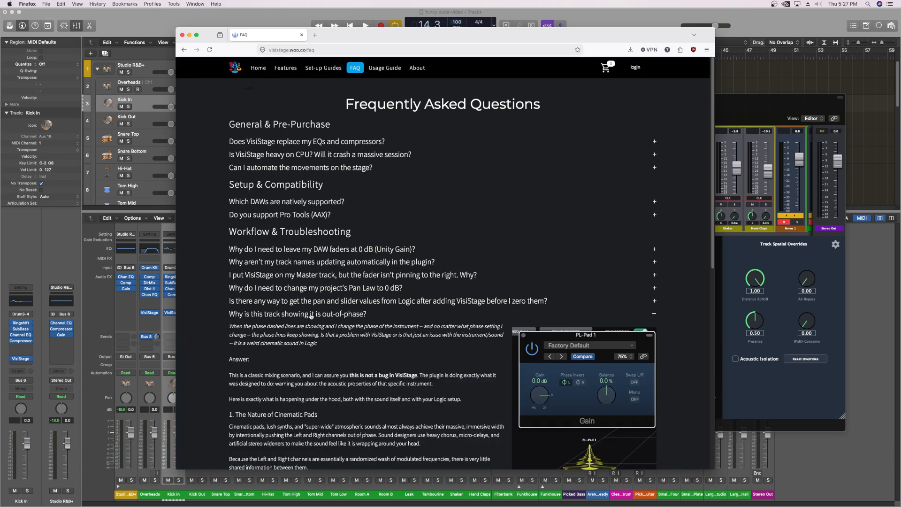
# Review the FAQ answer on out-of-phase tracks, then put the browser window away to return to Logic Pro
pyautogui.scroll(-3, 476, 353)
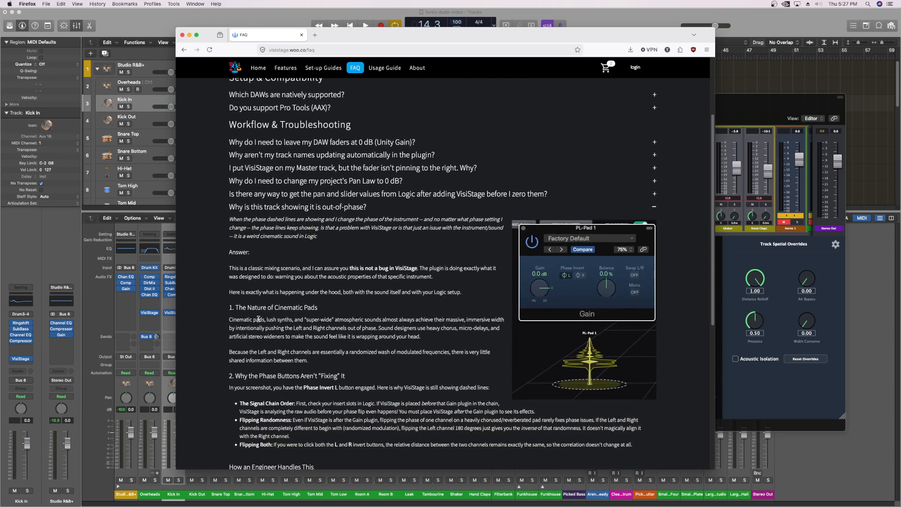
pyautogui.scroll(-4, 303, 317)
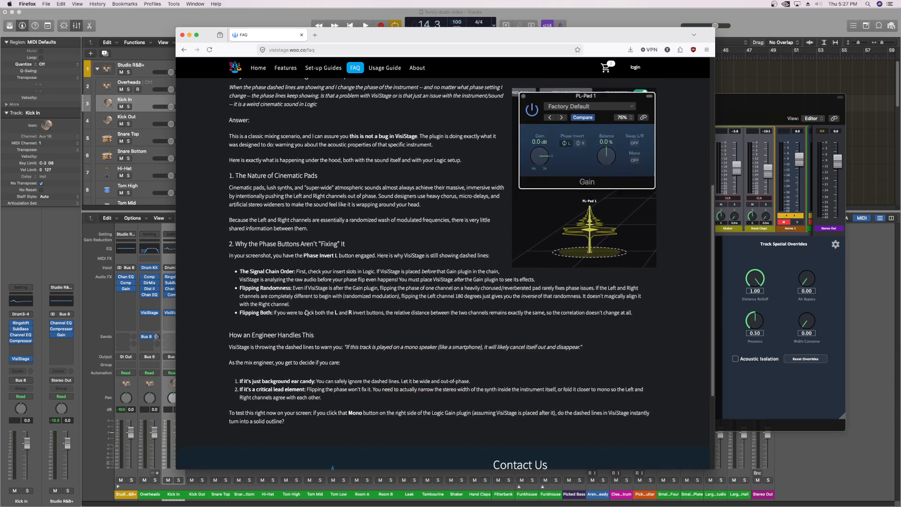
pyautogui.scroll(7, 307, 315)
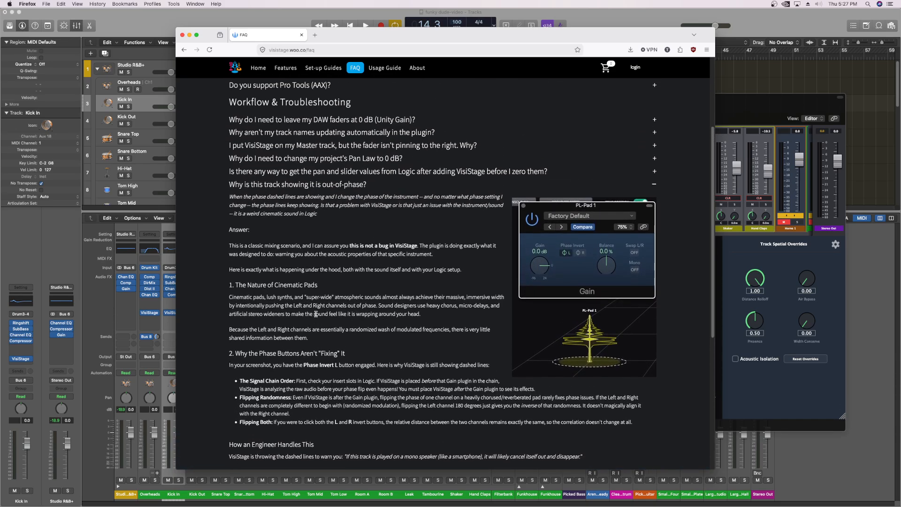
pyautogui.scroll(-2, 317, 319)
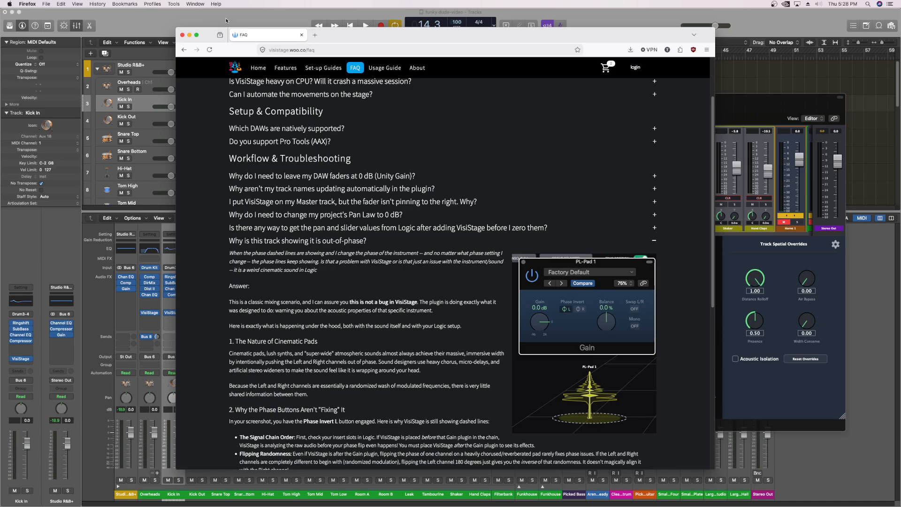
pyautogui.scroll(3, 297, 166)
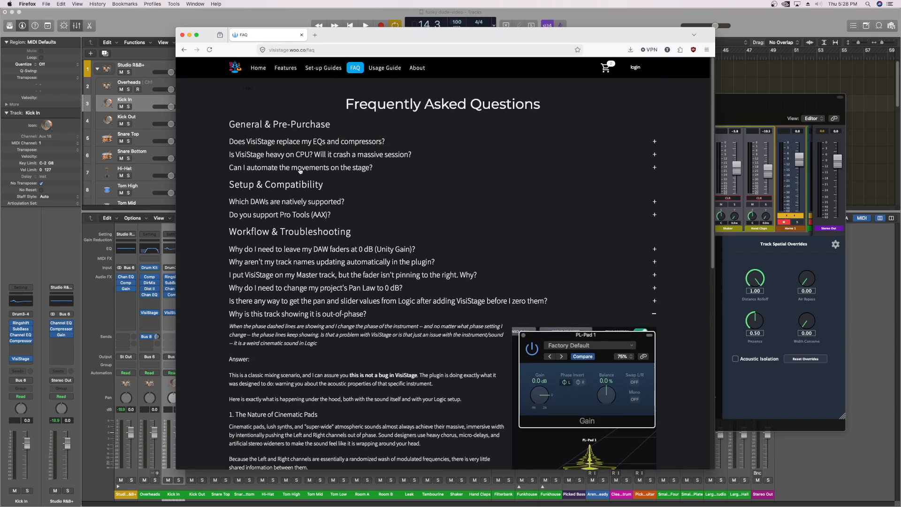
pyautogui.scroll(-10, 358, 256)
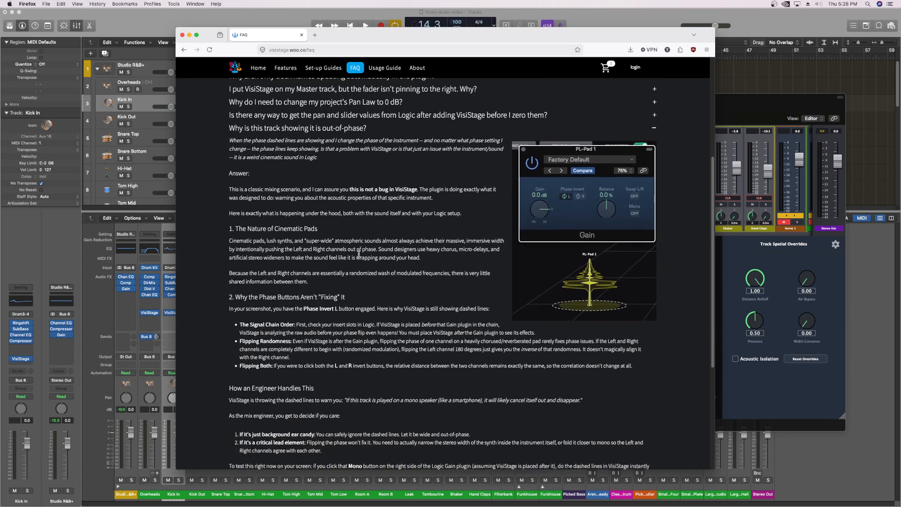
pyautogui.click(194, 35)
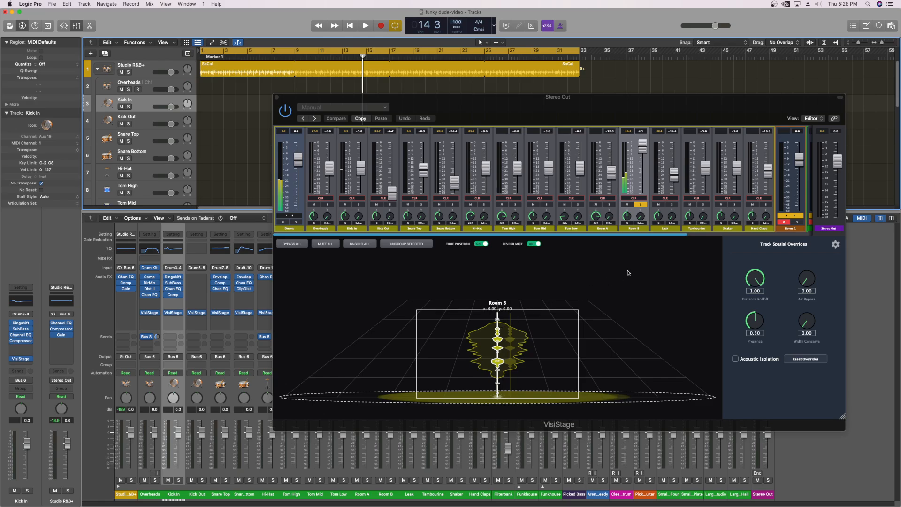
# Shrink Room B's icon on the stage to lower its level to -13.2 dB, deselect it, and play from the start
pyautogui.moveTo(578, 336); pyautogui.dragTo(458, 358)
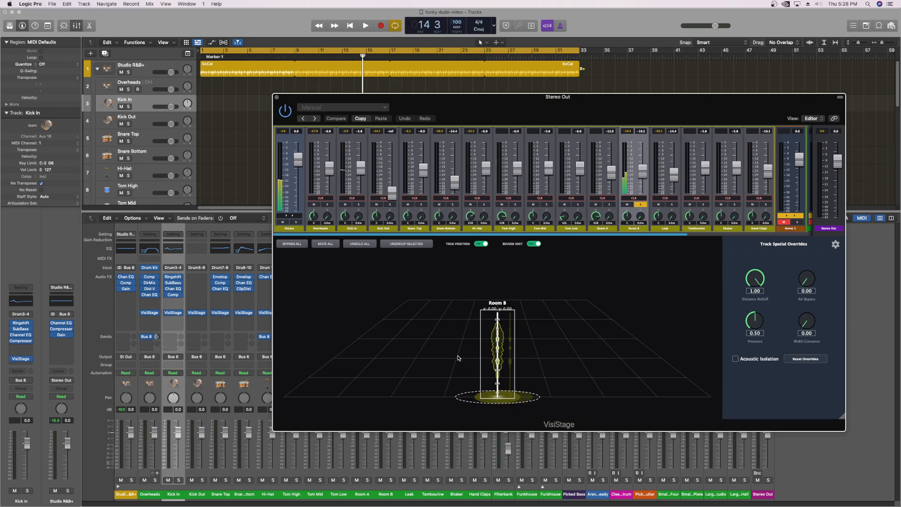
pyautogui.click(611, 287)
pyautogui.press('space')
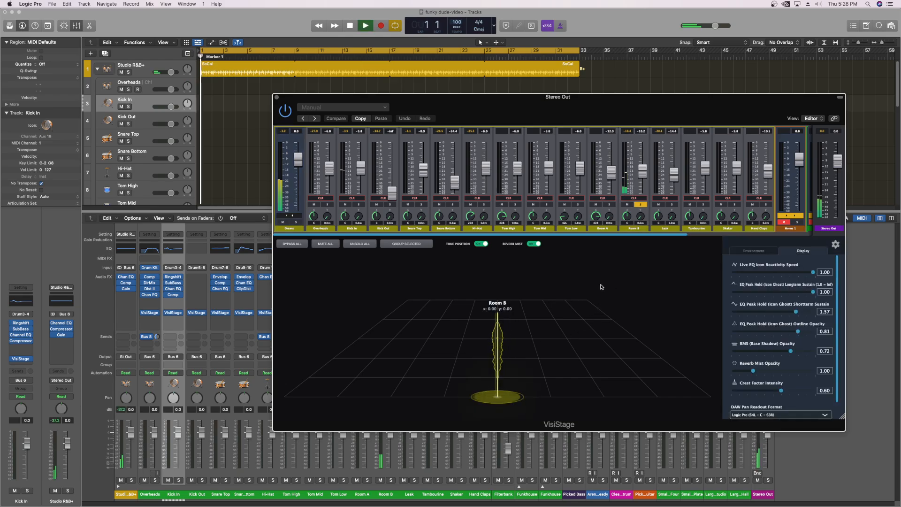
# Try Crest Factor Intensity at 1.00 on the soloed Room B, and set it to 0.53 during playback
pyautogui.press('space')
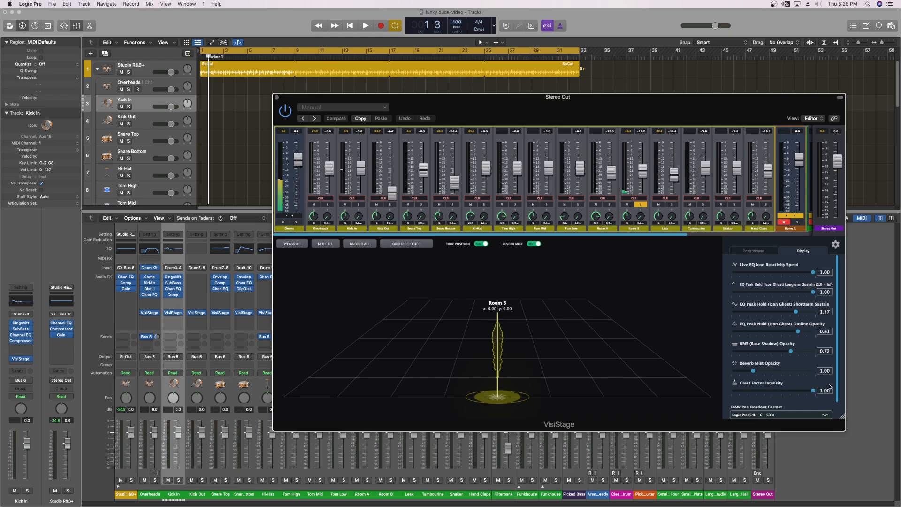
pyautogui.press('space')
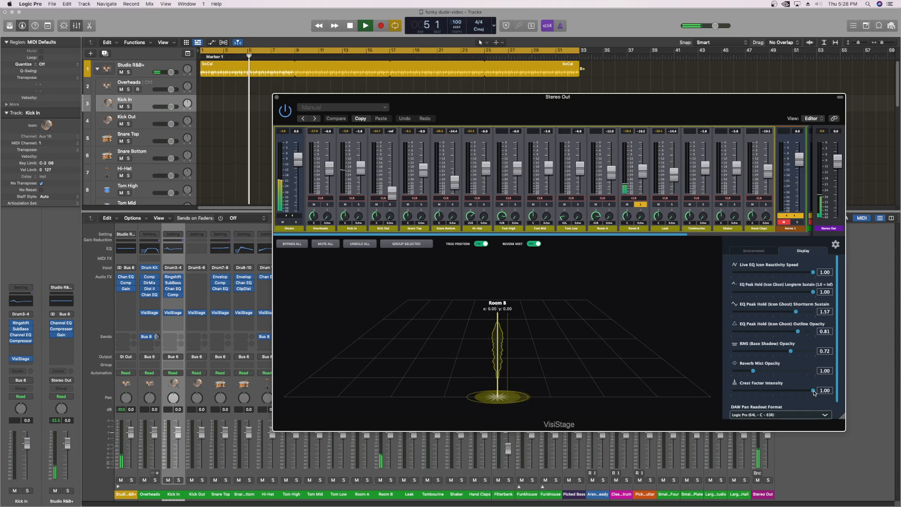
pyautogui.moveTo(815, 393); pyautogui.dragTo(776, 394)
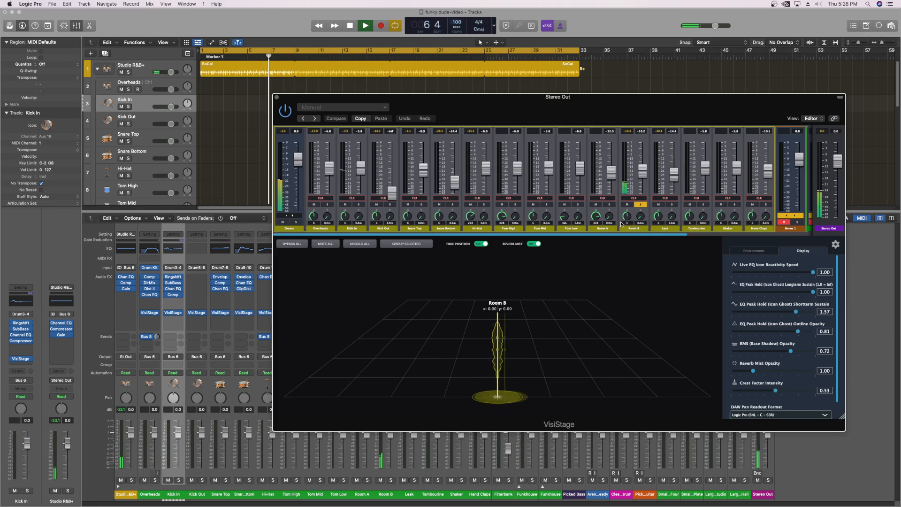
# Replace the Room B solo with Kick In and set EQ Peak Hold Outline Opacity to 0.51 while playing from the start
pyautogui.click(641, 204)
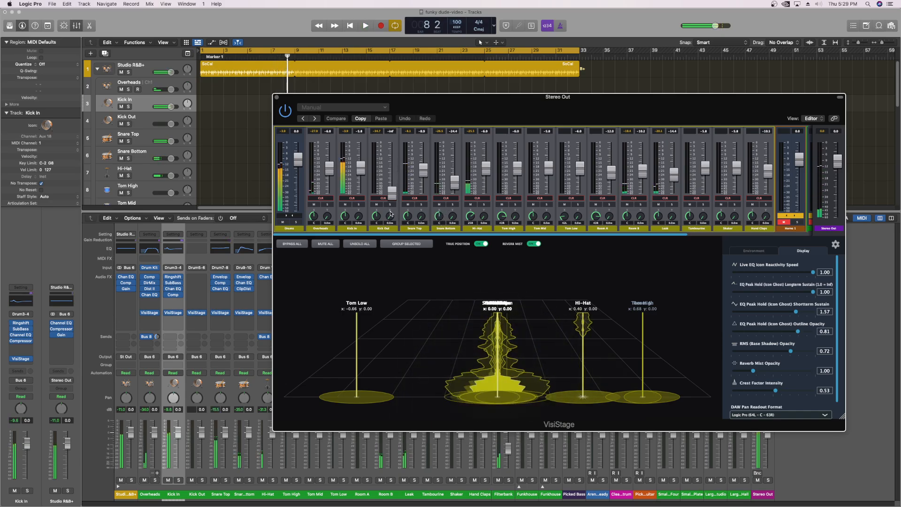
pyautogui.click(358, 205)
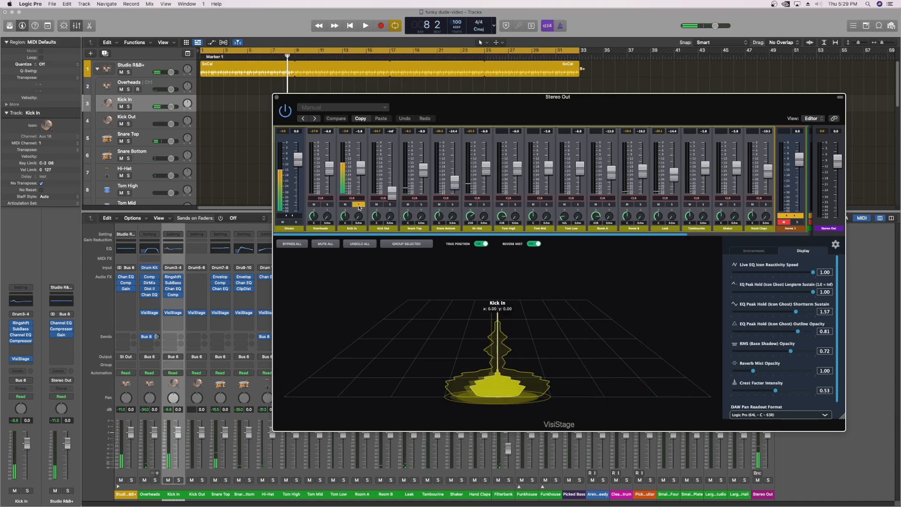
pyautogui.press('Return')
pyautogui.press('space')
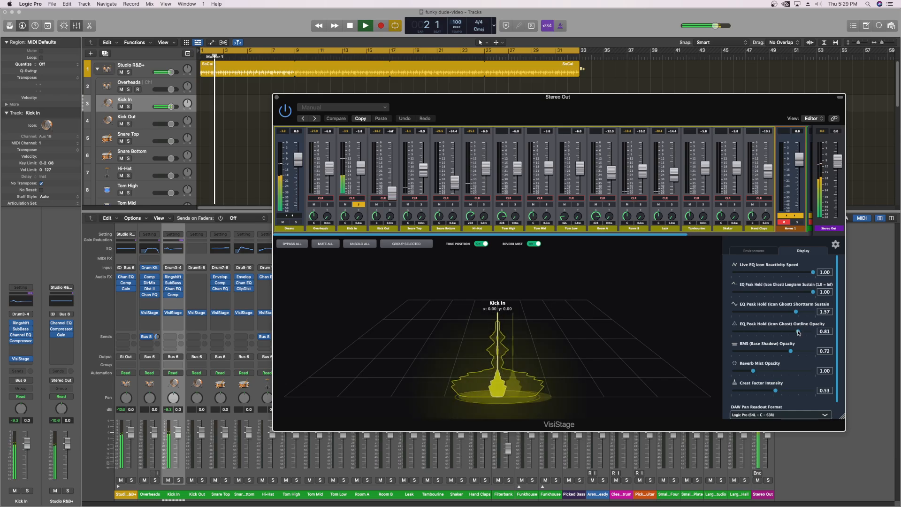
pyautogui.moveTo(798, 332); pyautogui.dragTo(774, 331)
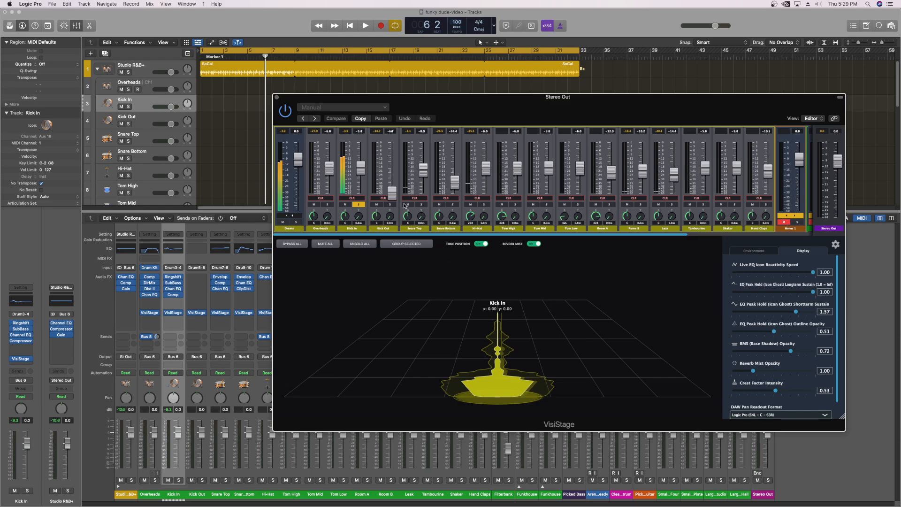
# Clear all solos, play the mix from the start, and move Snare Top on the stage to x 0.16
pyautogui.click(360, 243)
pyautogui.press('Return')
pyautogui.press('space')
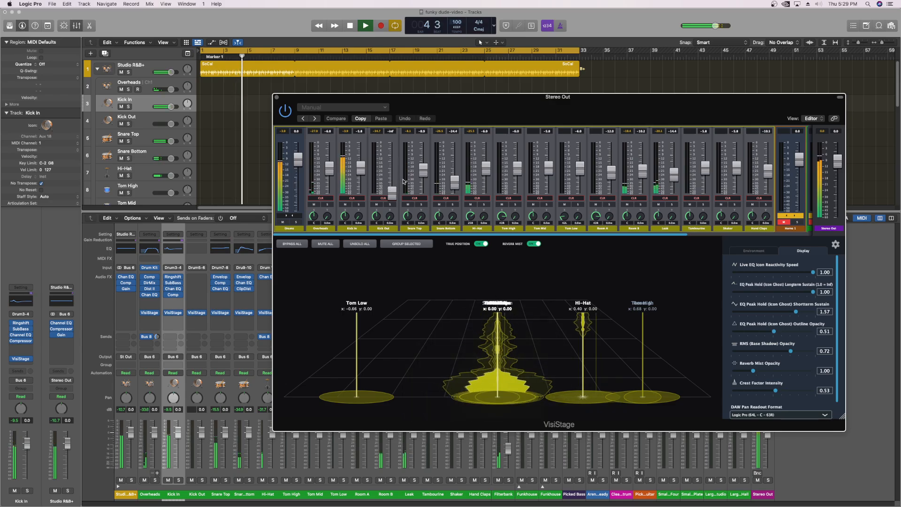
pyautogui.click(505, 340)
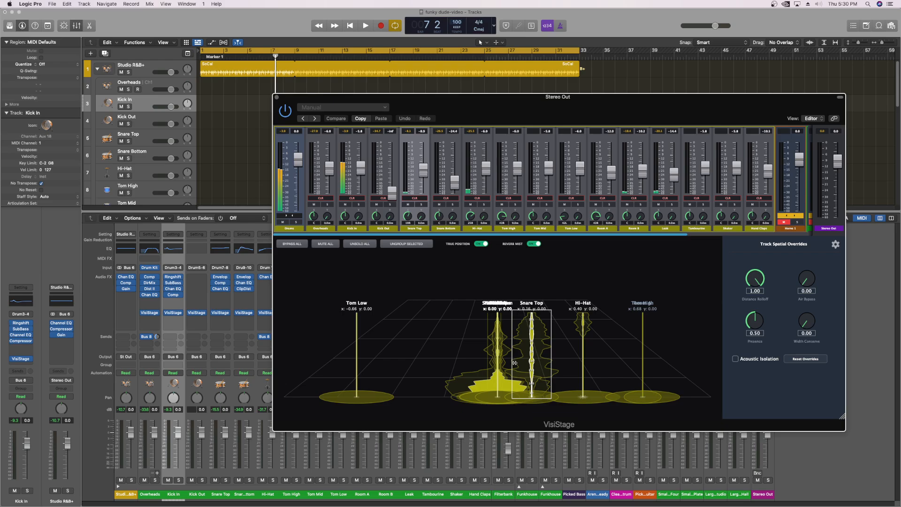
# Play the mix again and widen the Hi-Hat icon to raise its level to 0.2 dB
pyautogui.press('space')
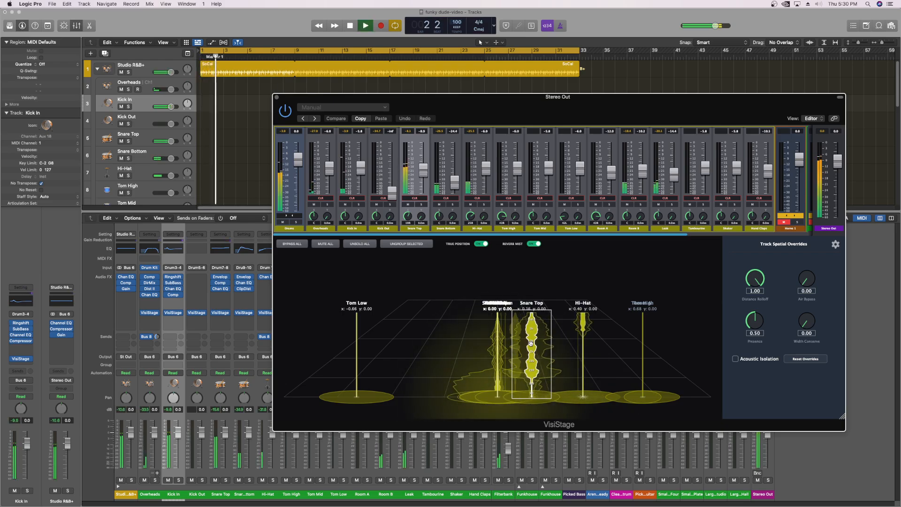
pyautogui.click(588, 329)
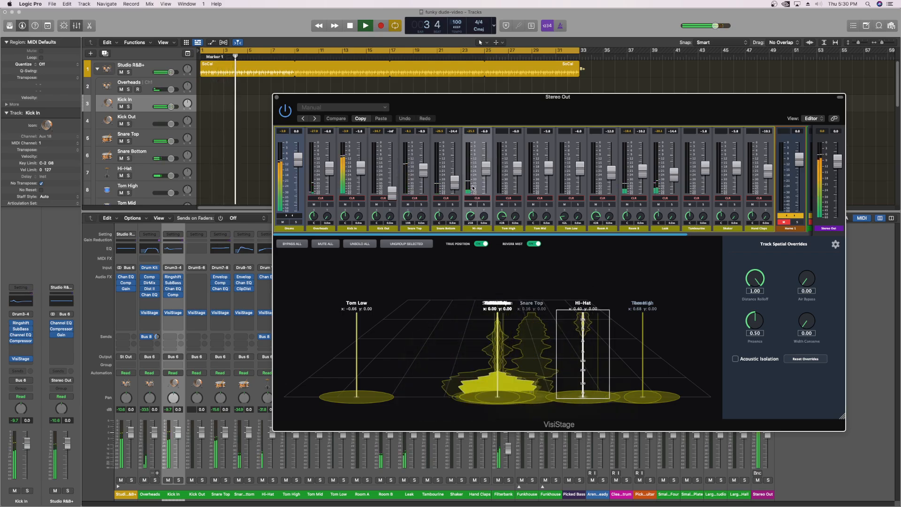
pyautogui.moveTo(611, 318); pyautogui.dragTo(660, 321)
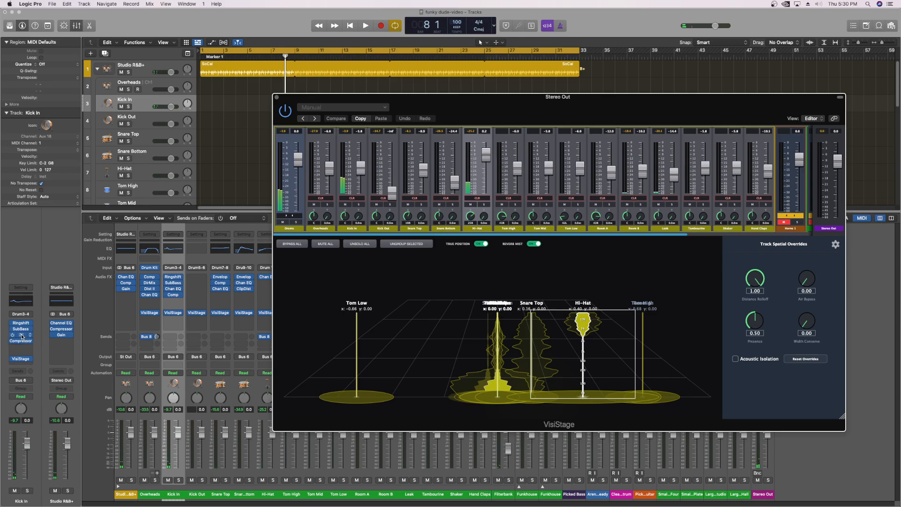
# Move Kick In's Channel EQ below the Compressor in its effects chain, and solo Kick In in VisiStage
pyautogui.moveTo(21, 338); pyautogui.dragTo(27, 348)
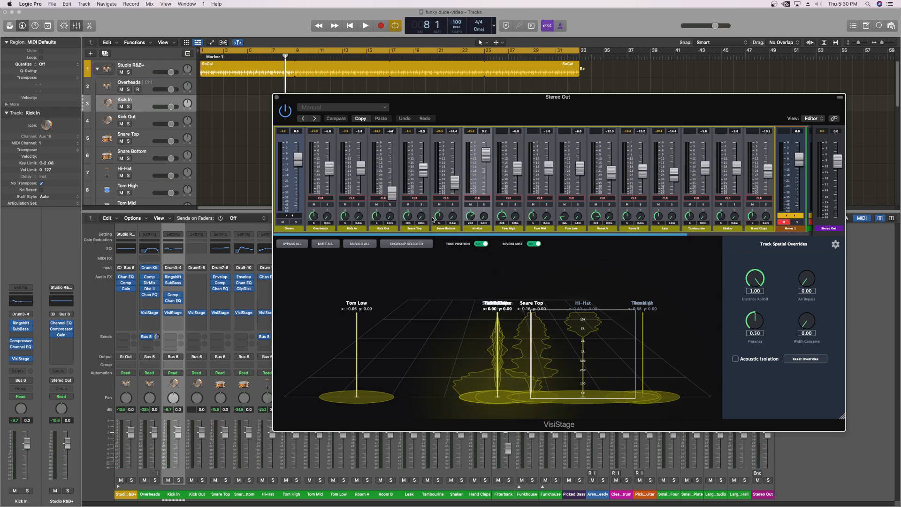
pyautogui.click(351, 180)
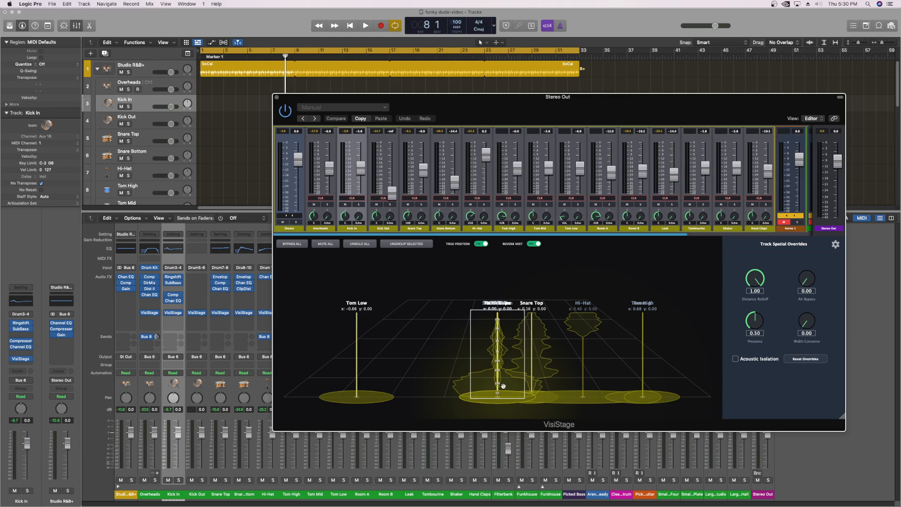
pyautogui.click(358, 206)
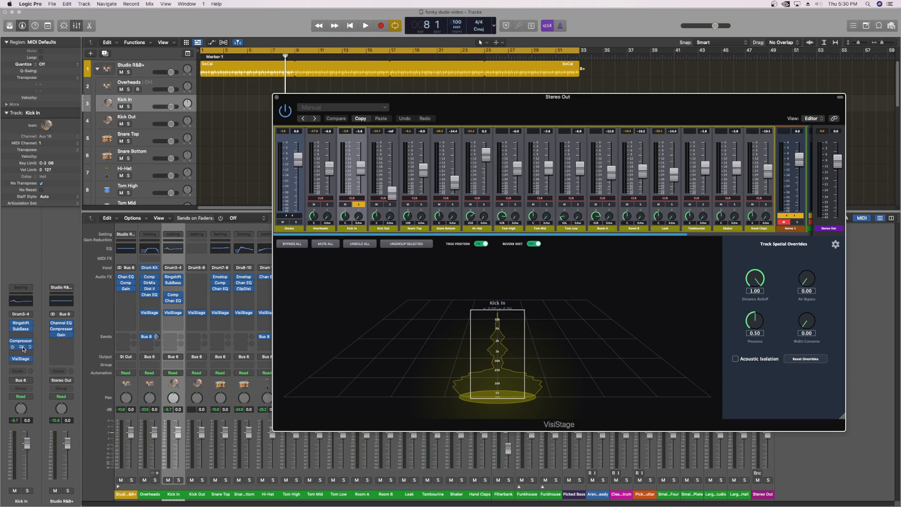
# Open Kick In's Channel EQ, turn on its analyzer, and start playback
pyautogui.click(23, 348)
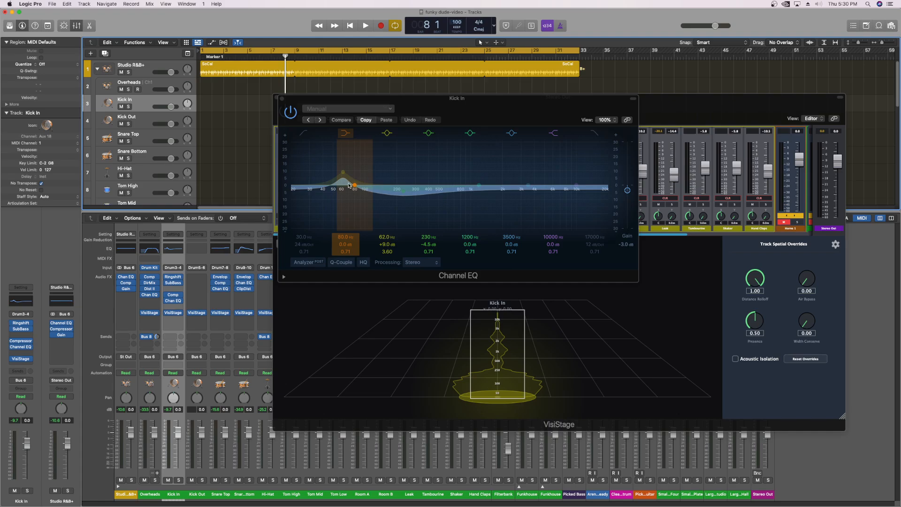
pyautogui.click(307, 265)
pyautogui.press('space')
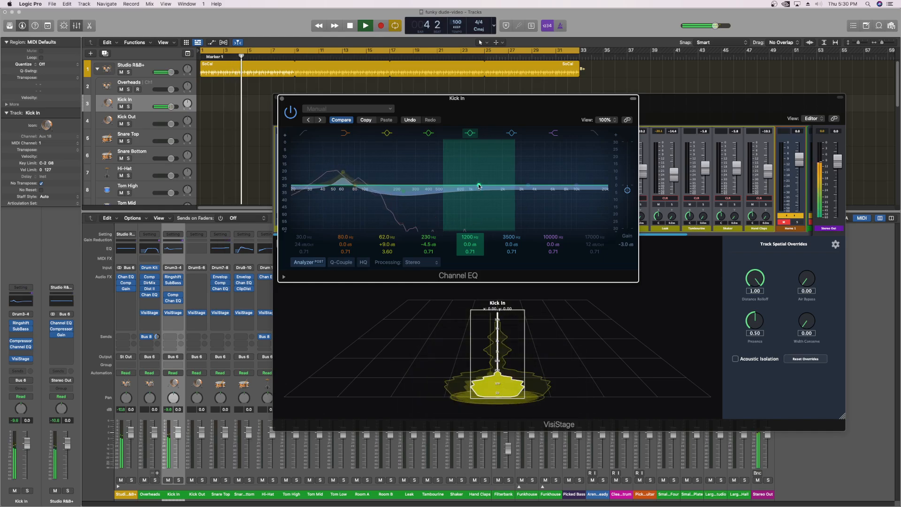
# Sweep a narrow boost with the 1200 Hz peak band up to +15.0 dB, and settle it at 940 Hz and +3.7 dB
pyautogui.moveTo(479, 186); pyautogui.dragTo(498, 172)
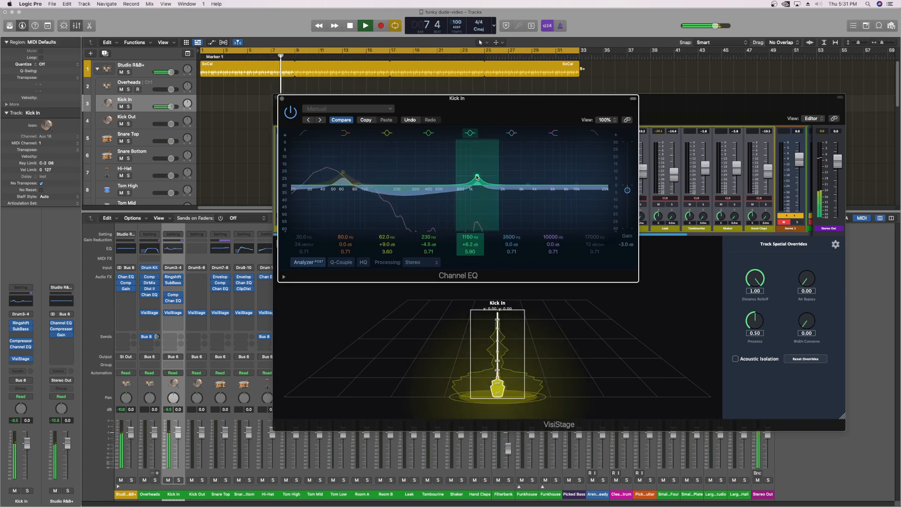
pyautogui.moveTo(477, 177); pyautogui.dragTo(467, 147)
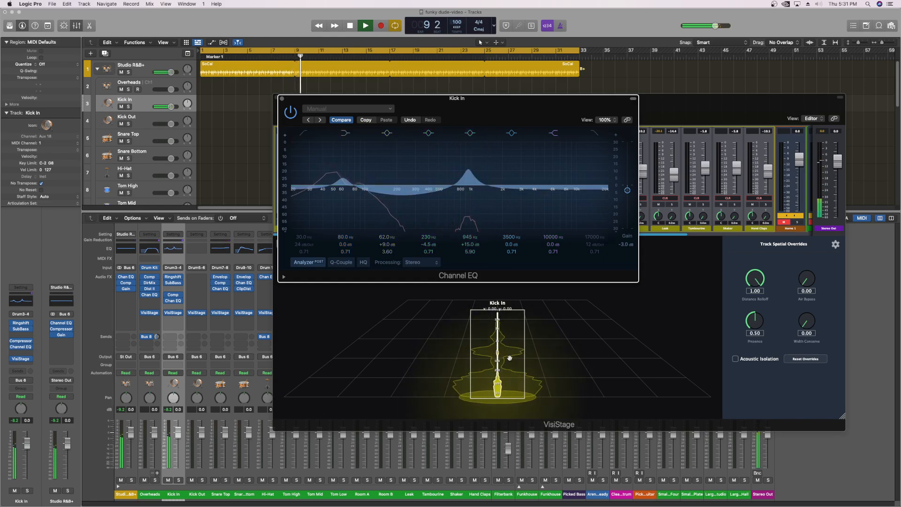
pyautogui.moveTo(468, 166); pyautogui.dragTo(470, 183)
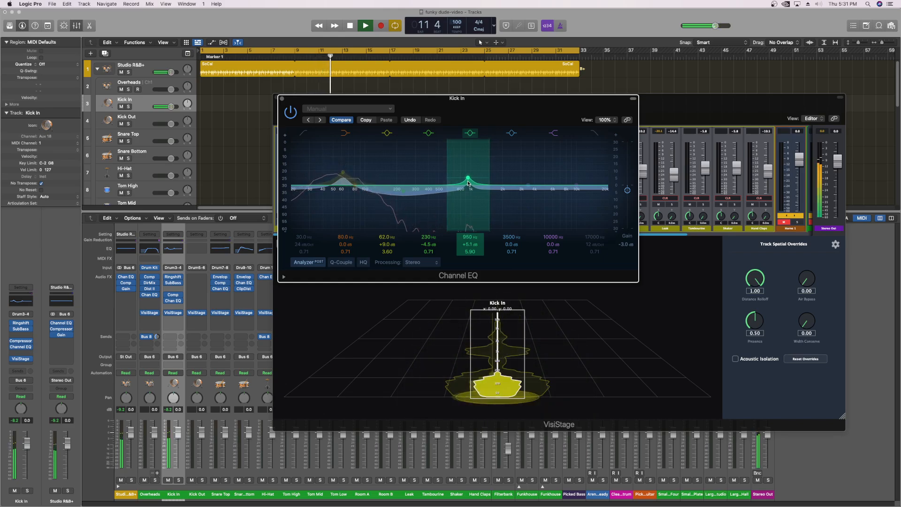
pyautogui.moveTo(468, 182); pyautogui.dragTo(469, 186)
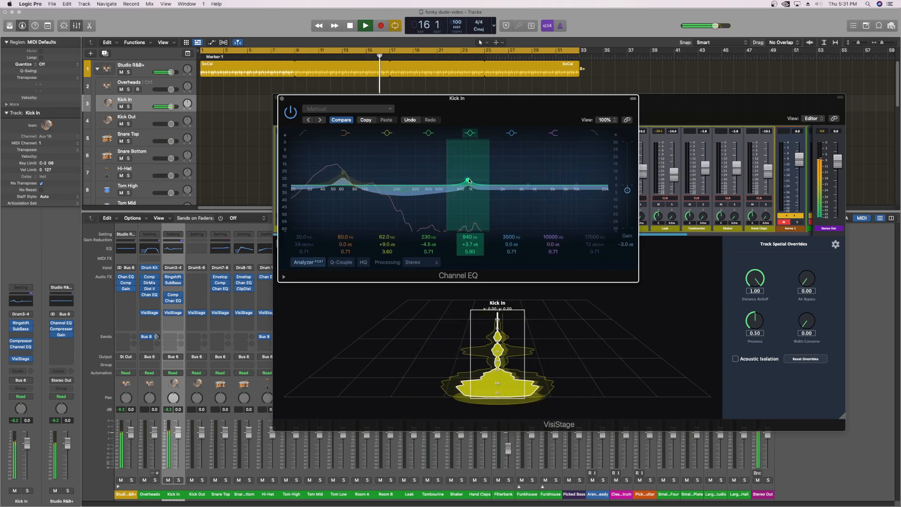
# Return to VisiStage and briefly lower EQ Peak Hold Longterm Sustain, restoring it to 1.00 to reset the ghost outline
pyautogui.click(676, 276)
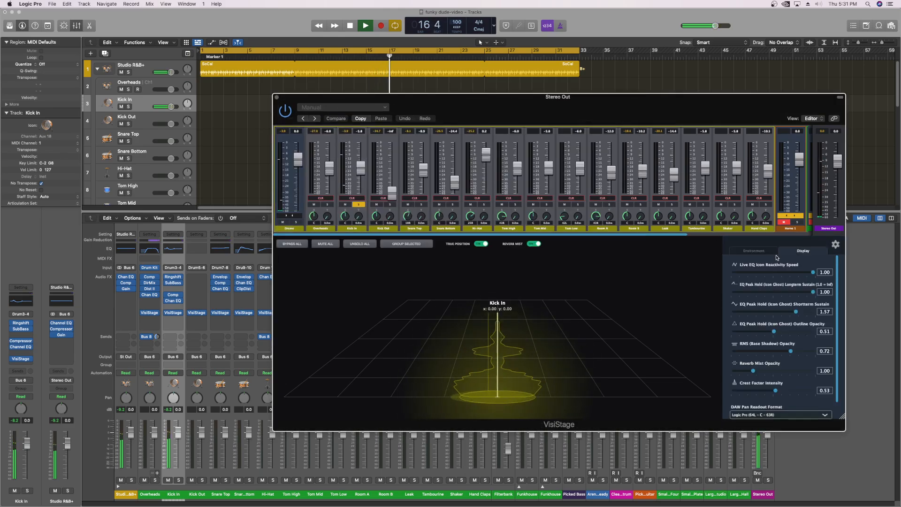
pyautogui.moveTo(814, 292)
pyautogui.mouseDown()
pyautogui.moveTo(737, 293)
pyautogui.moveTo(806, 292)
pyautogui.mouseUp()
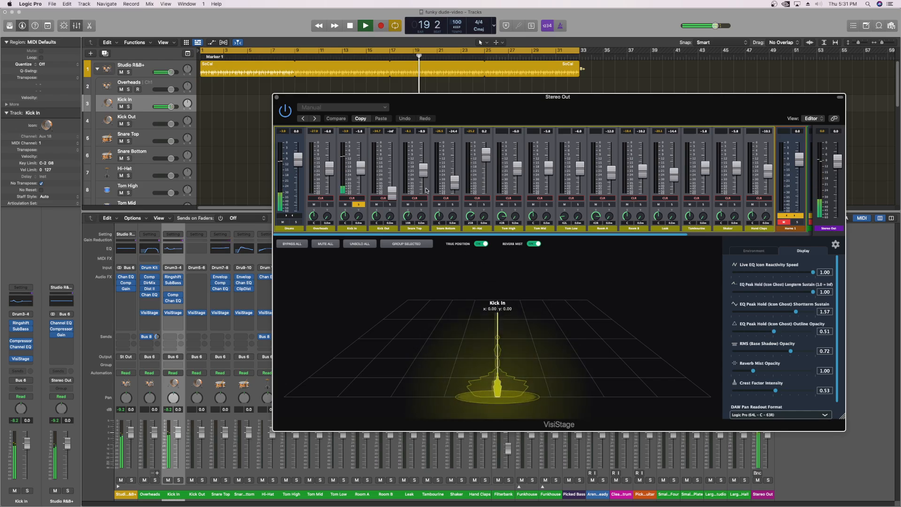
# Reopen Kick In's Channel EQ and move the 940 Hz peak band to 1750 Hz and +9.1 dB
pyautogui.click(21, 347)
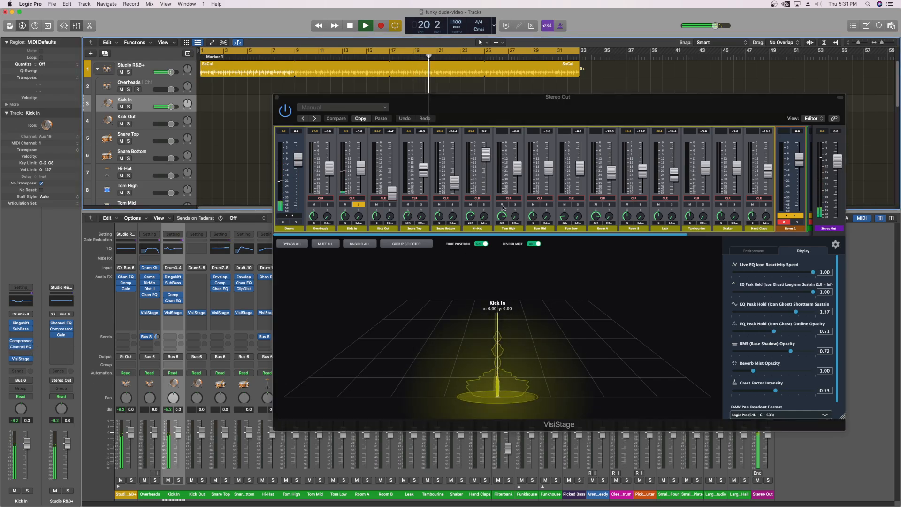
pyautogui.click(27, 347)
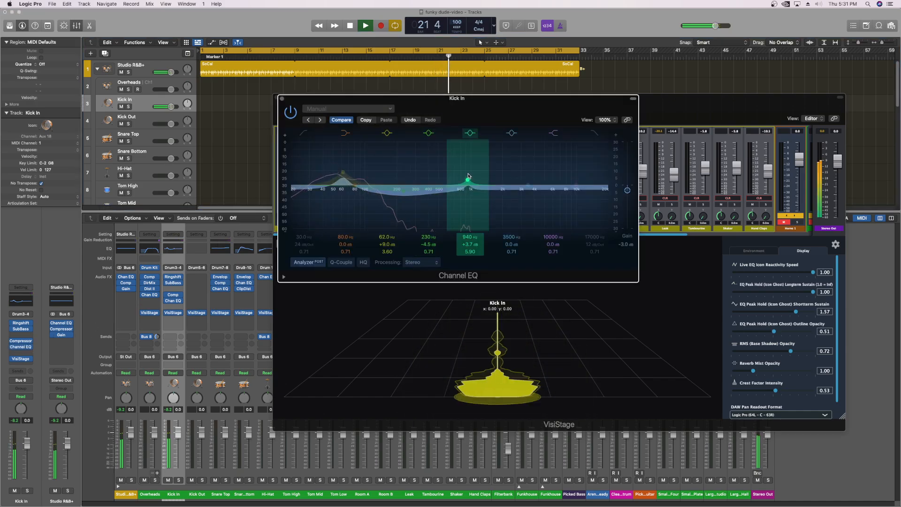
pyautogui.moveTo(468, 177); pyautogui.dragTo(497, 172)
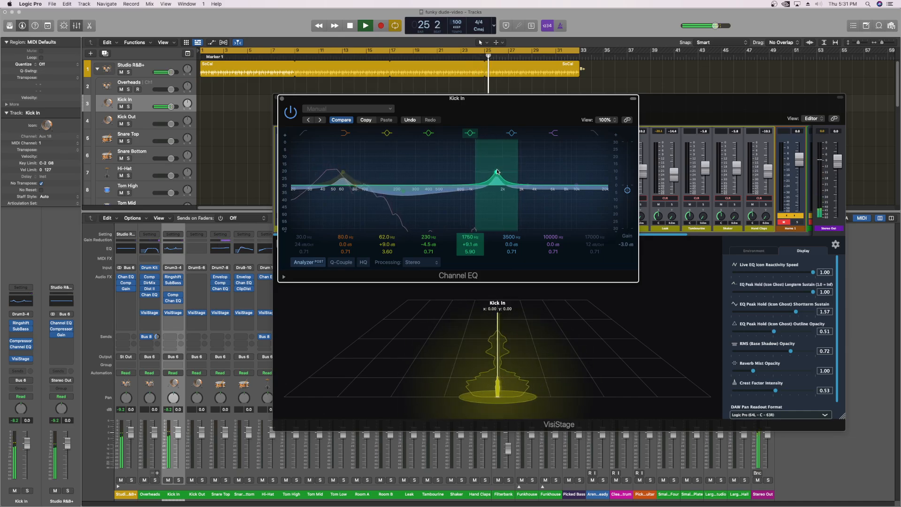
# Enable the EQ's low cut band, shape it to about 44 Hz with a raised Q, and close the EQ window
pyautogui.click(306, 134)
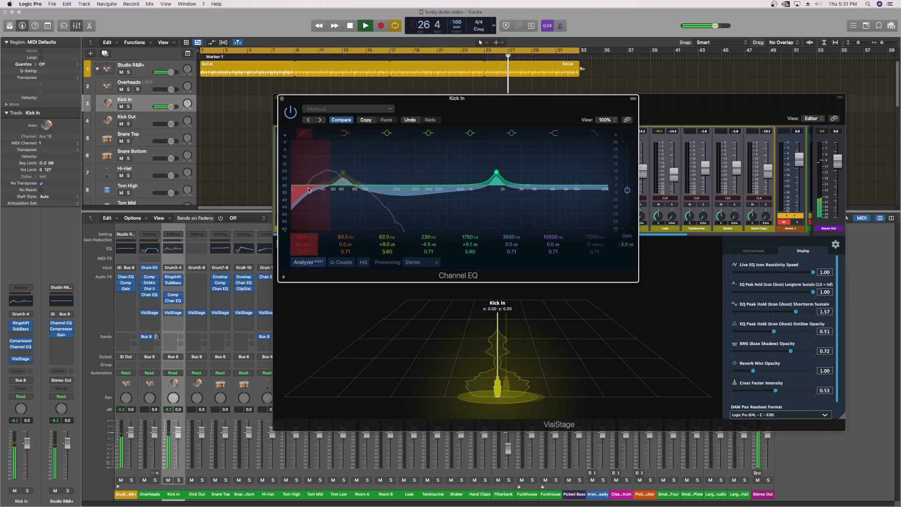
pyautogui.moveTo(309, 190); pyautogui.dragTo(327, 176)
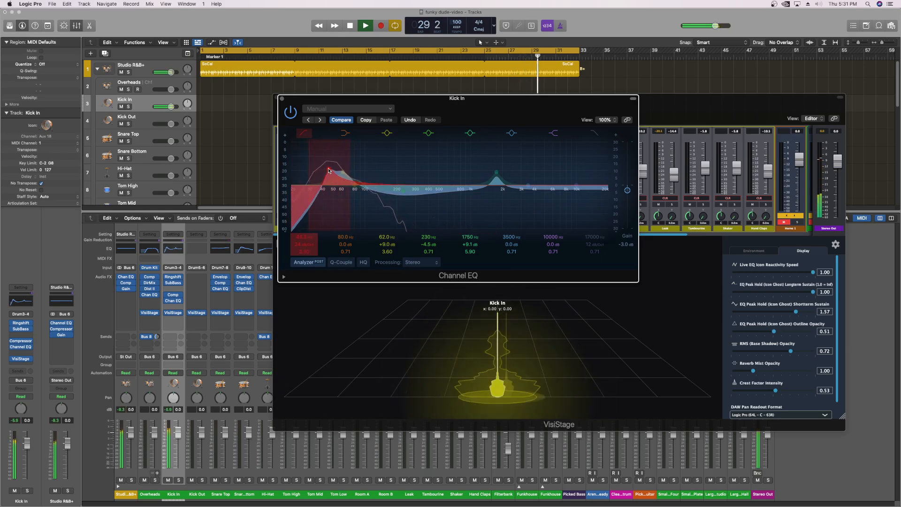
pyautogui.moveTo(329, 170); pyautogui.dragTo(327, 173)
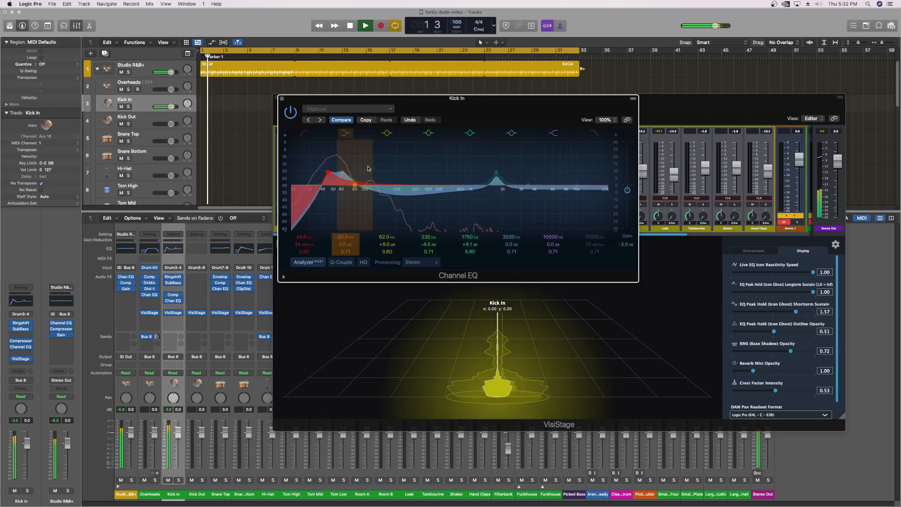
pyautogui.click(282, 99)
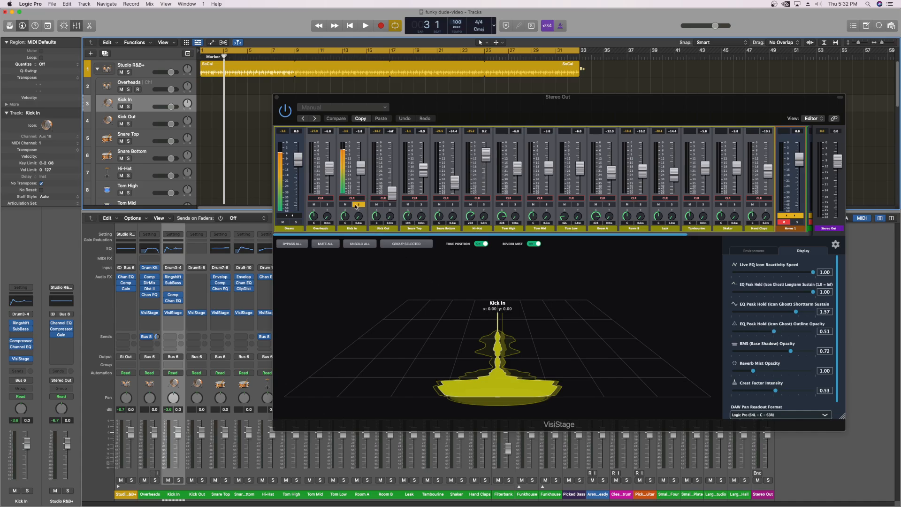
# Play the mix without the Kick In solo, widen Snare Top's icon to raise its level to -6.2 dB, and deselect it
pyautogui.press('space')
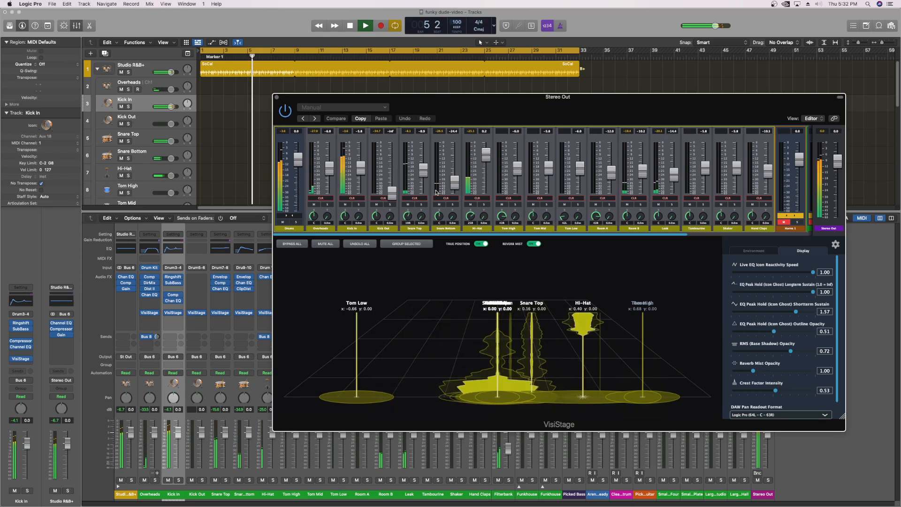
pyautogui.click(550, 323)
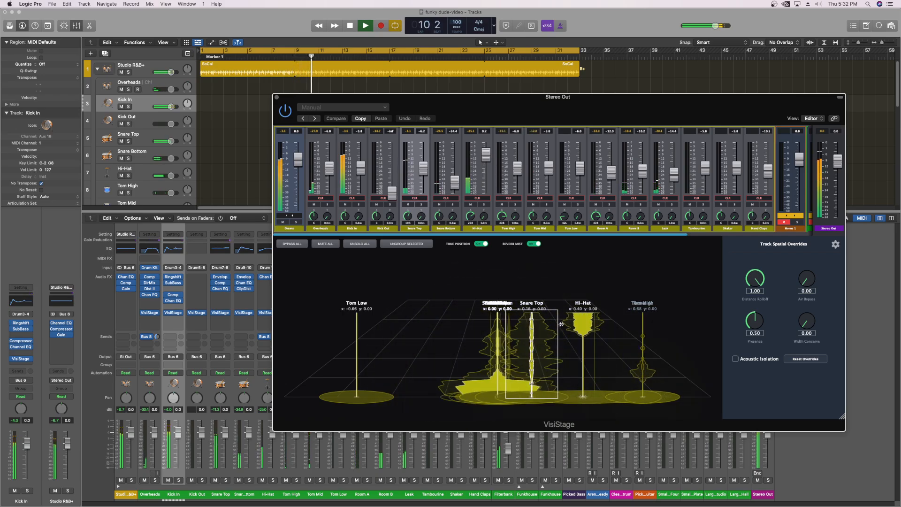
pyautogui.click(566, 262)
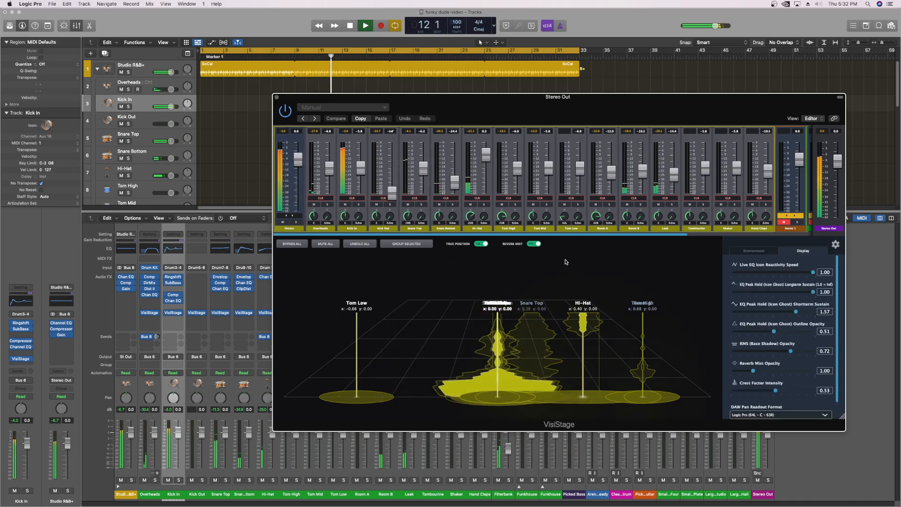
# Collapse the Drums group, unmute Picked Bass and move its icon on stage to x -0.17, y 0.00
pyautogui.click(290, 216)
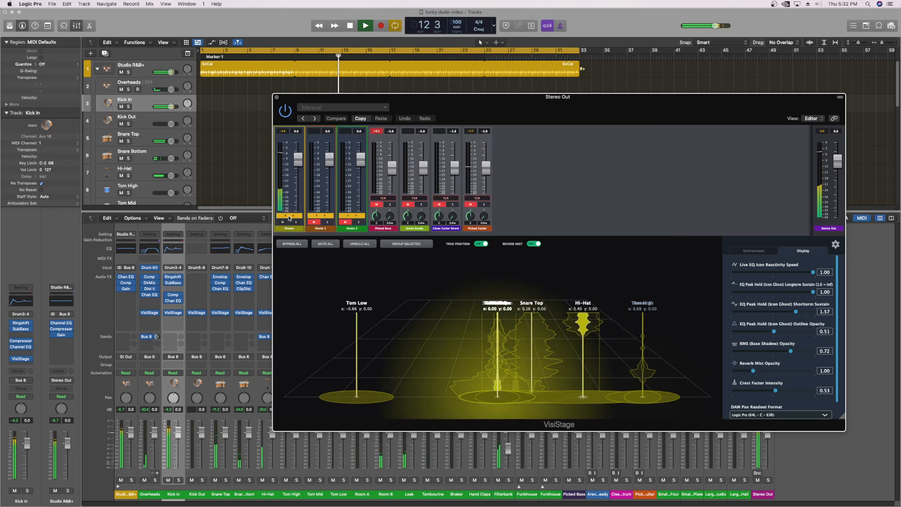
pyautogui.click(377, 206)
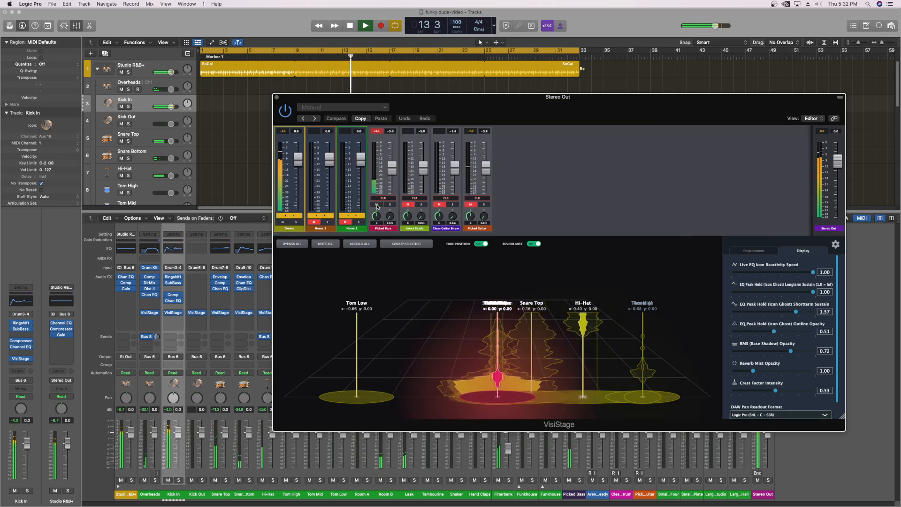
pyautogui.click(498, 353)
pyautogui.moveTo(498, 353); pyautogui.dragTo(466, 353)
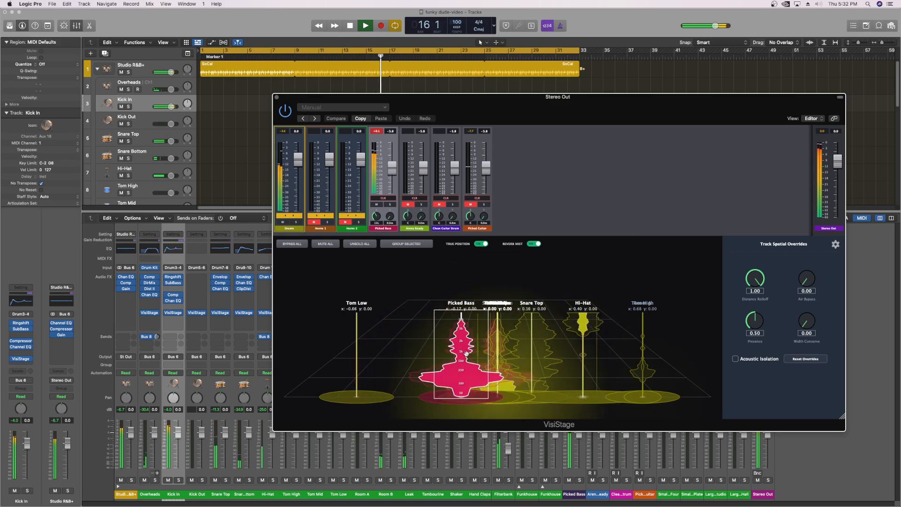
pyautogui.press('space')
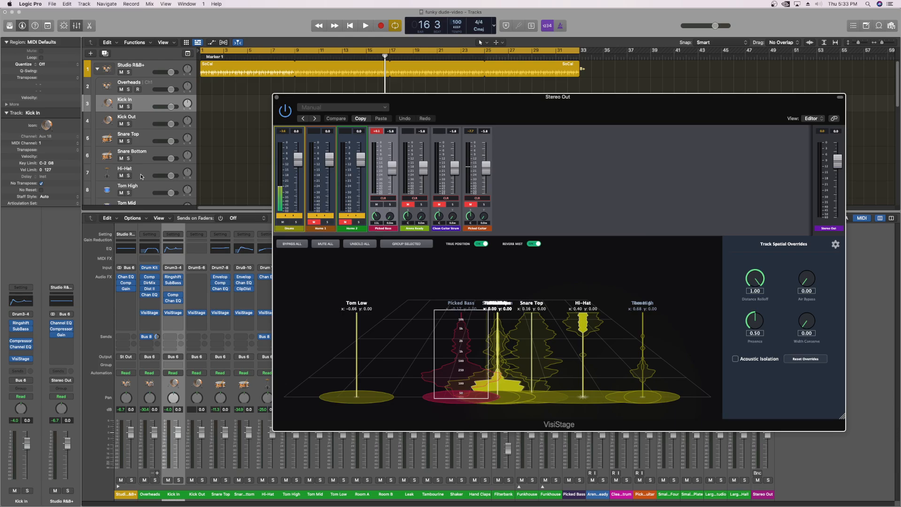
# Collapse the Studio R&B+ track stack, open Picked Bass's Channel EQ, and play the song from the start
pyautogui.click(97, 70)
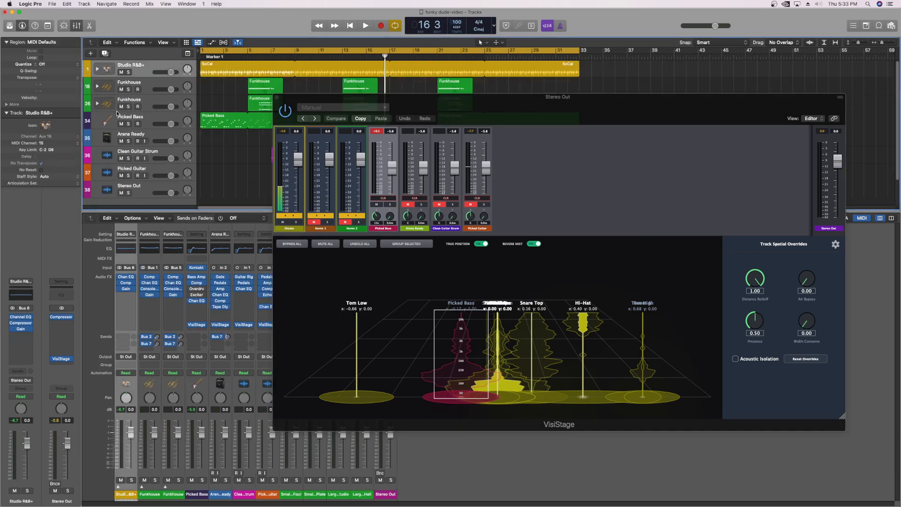
pyautogui.click(146, 172)
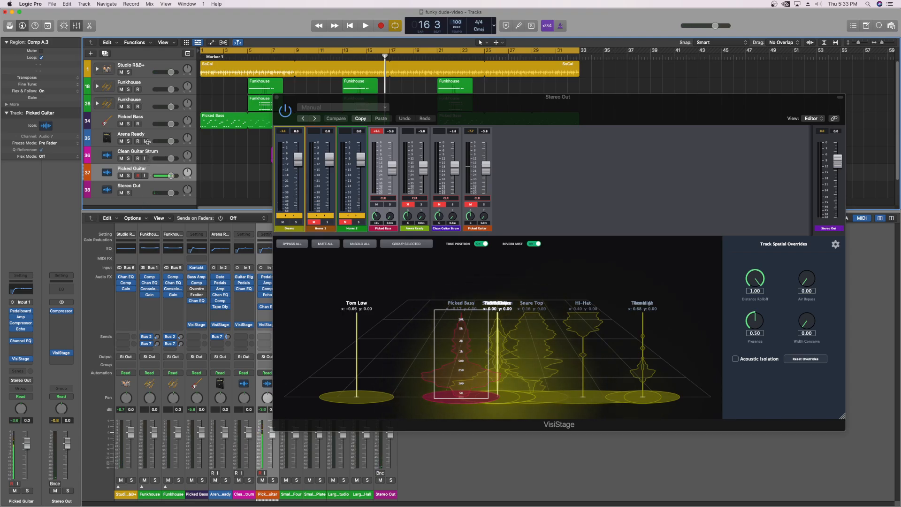
pyautogui.click(154, 119)
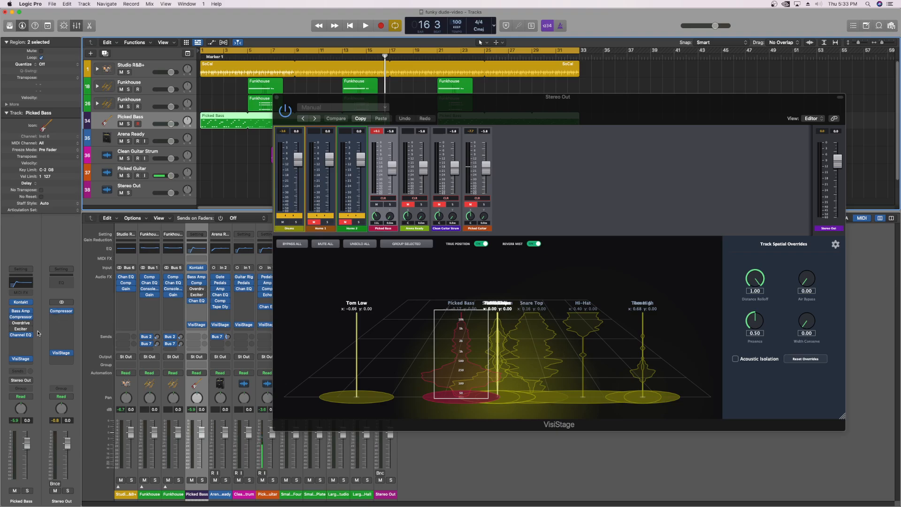
pyautogui.click(22, 336)
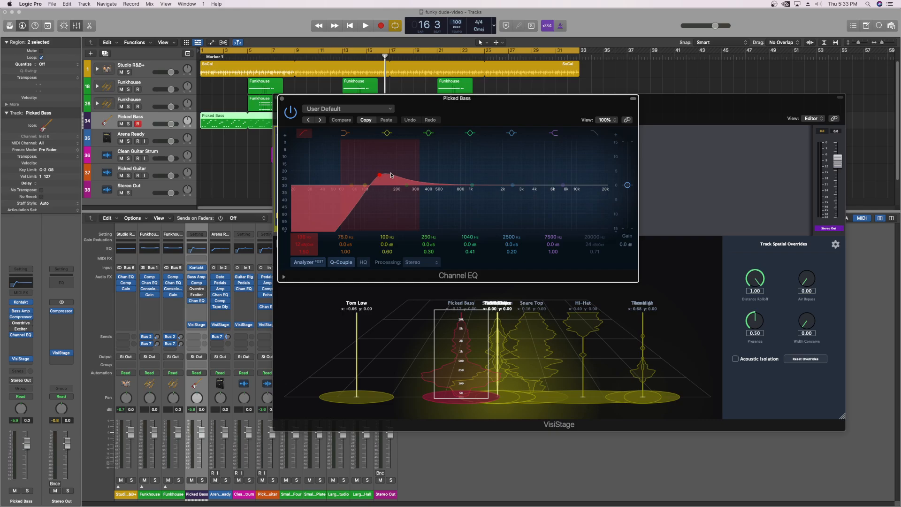
pyautogui.press('Return')
pyautogui.press('space')
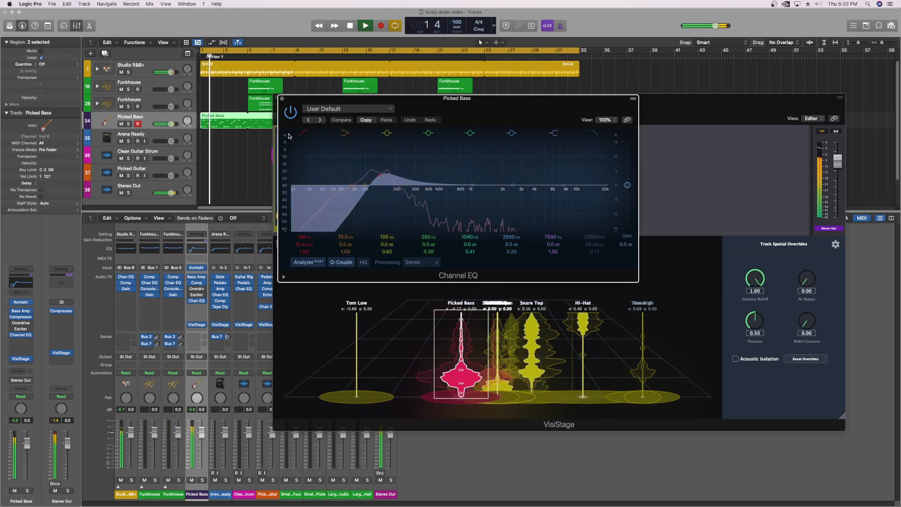
# Toggle the bass EQ's low cut band off and on to compare, and adjust it to about 128 Hz with a raised Q
pyautogui.click(305, 134)
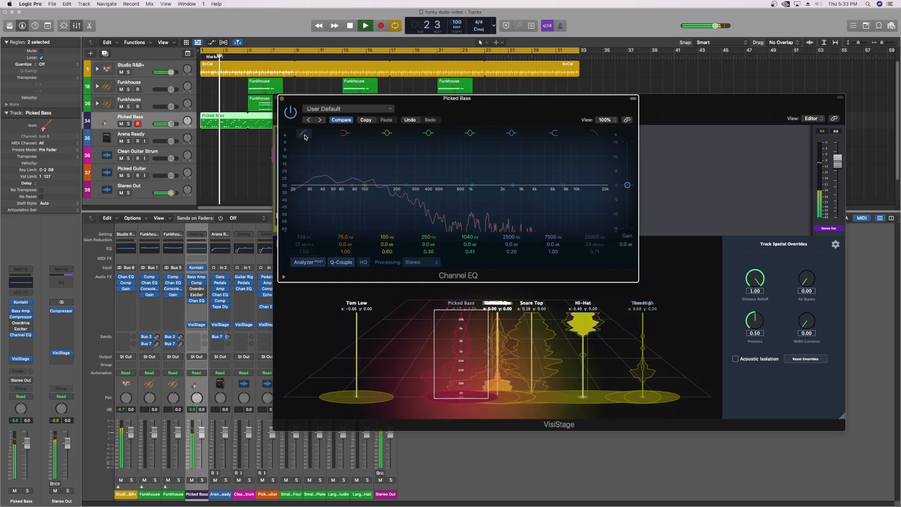
pyautogui.click(306, 135)
pyautogui.click(306, 135)
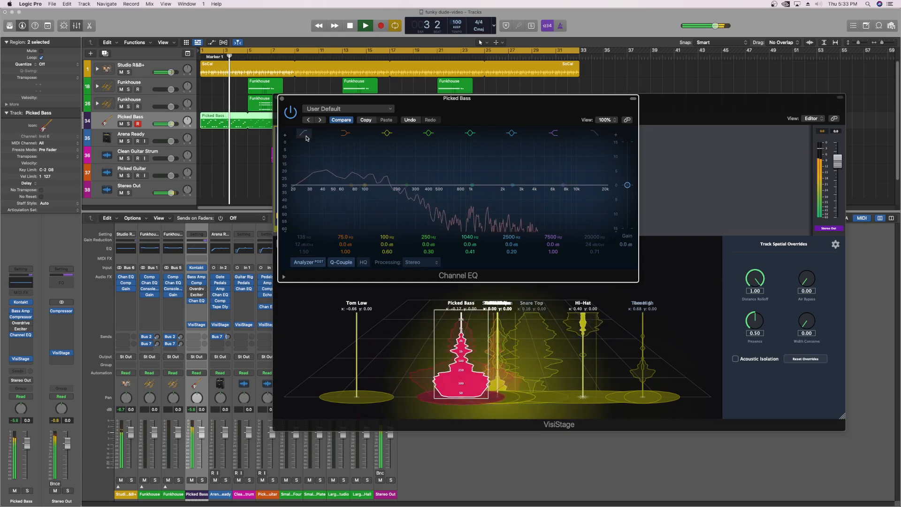
pyautogui.click(306, 135)
pyautogui.moveTo(375, 178)
pyautogui.mouseDown()
pyautogui.moveTo(351, 174)
pyautogui.moveTo(379, 170)
pyautogui.mouseUp()
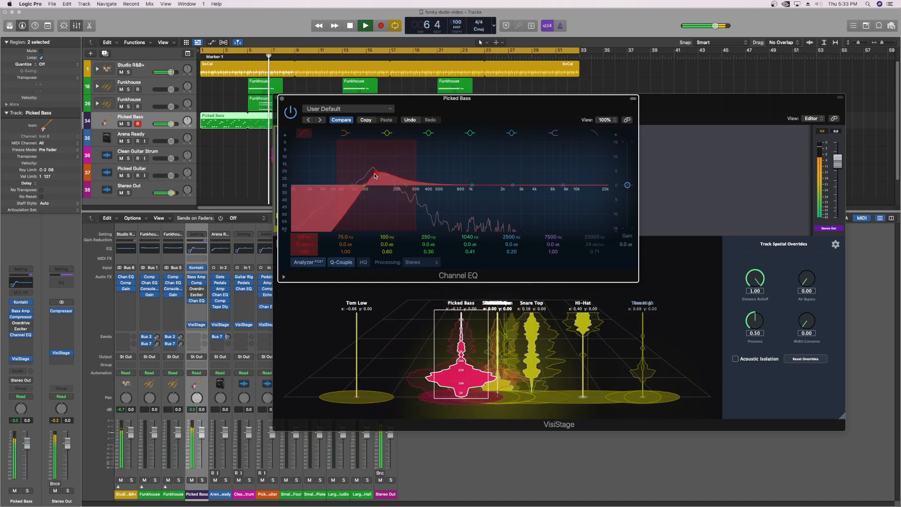
# Shape the bass EQ's 2500 Hz band to 2100 Hz, +2.4 dB and Q 2.00, and close the EQ window
pyautogui.click(513, 186)
pyautogui.moveTo(513, 187); pyautogui.dragTo(513, 180)
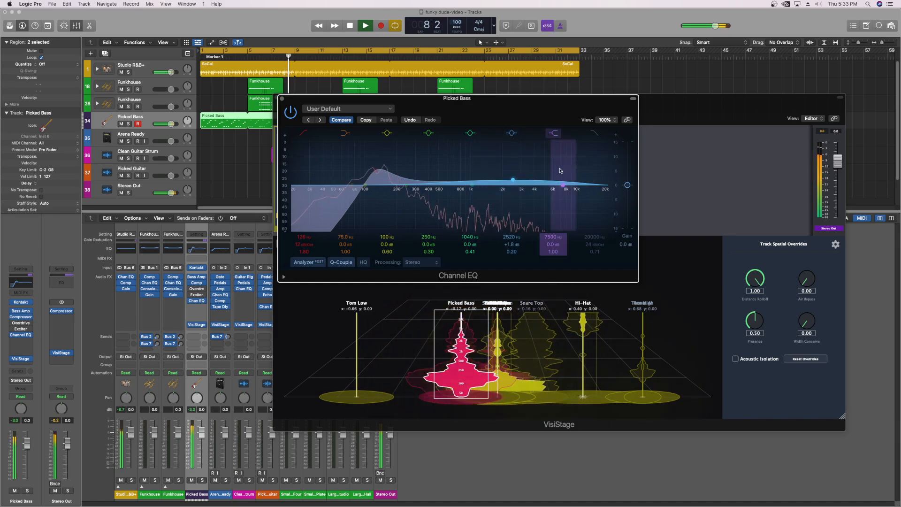
pyautogui.moveTo(557, 172); pyautogui.dragTo(506, 179)
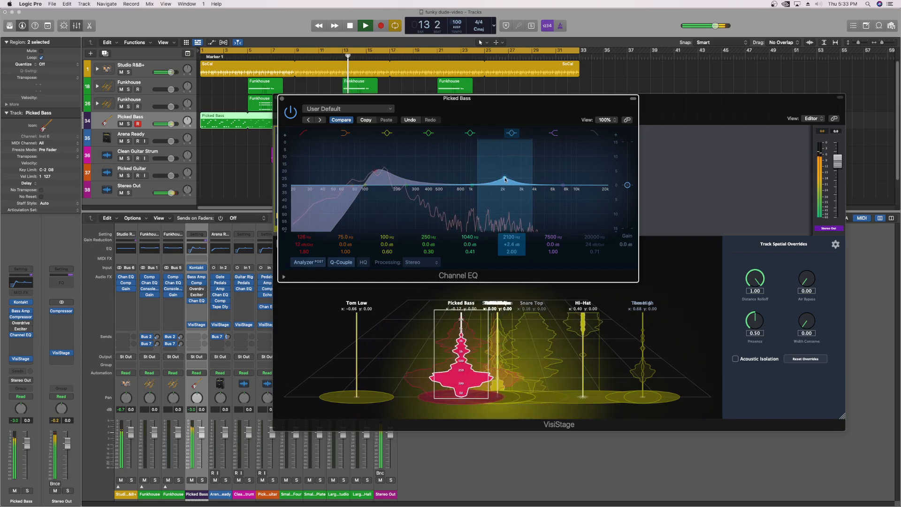
pyautogui.click(283, 99)
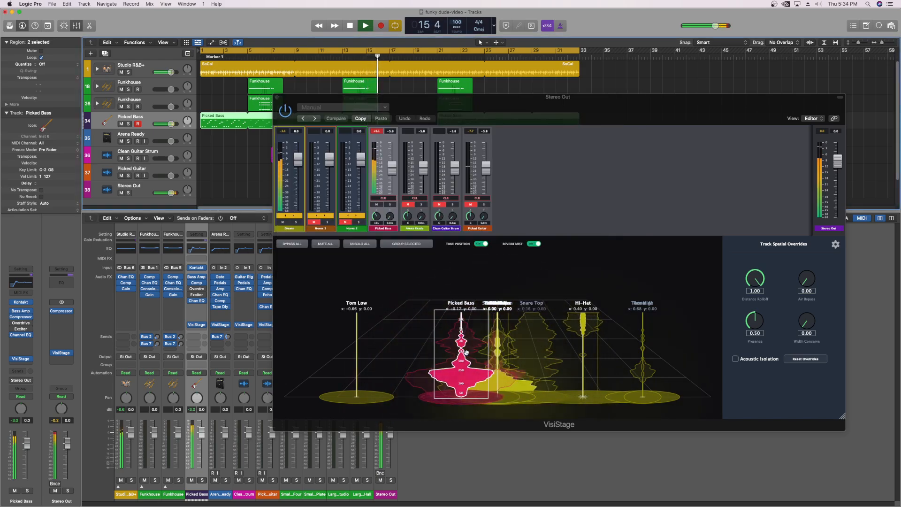
pyautogui.press('space')
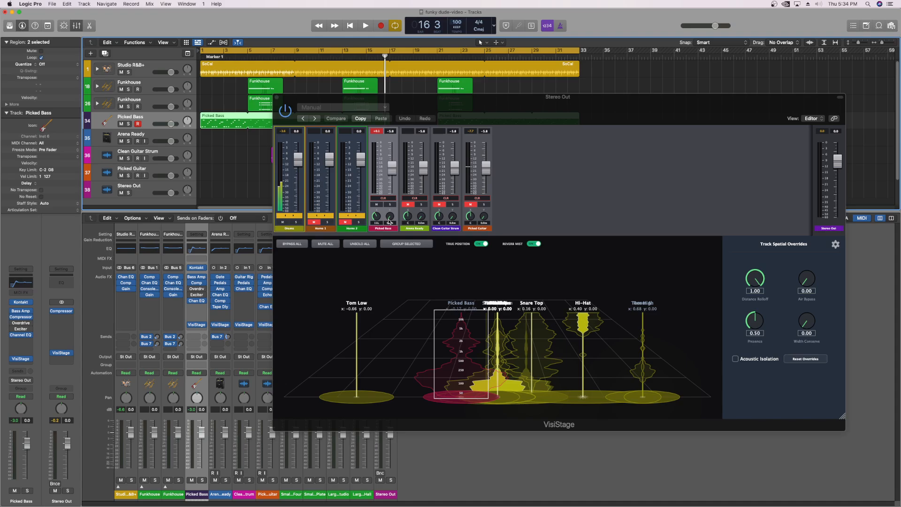
# Deselect Picked Bass, show the Environment settings, and unmute and select the Horns 1 group
pyautogui.click(567, 270)
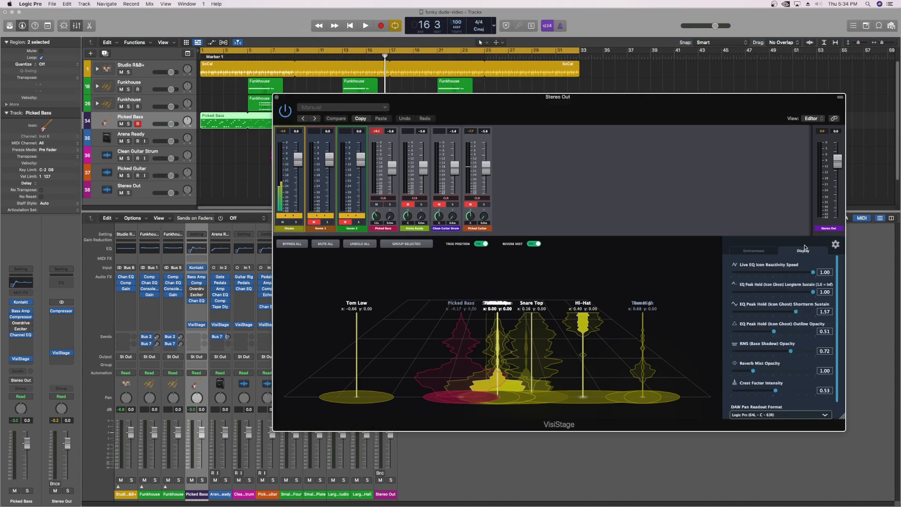
pyautogui.click(760, 252)
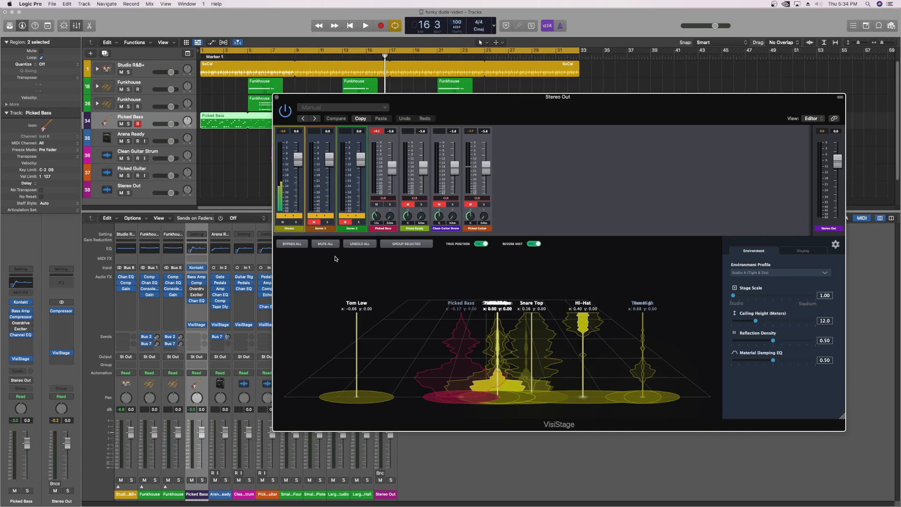
pyautogui.click(315, 223)
pyautogui.click(321, 198)
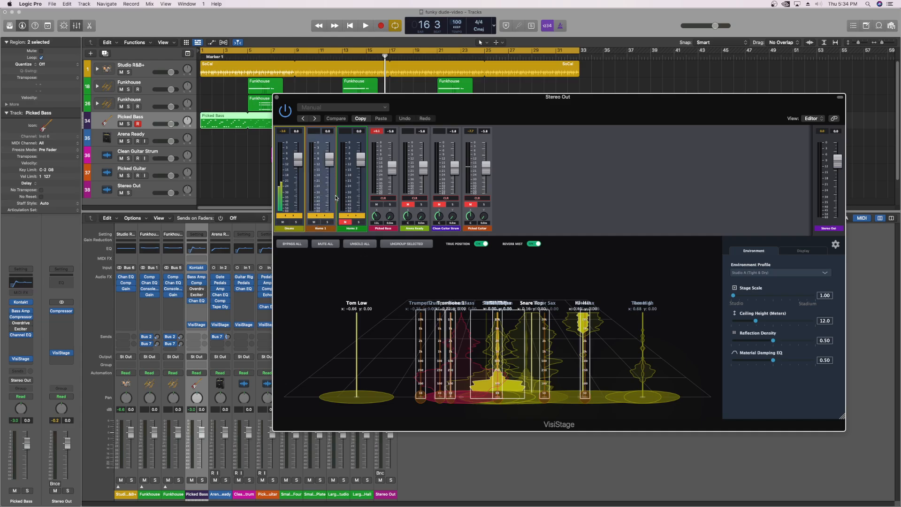
# Move the VisiStage window clear of the timeline, set the cycle range to bars 21–24, and move the window back up
pyautogui.moveTo(412, 101); pyautogui.dragTo(412, 191)
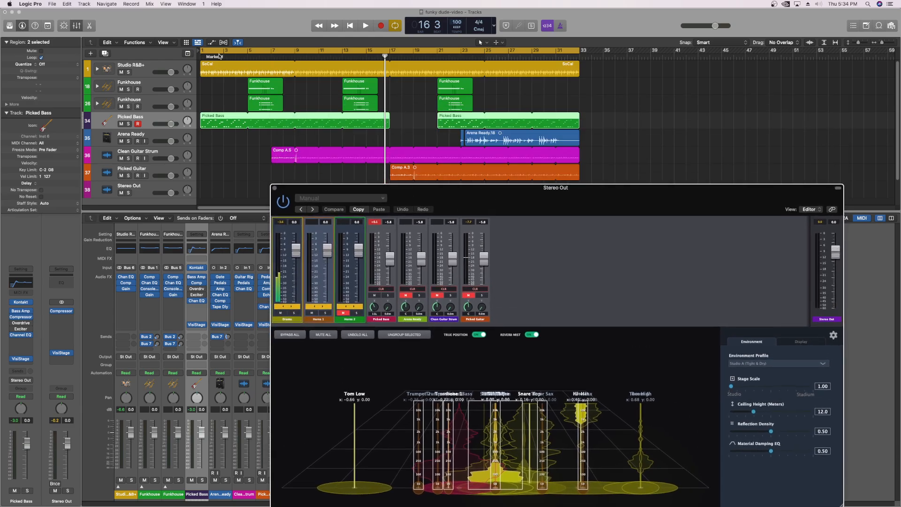
pyautogui.click(202, 51)
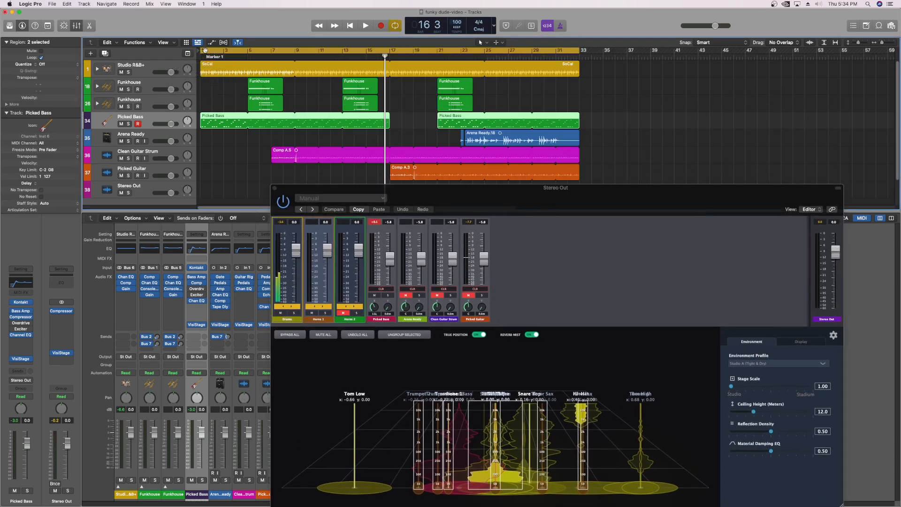
pyautogui.moveTo(200, 51); pyautogui.dragTo(343, 51)
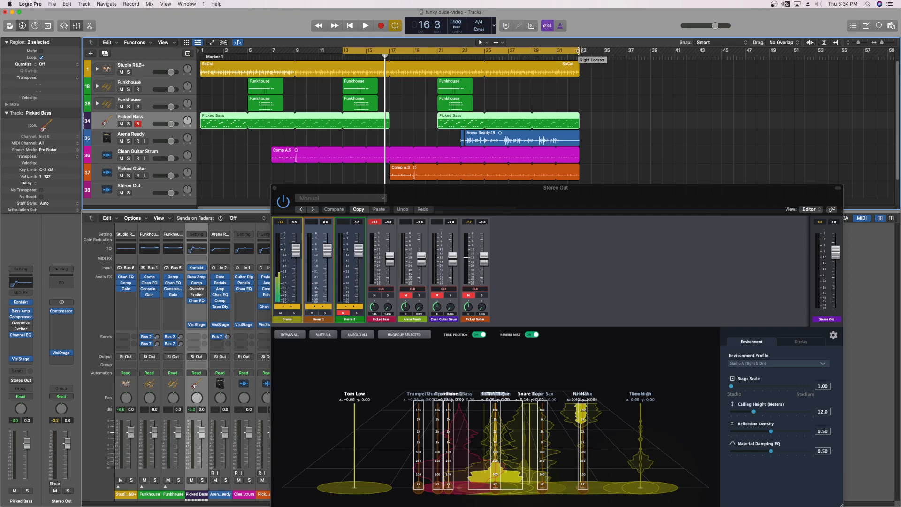
pyautogui.moveTo(580, 51); pyautogui.dragTo(450, 51)
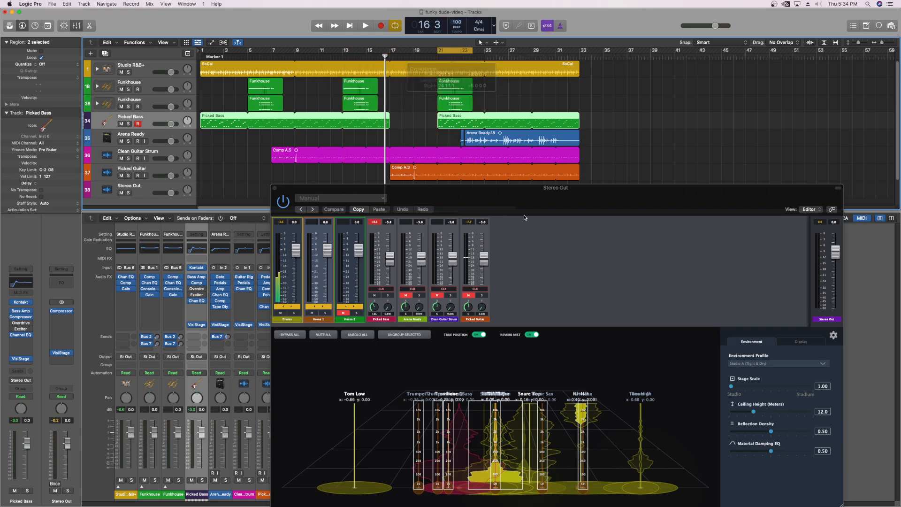
pyautogui.moveTo(498, 199); pyautogui.dragTo(427, 103)
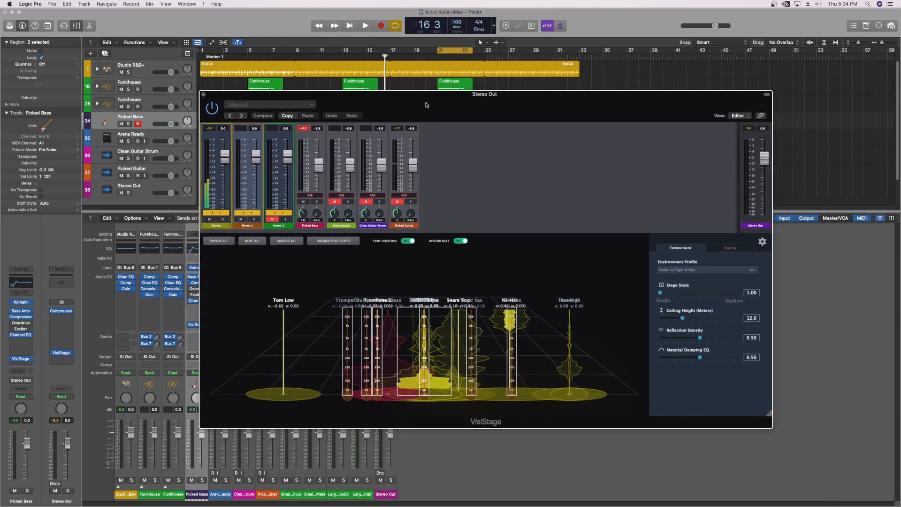
# Play the cycled section, move the Horns 1 group to the rear right of the stage, and deselect it
pyautogui.press('space')
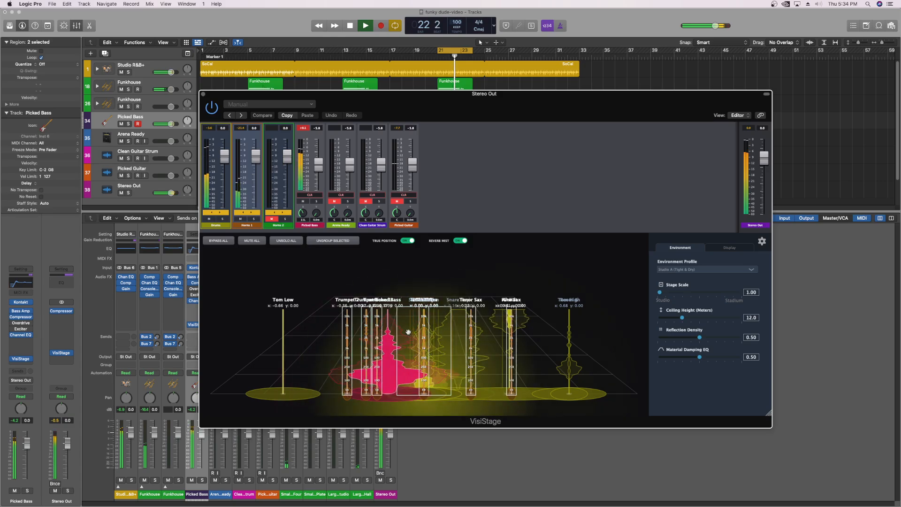
pyautogui.click(346, 348)
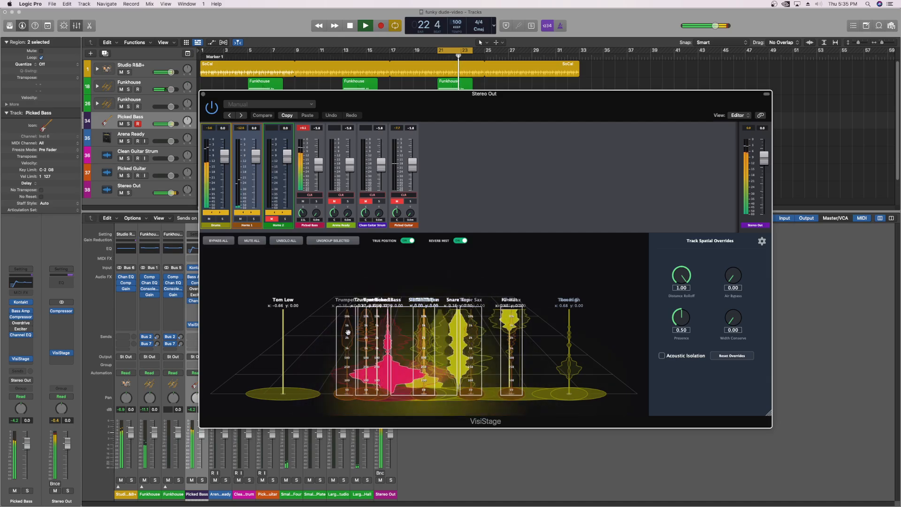
pyautogui.moveTo(360, 329); pyautogui.dragTo(554, 280)
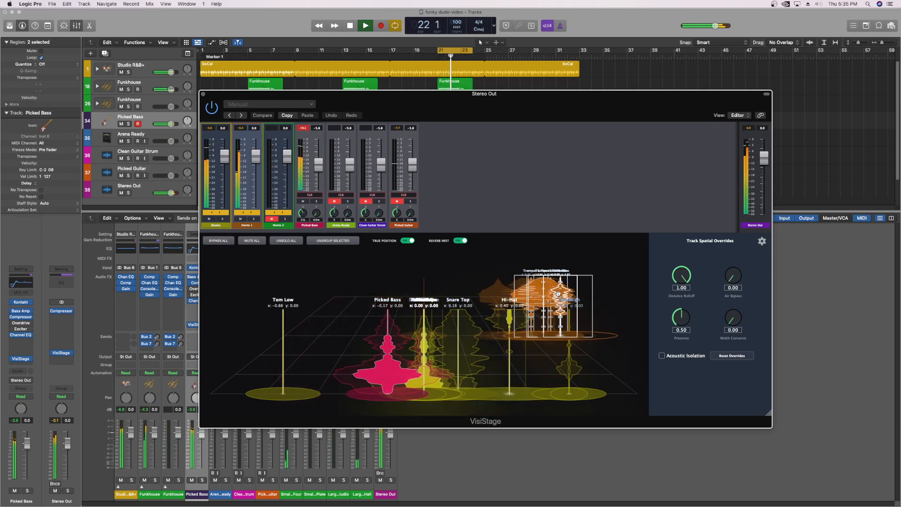
pyautogui.click(605, 277)
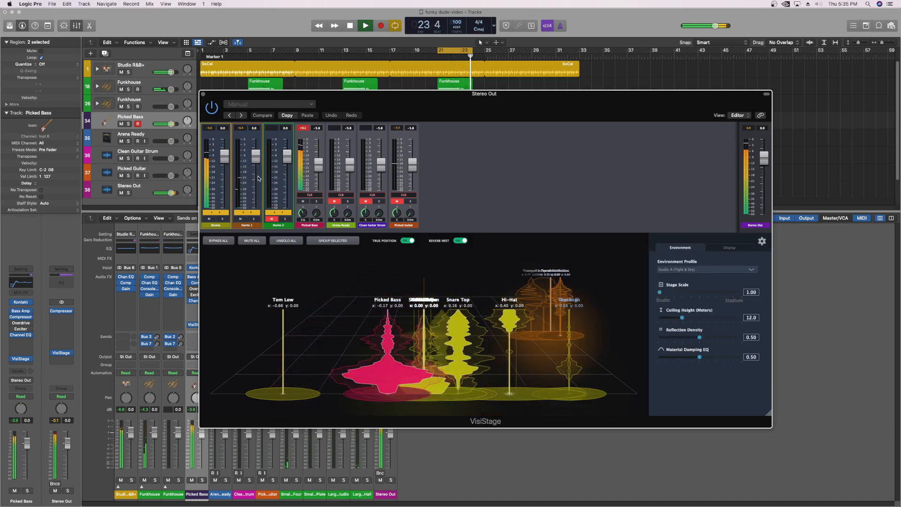
# Select and unmute the Horns 2 group, move it to the rear left of the stage, and narrow its icons
pyautogui.click(280, 187)
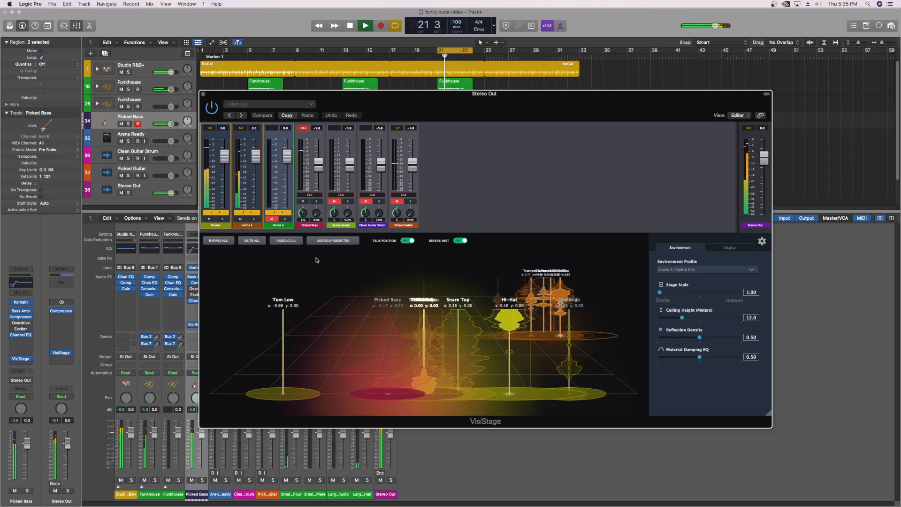
pyautogui.click(429, 334)
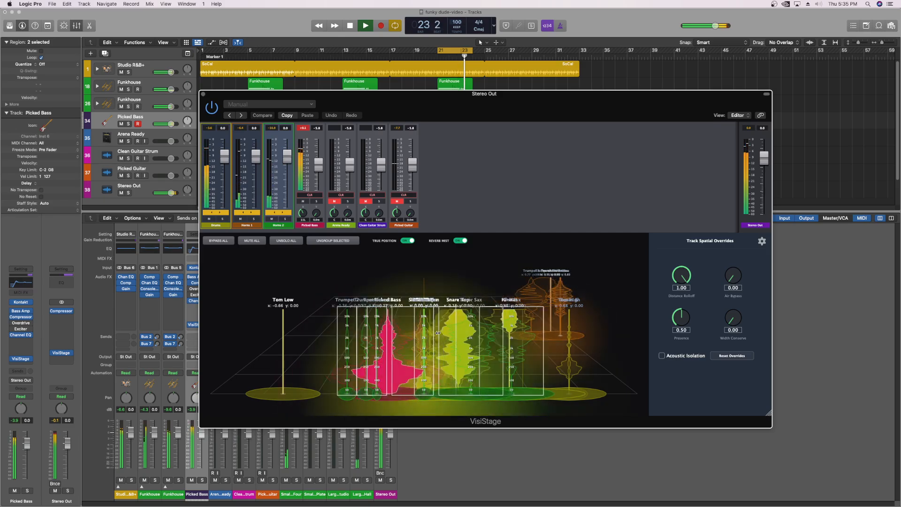
pyautogui.moveTo(417, 317); pyautogui.dragTo(181, 288)
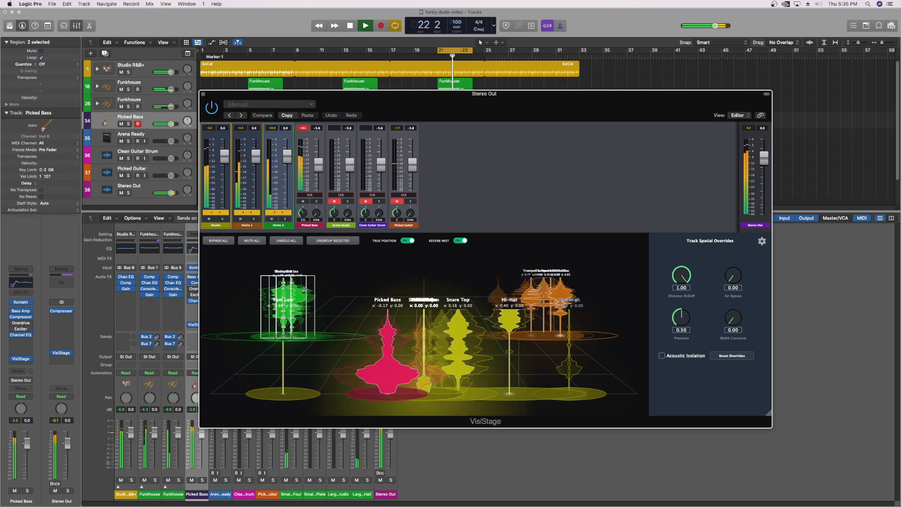
pyautogui.moveTo(315, 291); pyautogui.dragTo(308, 292)
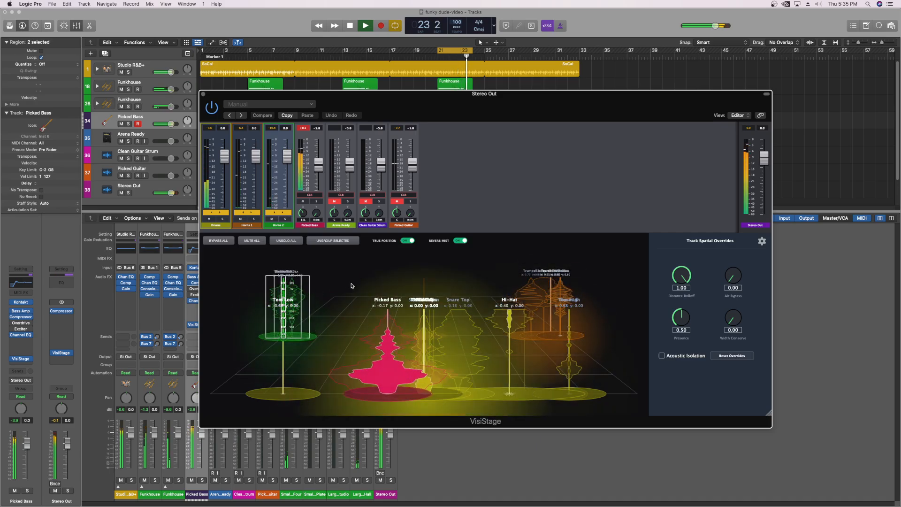
pyautogui.press('space')
# Expand the Horns 1 group into its individual channels, solo the group, and play the cycled section
pyautogui.click(247, 213)
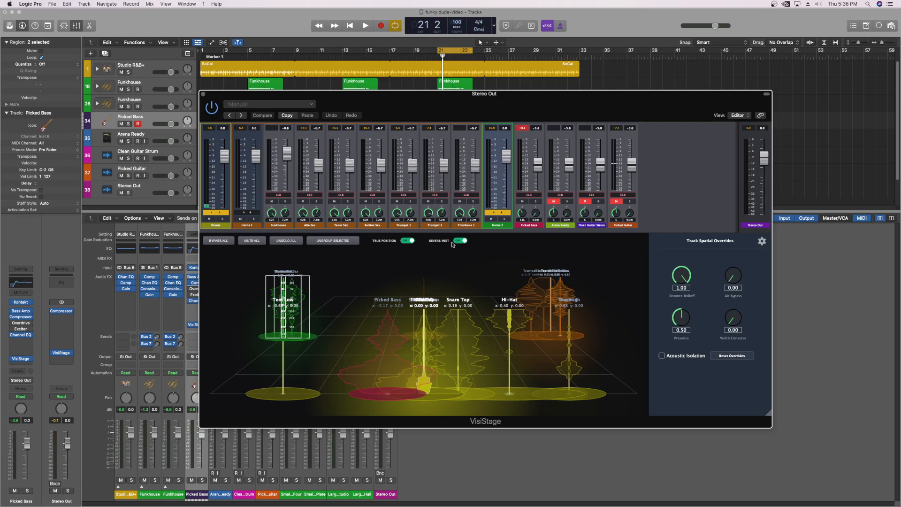
pyautogui.click(255, 220)
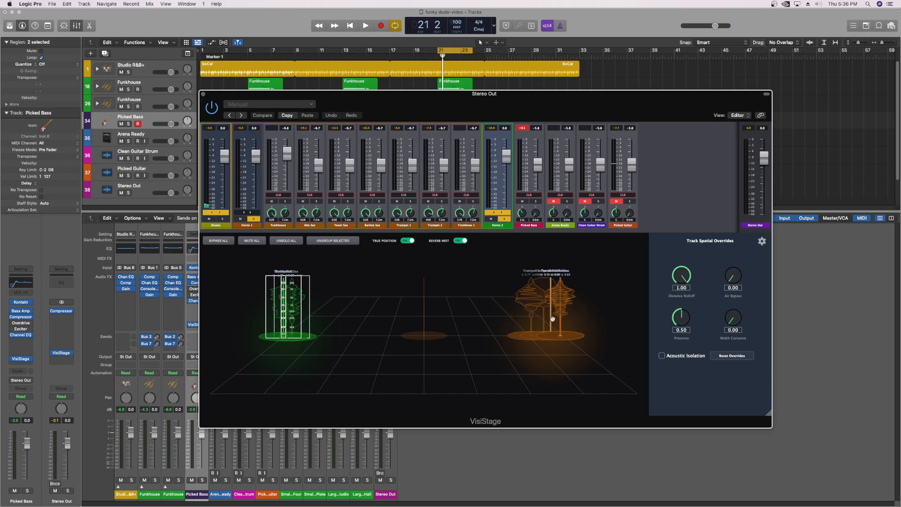
pyautogui.press('space')
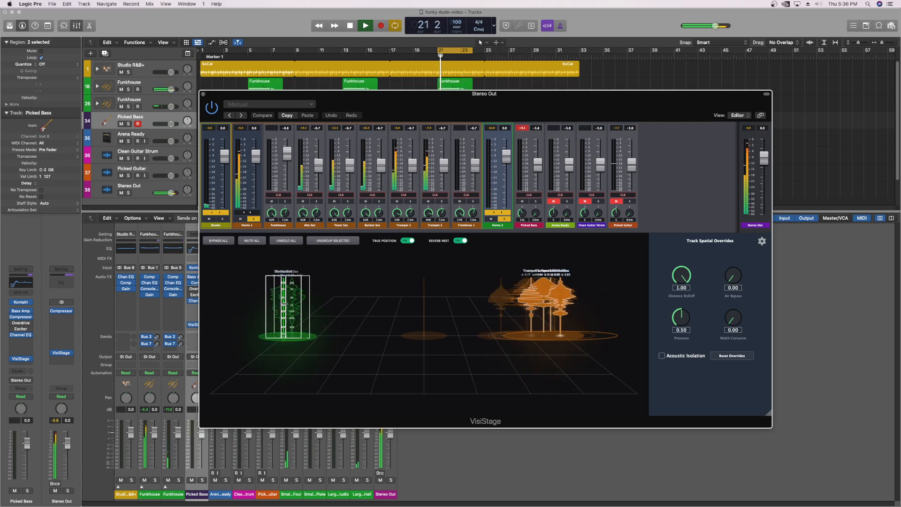
# Shift the Horns 2 group slightly inward at the rear left of the stage
pyautogui.moveTo(297, 303); pyautogui.dragTo(325, 301)
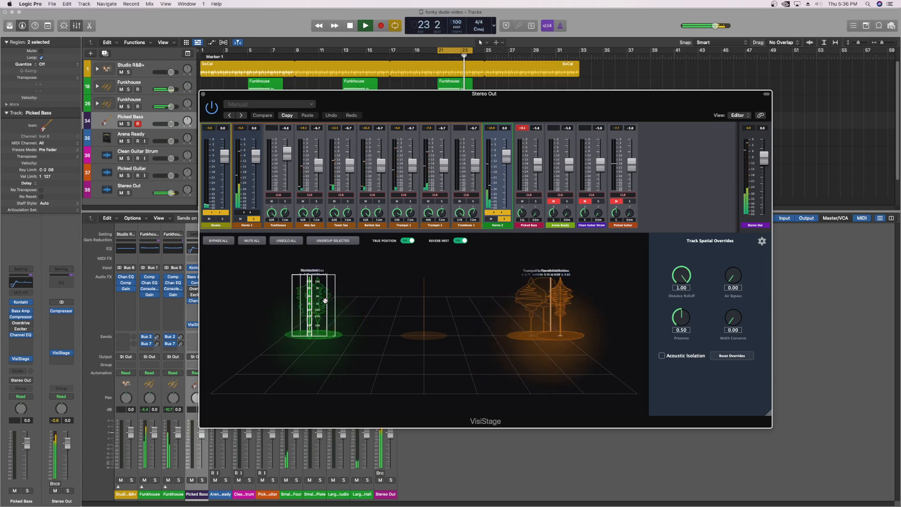
pyautogui.moveTo(325, 301); pyautogui.dragTo(320, 301)
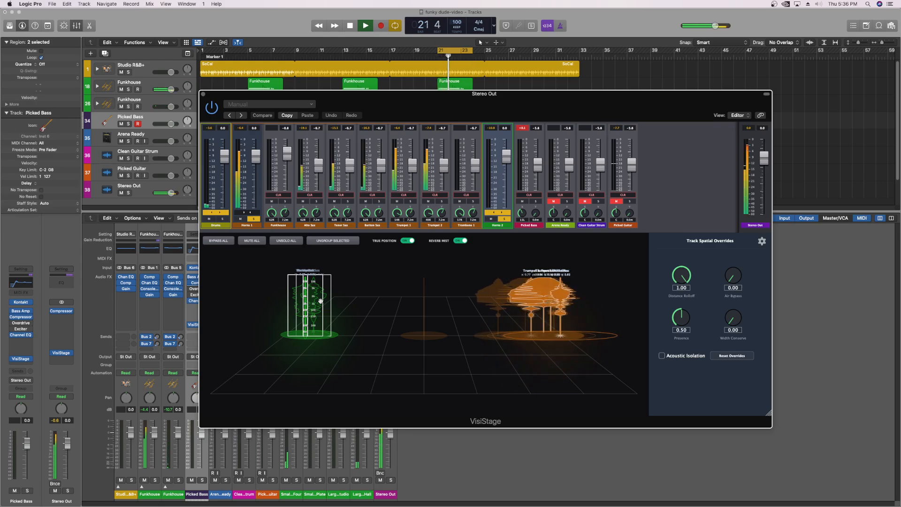
pyautogui.moveTo(321, 301); pyautogui.dragTo(319, 302)
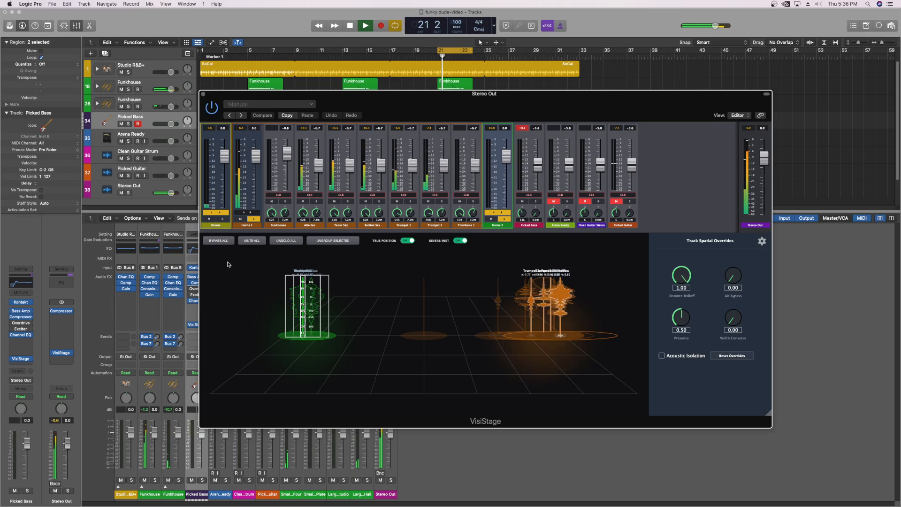
# Clear all solos and collapse the expanded Horns 1 group
pyautogui.click(294, 241)
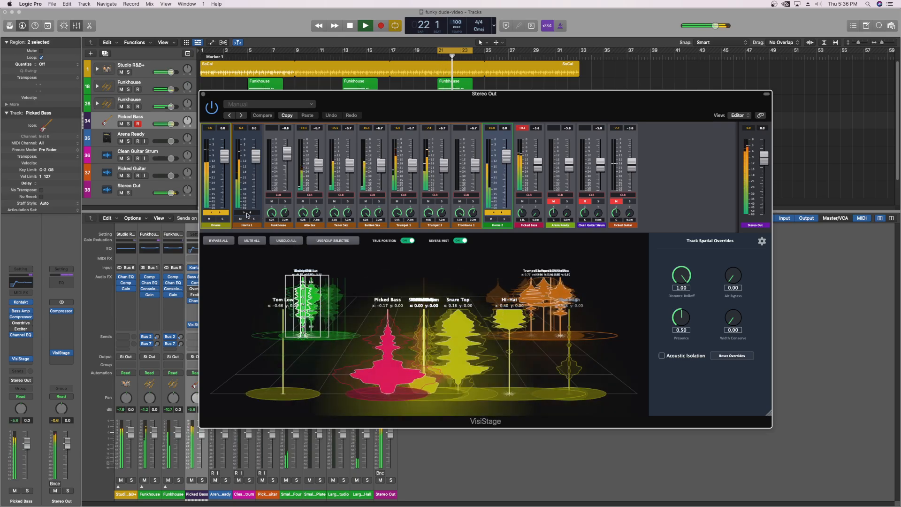
pyautogui.click(290, 219)
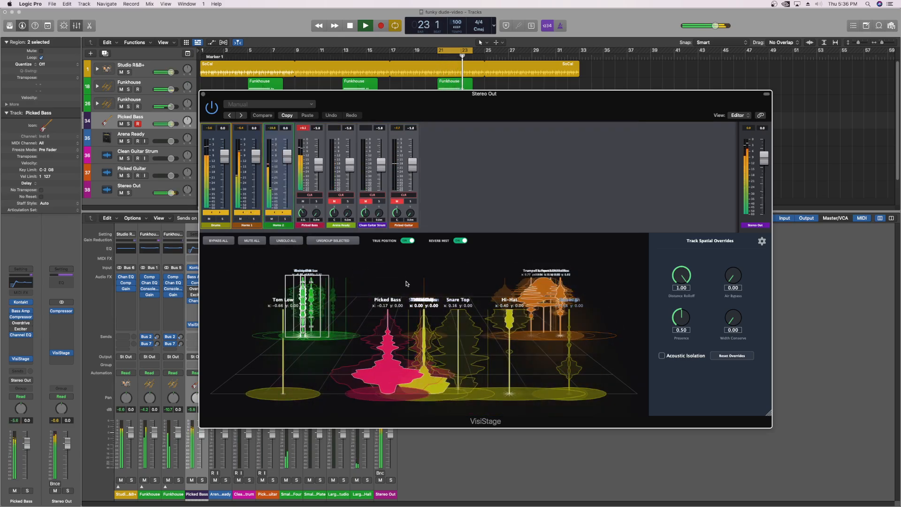
# Unmute Clean Guitar Strum and try it at the centre left and rear of the stage, ending at the front centre
pyautogui.click(367, 202)
pyautogui.moveTo(427, 339); pyautogui.dragTo(350, 298)
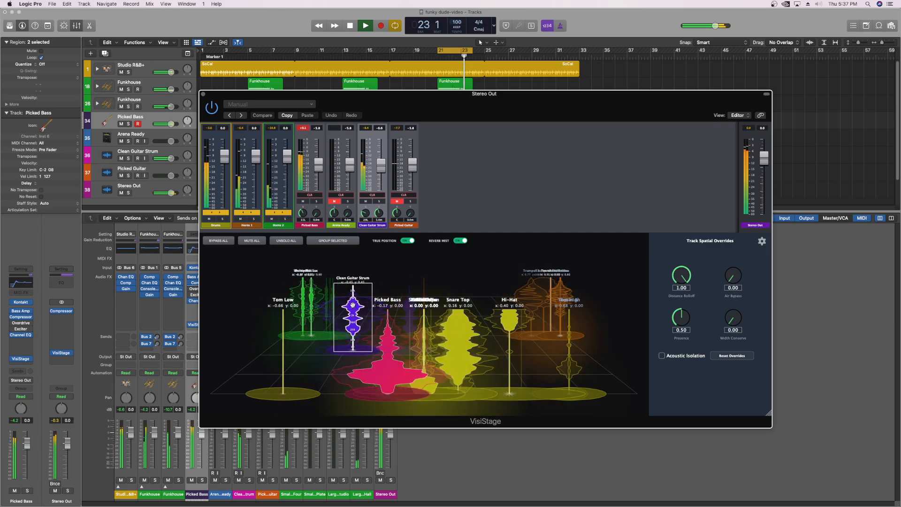
pyautogui.moveTo(353, 305); pyautogui.dragTo(361, 280)
pyautogui.moveTo(439, 236); pyautogui.dragTo(434, 402)
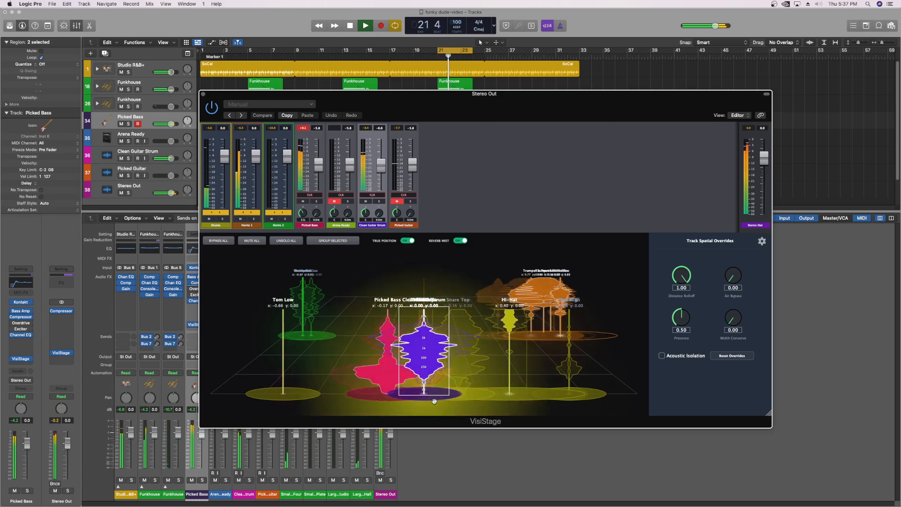
# Raise the level of Clean Guitar Strum and move it through the rear of the stage to a spot left of centre
pyautogui.moveTo(316, 366); pyautogui.dragTo(436, 391)
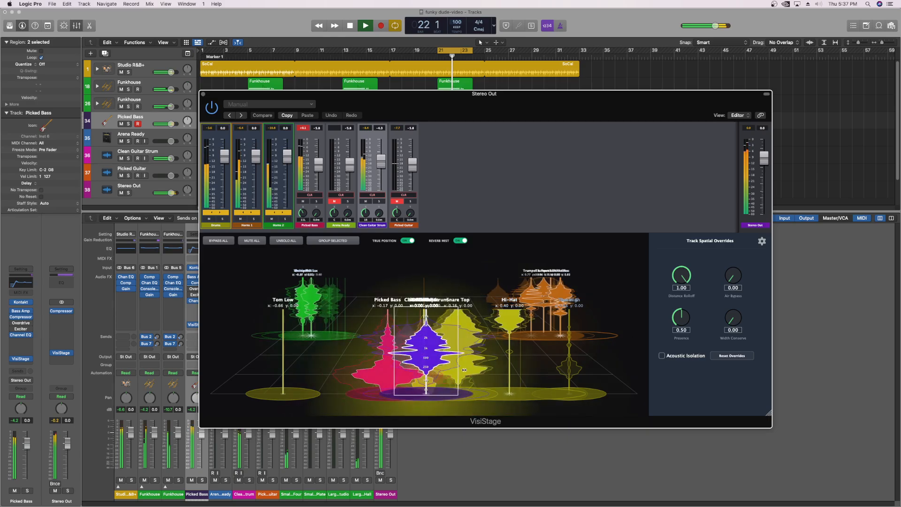
pyautogui.moveTo(422, 349); pyautogui.dragTo(347, 312)
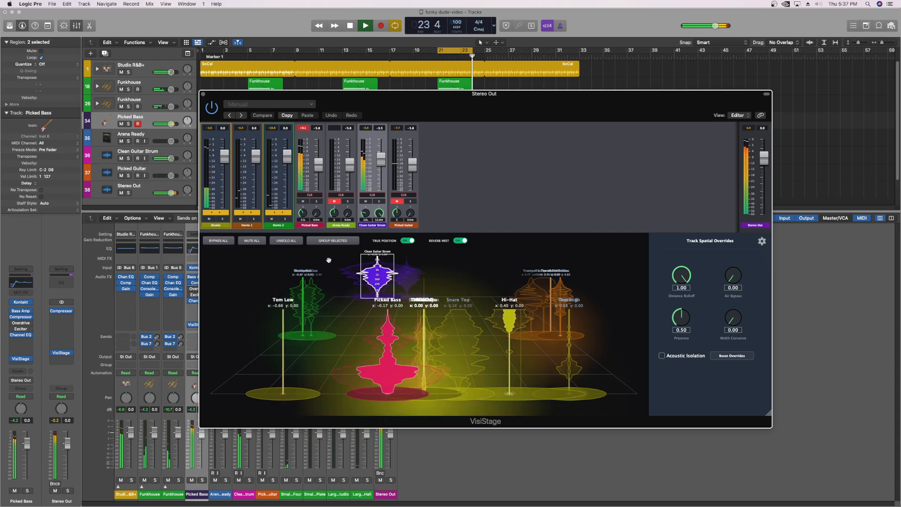
pyautogui.moveTo(328, 260); pyautogui.dragTo(243, 253)
pyautogui.moveTo(358, 242); pyautogui.dragTo(369, 312)
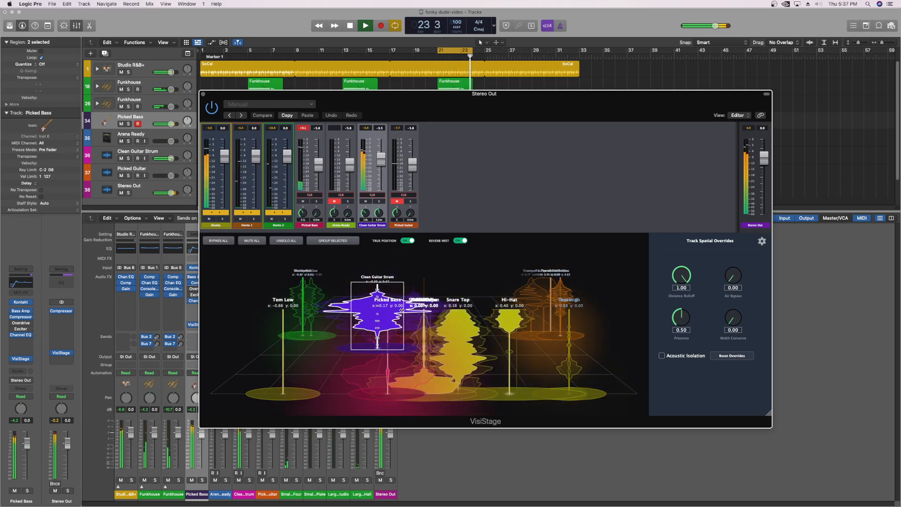
# Restart playback, narrow the Clean Guitar Strum icon and place it at about x -0.41, y 0.44, then stop
pyautogui.press('space')
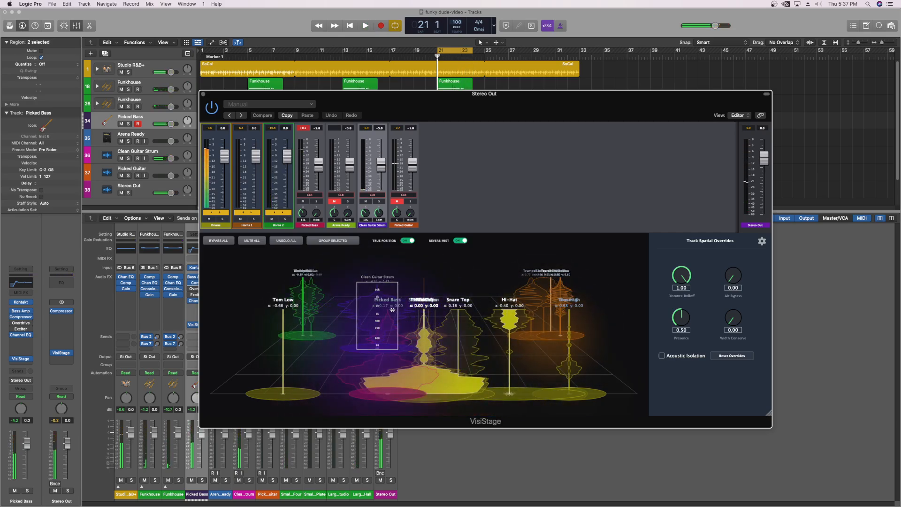
pyautogui.press('space')
pyautogui.moveTo(373, 309); pyautogui.dragTo(354, 311)
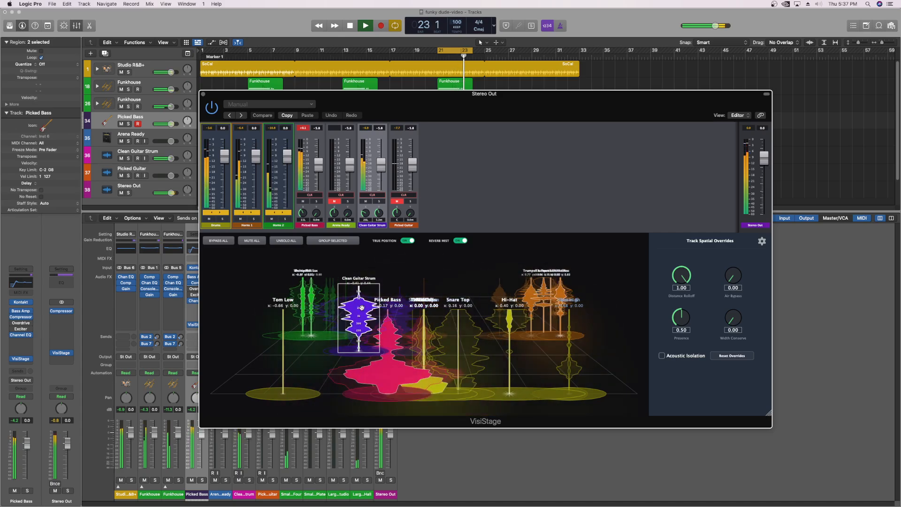
pyautogui.press('space')
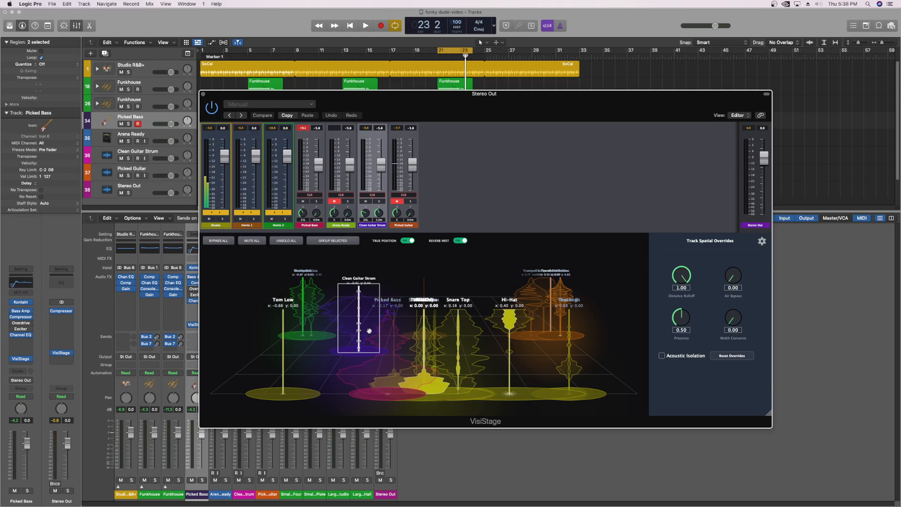
# Play the cycle, unmute Picked Guitar, and place it front right at about x 0.57, y 0.00 with its level near 0.7
pyautogui.press('space')
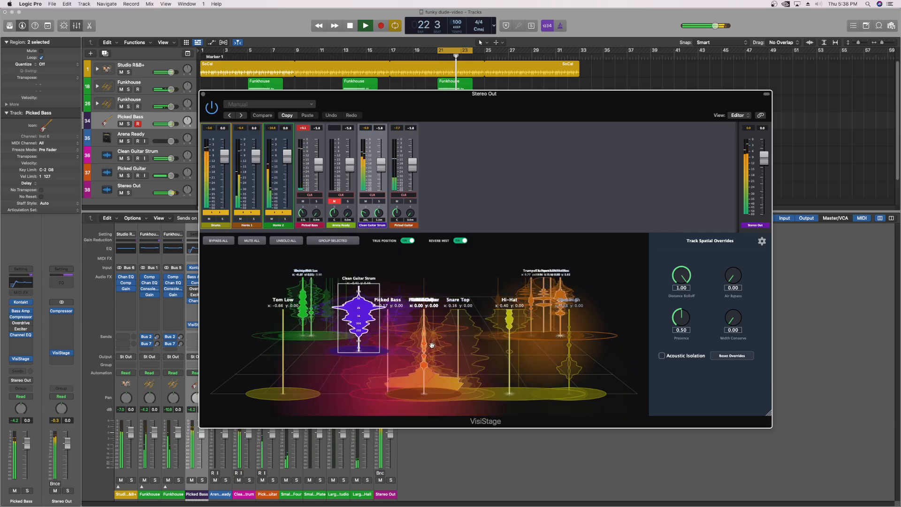
pyautogui.click(402, 194)
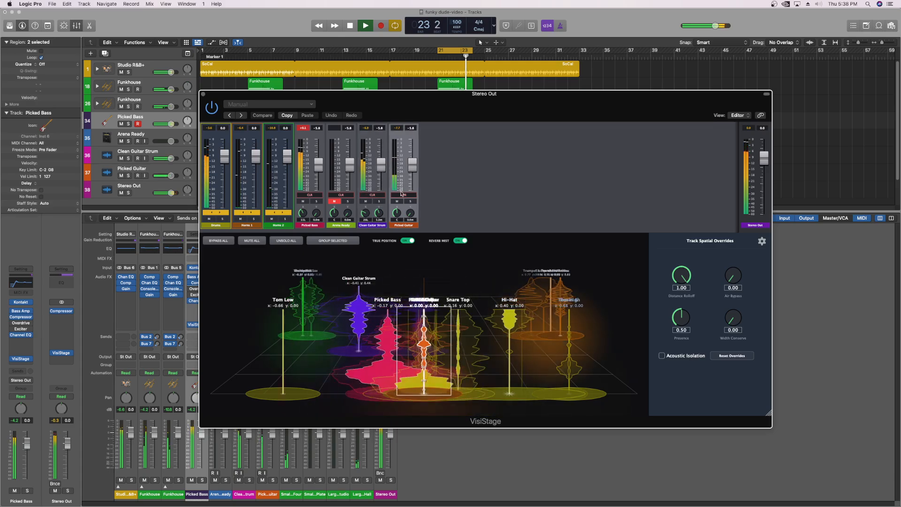
pyautogui.moveTo(426, 345); pyautogui.dragTo(651, 338)
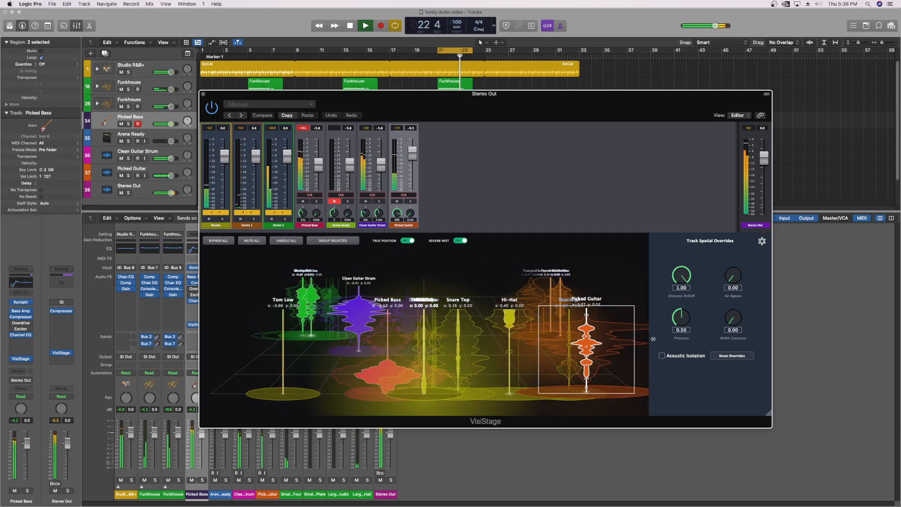
pyautogui.moveTo(584, 351)
pyautogui.mouseDown()
pyautogui.moveTo(546, 344)
pyautogui.moveTo(548, 352)
pyautogui.moveTo(595, 342)
pyautogui.mouseUp()
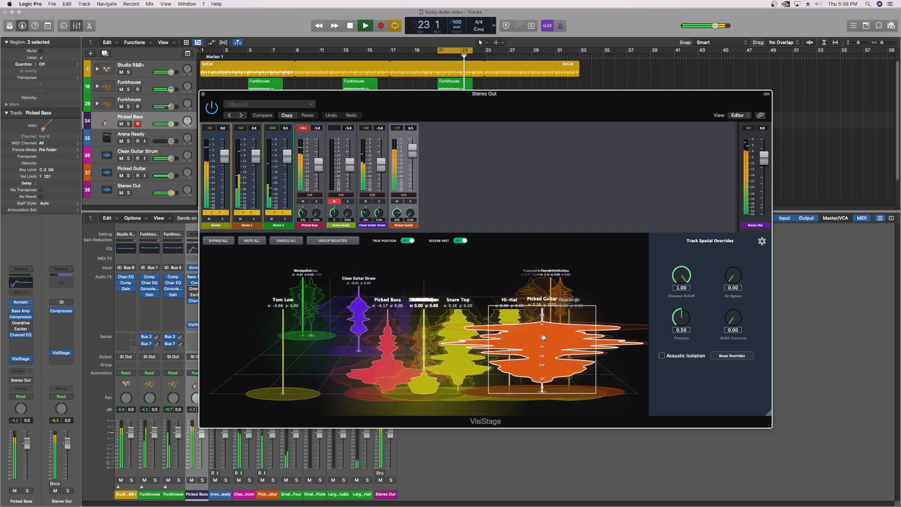
pyautogui.moveTo(543, 336); pyautogui.dragTo(546, 343)
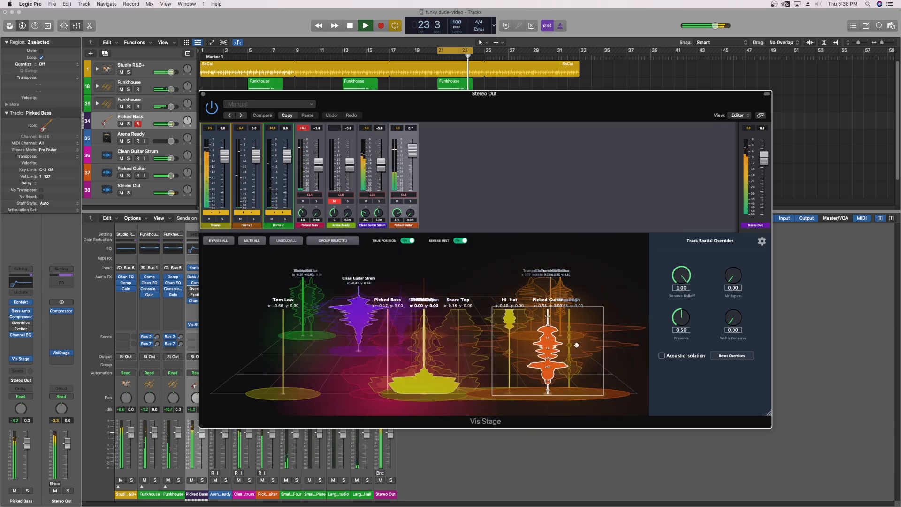
pyautogui.moveTo(549, 351); pyautogui.dragTo(548, 351)
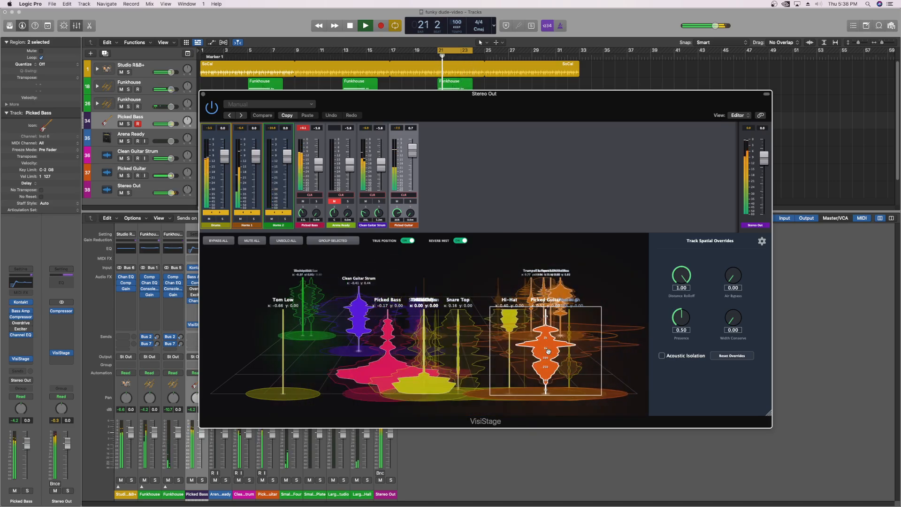
# Unmute and select the Arena Ready channel
pyautogui.click(335, 203)
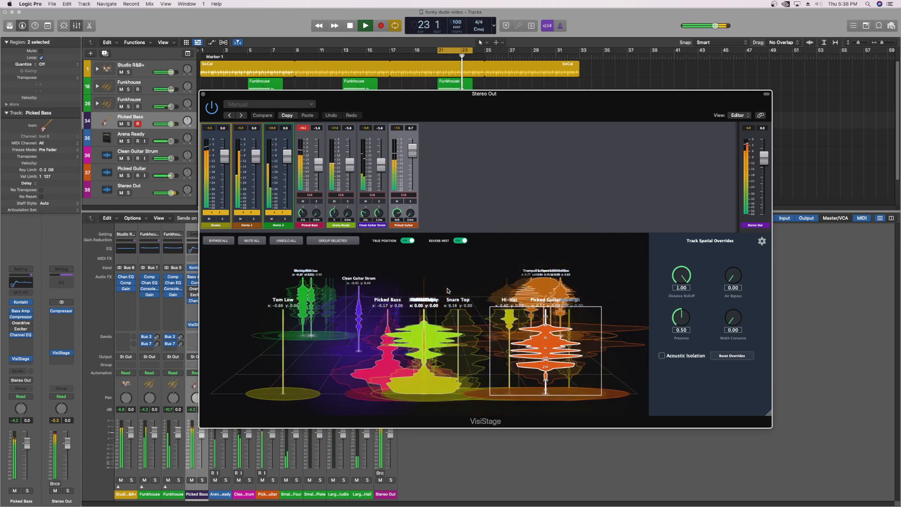
pyautogui.click(347, 186)
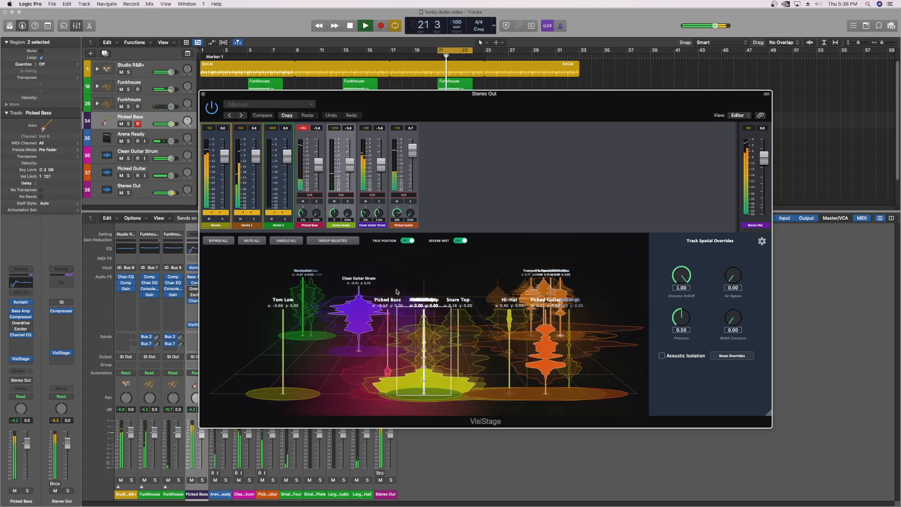
# Move the VisiStage window clear of the timeline, set the cycle range from bar 23 to about bar 33, and play it
pyautogui.press('space')
pyautogui.moveTo(438, 99); pyautogui.dragTo(411, 211)
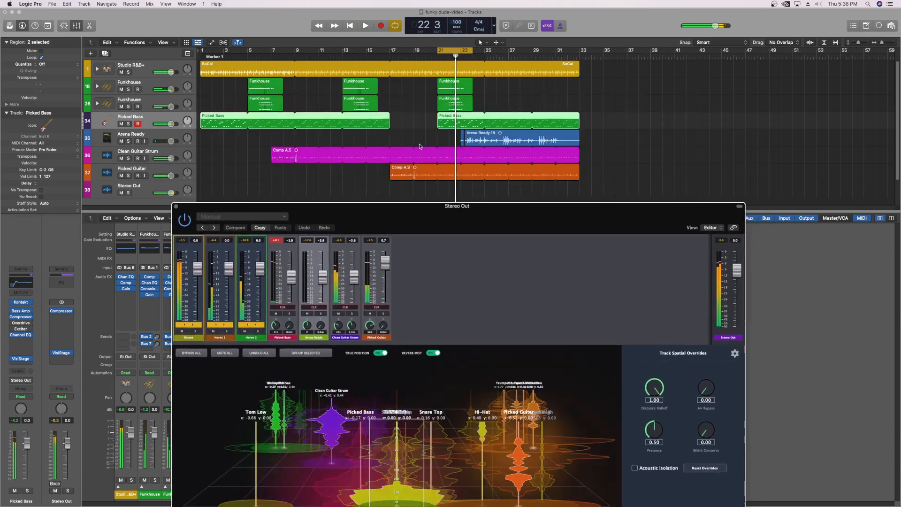
pyautogui.moveTo(463, 52); pyautogui.dragTo(535, 50)
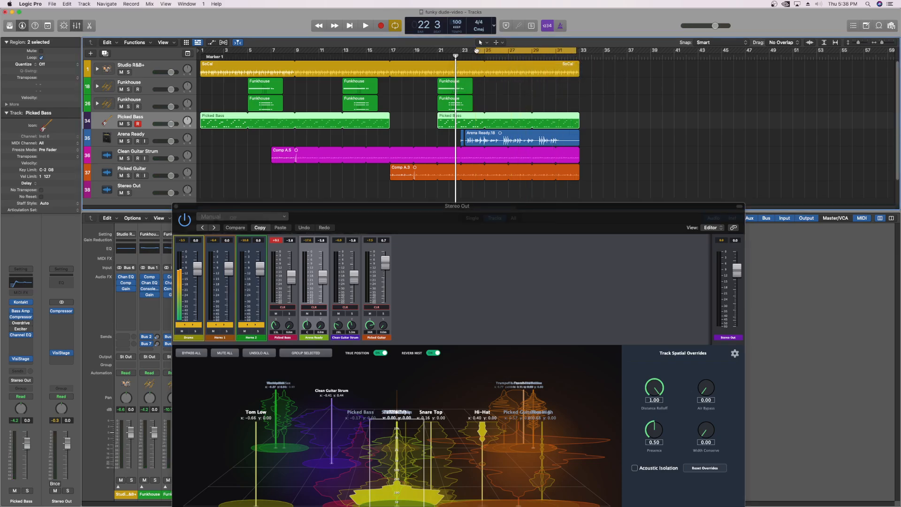
pyautogui.moveTo(476, 50); pyautogui.dragTo(460, 54)
pyautogui.press('space')
pyautogui.moveTo(463, 208); pyautogui.dragTo(422, 76)
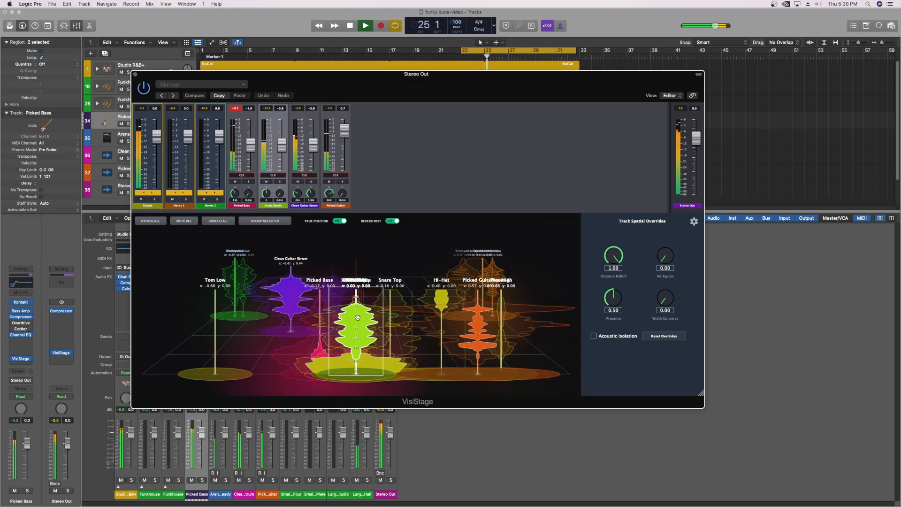
# Move Arena Ready to the rear of the stage just right of centre, raise its level to about -3.9, and stop playback
pyautogui.moveTo(359, 315); pyautogui.dragTo(385, 245)
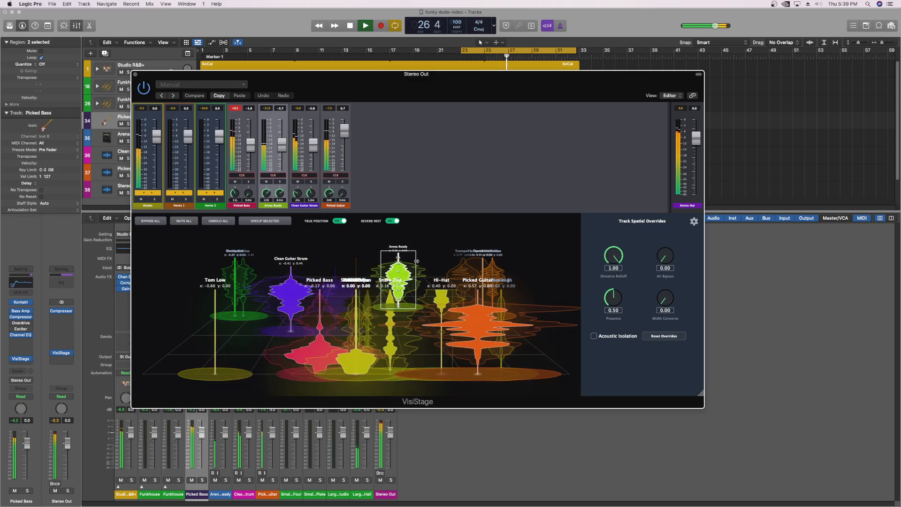
pyautogui.moveTo(418, 259); pyautogui.dragTo(390, 280)
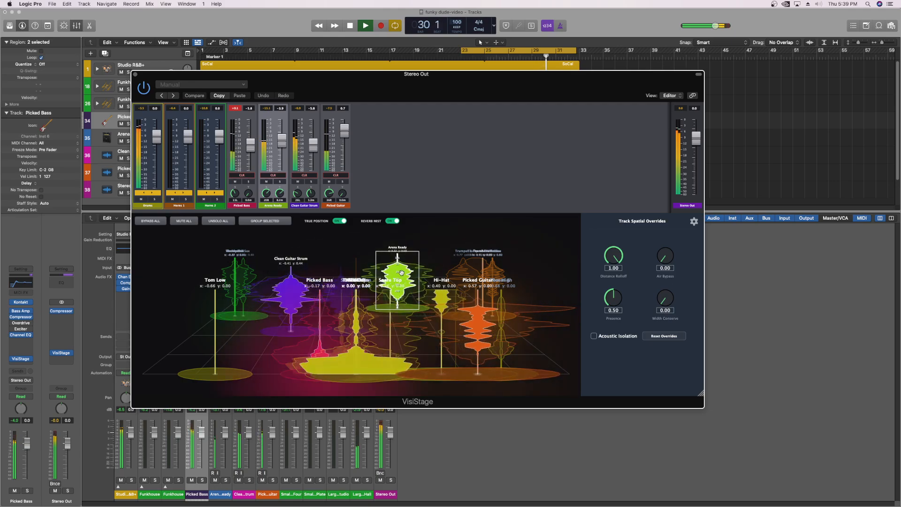
pyautogui.moveTo(402, 272); pyautogui.dragTo(379, 277)
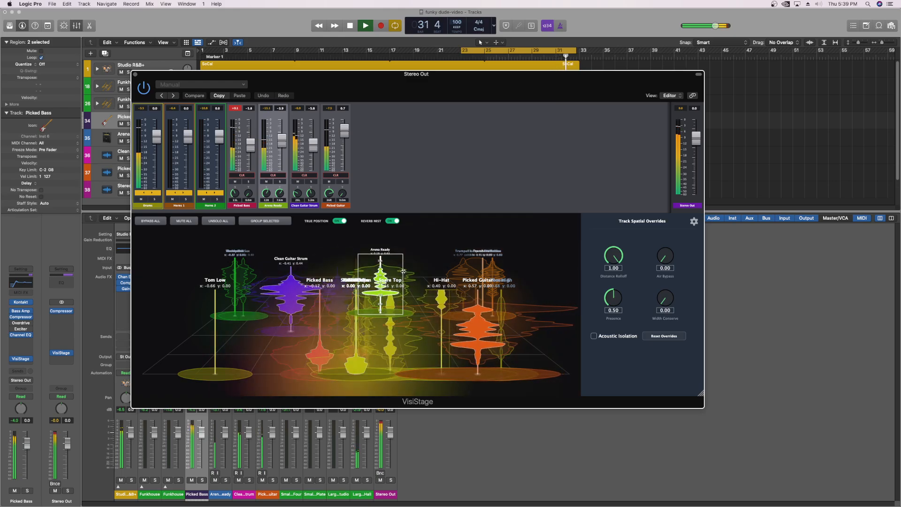
pyautogui.press('space')
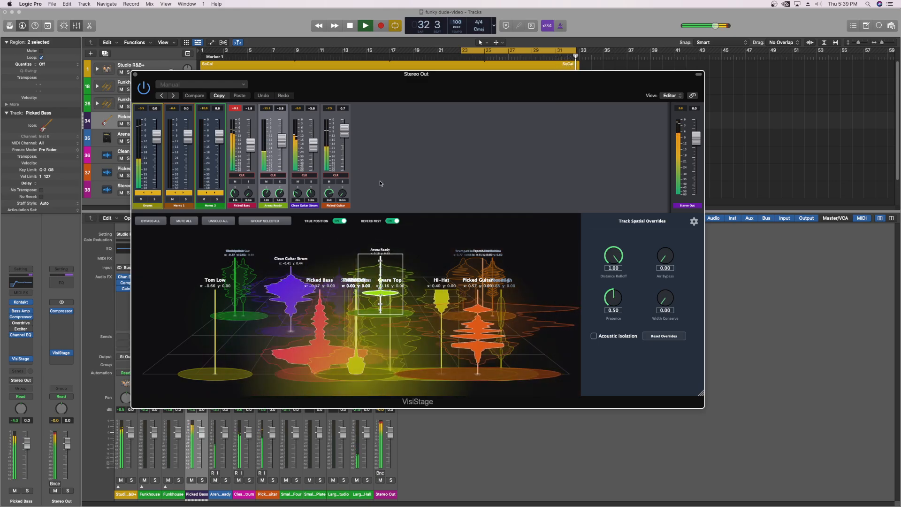
# Move the VisiStage window aside and select the Arena Ready track to view its plug-in chain
pyautogui.moveTo(364, 83); pyautogui.dragTo(556, 171)
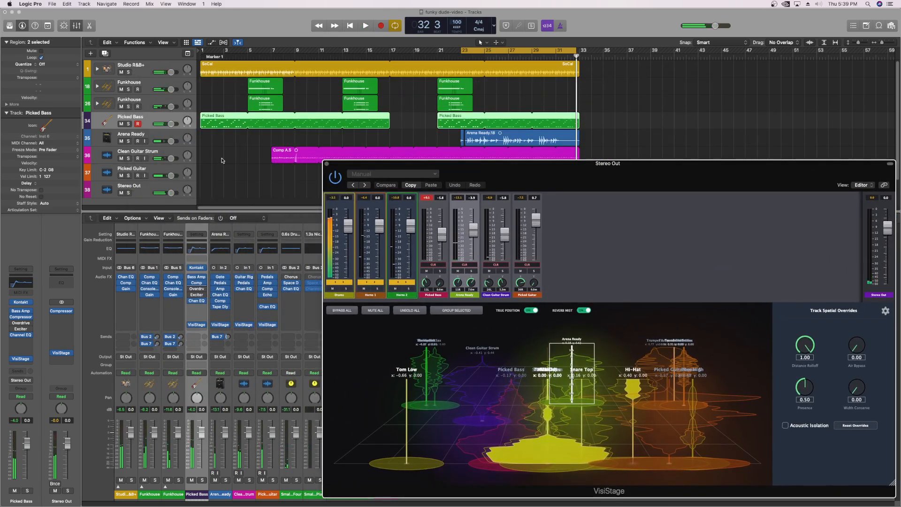
pyautogui.click(125, 137)
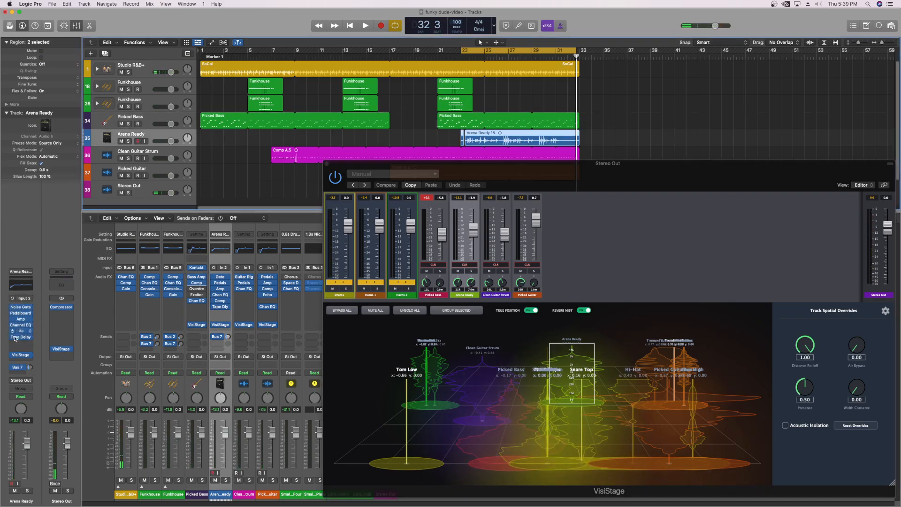
# Enlarge the VisiStage window to fill the screen and hide the Track Spatial Overrides
pyautogui.moveTo(497, 166); pyautogui.dragTo(262, 88)
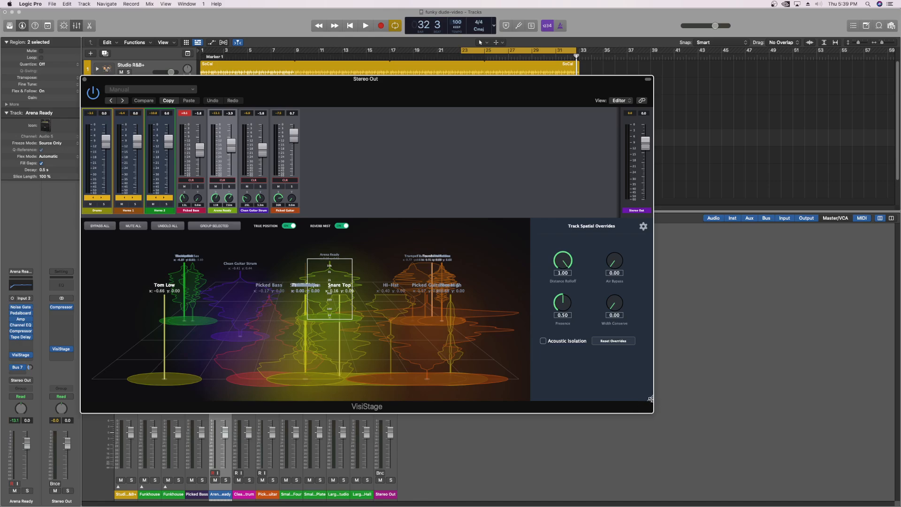
pyautogui.moveTo(650, 399); pyautogui.dragTo(775, 444)
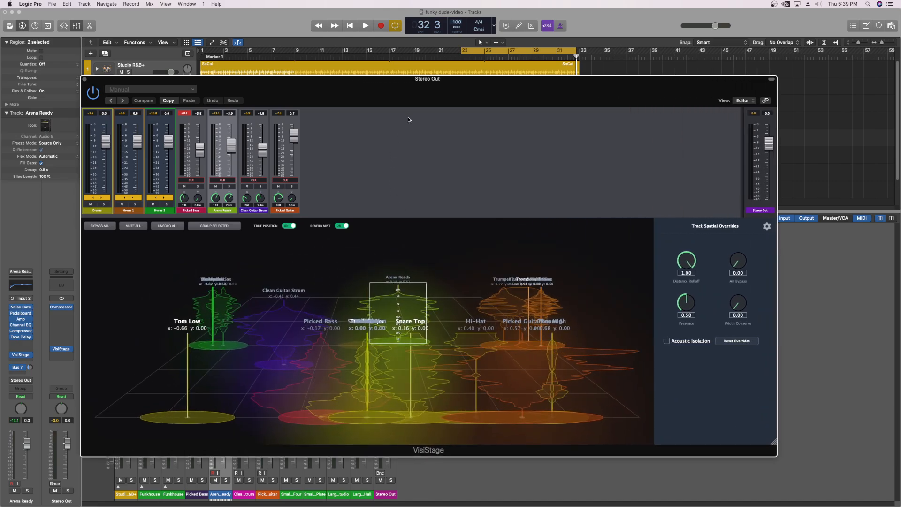
pyautogui.moveTo(426, 85); pyautogui.dragTo(346, 5)
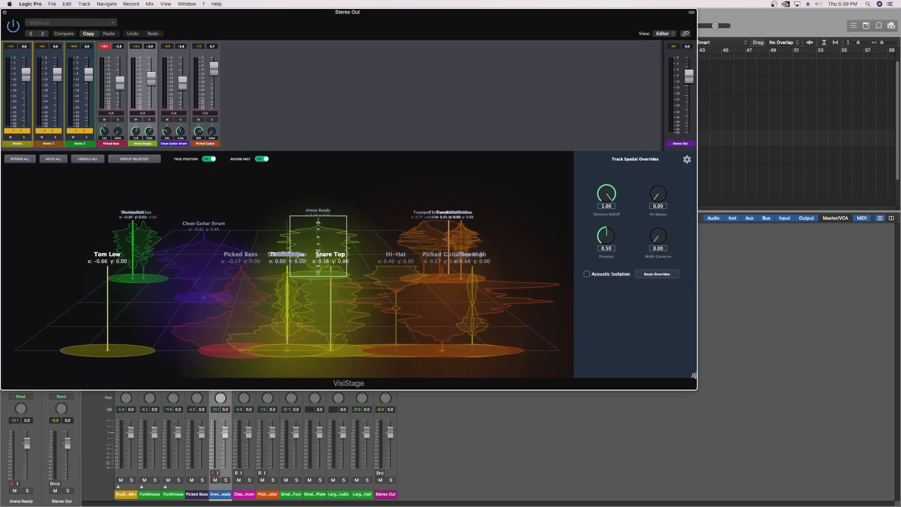
pyautogui.moveTo(698, 382); pyautogui.dragTo(899, 491)
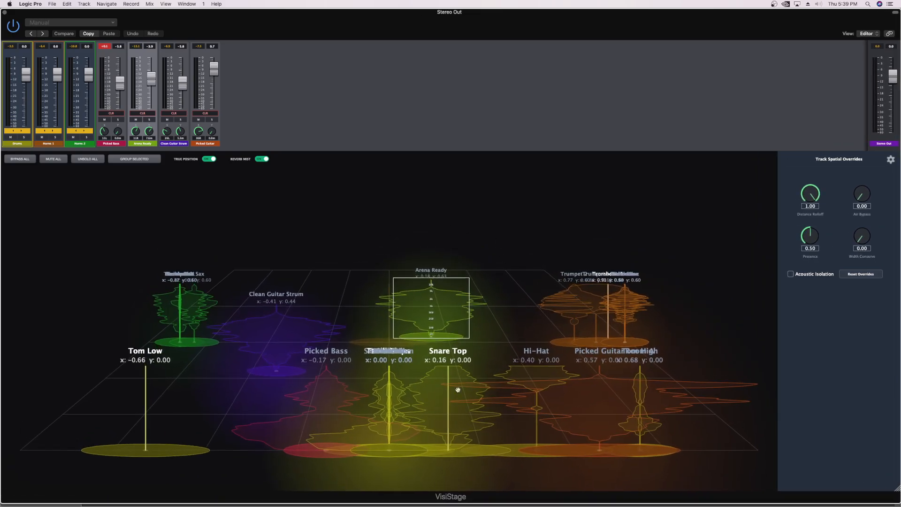
pyautogui.click(889, 160)
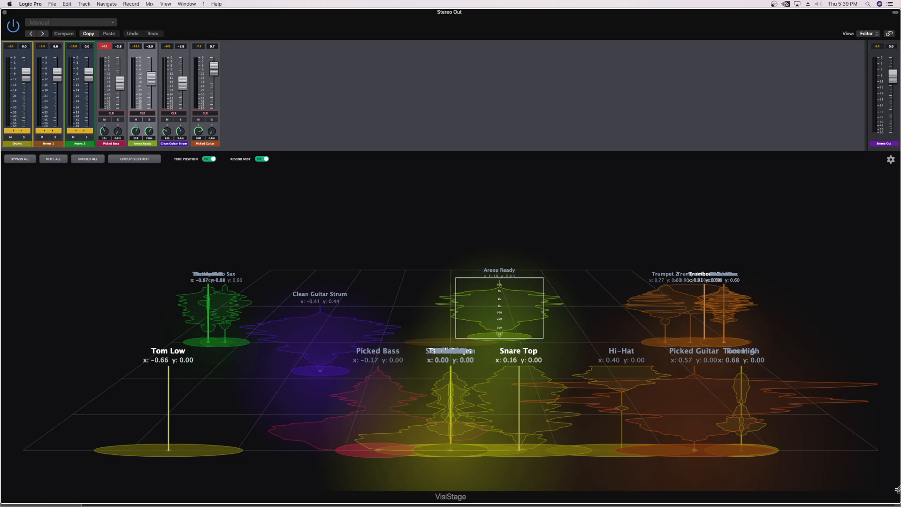
# Expand the Horns 2, Horns 1 and Drums groups and look through their individual channel strips
pyautogui.click(80, 131)
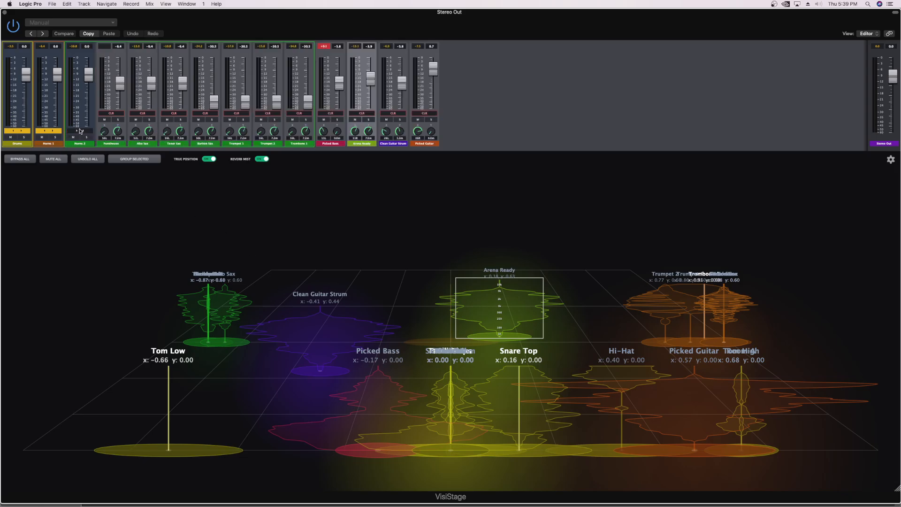
pyautogui.click(51, 131)
pyautogui.click(25, 132)
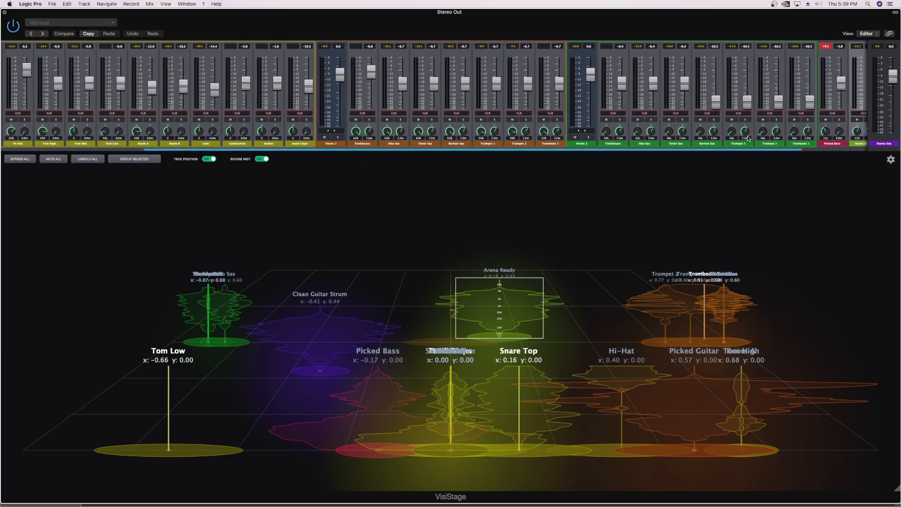
pyautogui.click(448, 103)
pyautogui.hscroll(5, 422, 113)
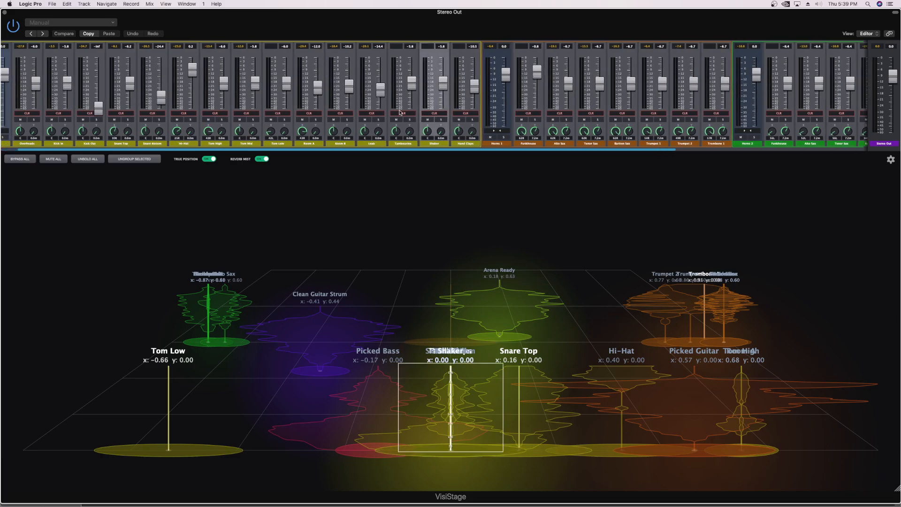
pyautogui.hscroll(-1, 407, 119)
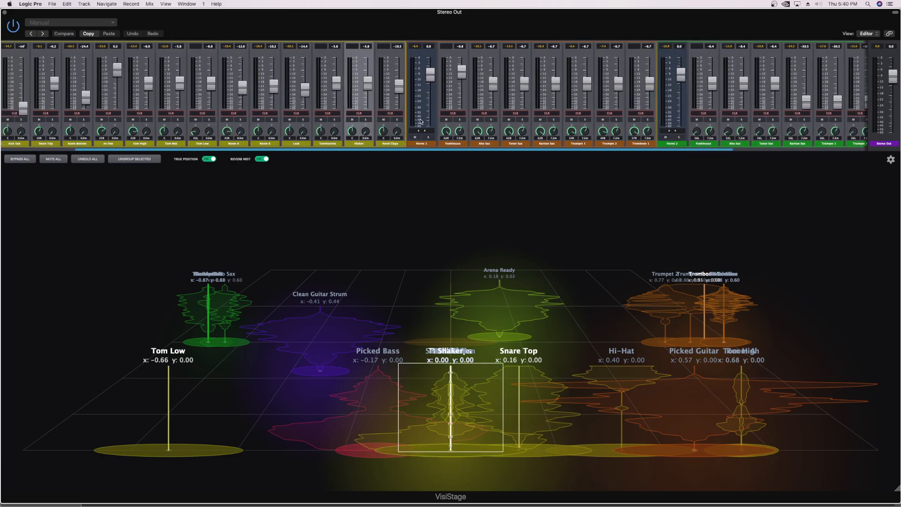
pyautogui.hscroll(-4, 421, 121)
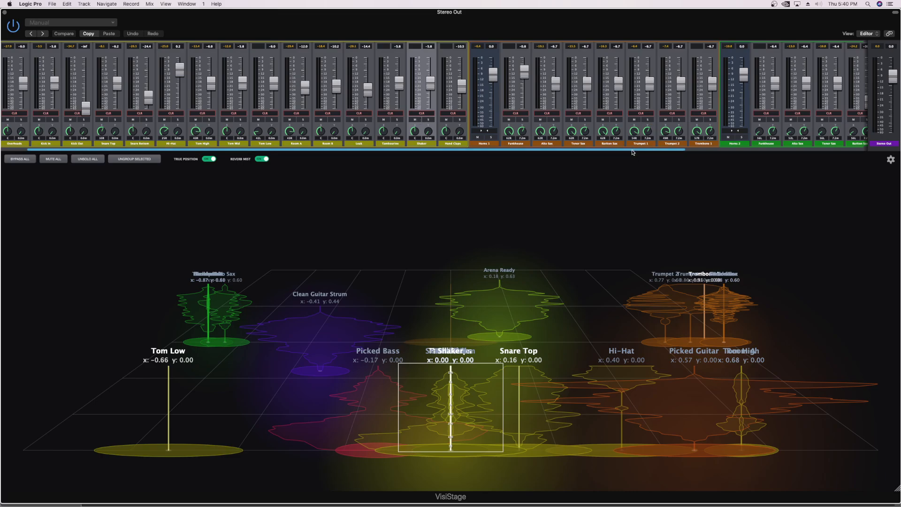
pyautogui.moveTo(633, 150); pyautogui.dragTo(543, 150)
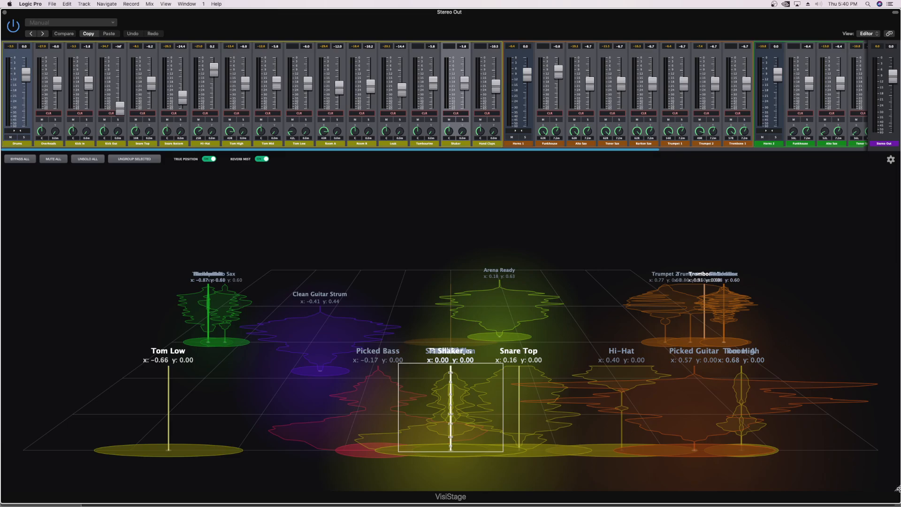
# Shrink the VisiStage window, place it over the upper middle of the project, and play the cycled section briefly
pyautogui.moveTo(896, 489); pyautogui.dragTo(565, 359)
pyautogui.moveTo(348, 19); pyautogui.dragTo(534, 60)
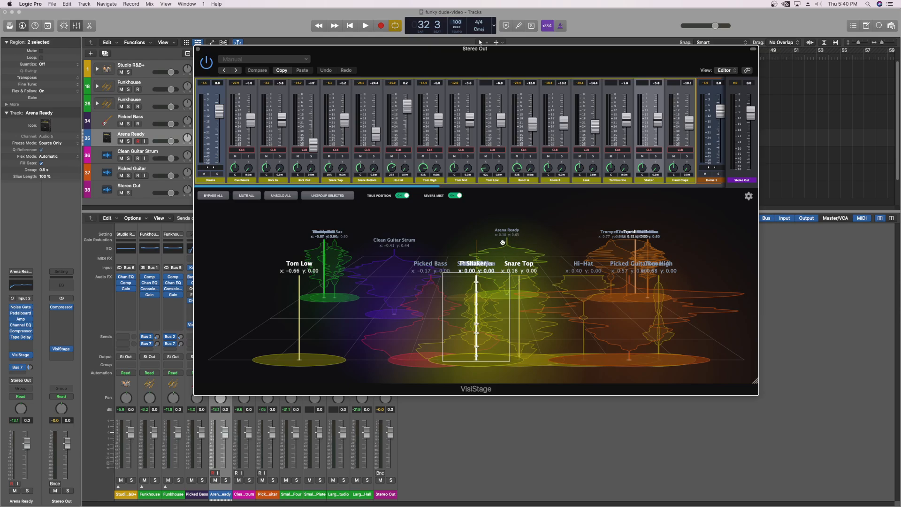
pyautogui.press('space')
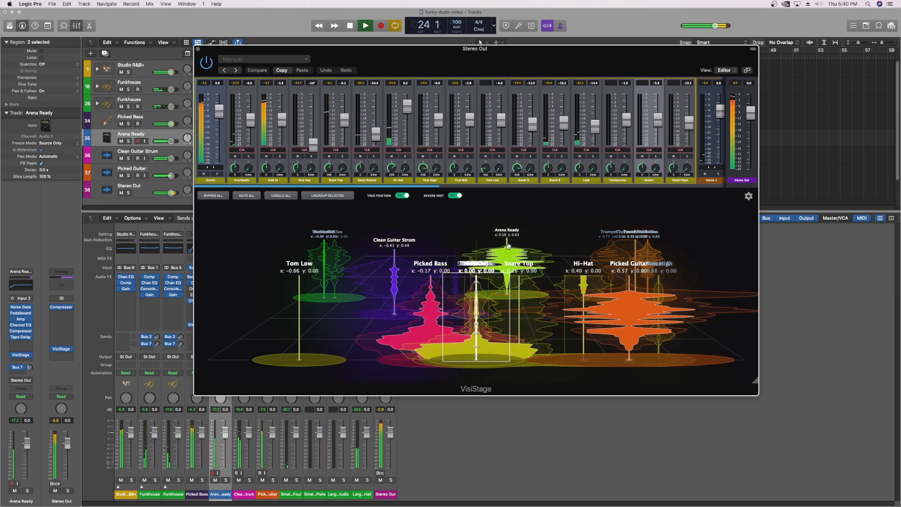
pyautogui.press('space')
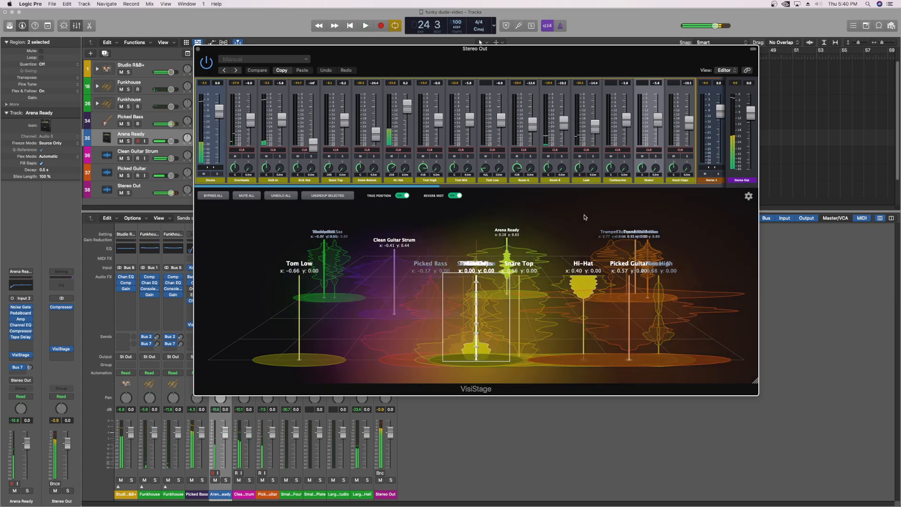
# Open the VisiStage environment settings and set the Environment Profile to Cathedral
pyautogui.click(748, 196)
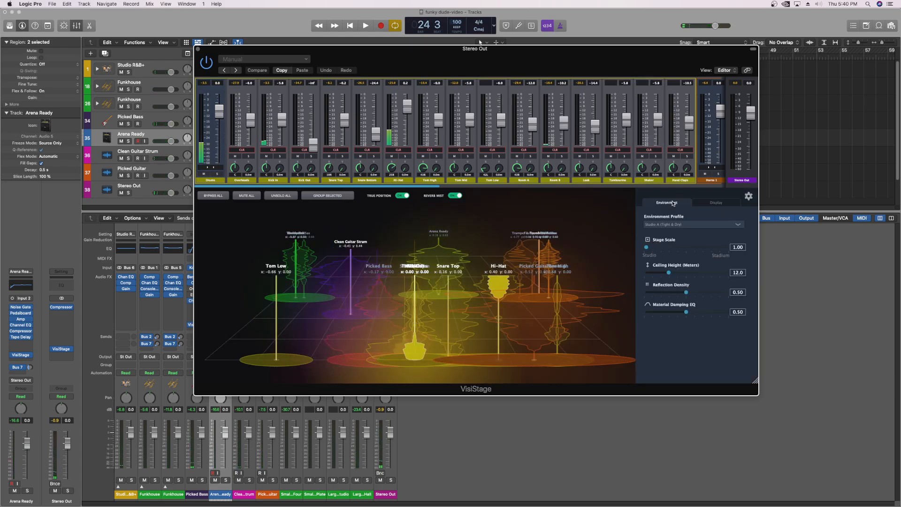
pyautogui.click(662, 225)
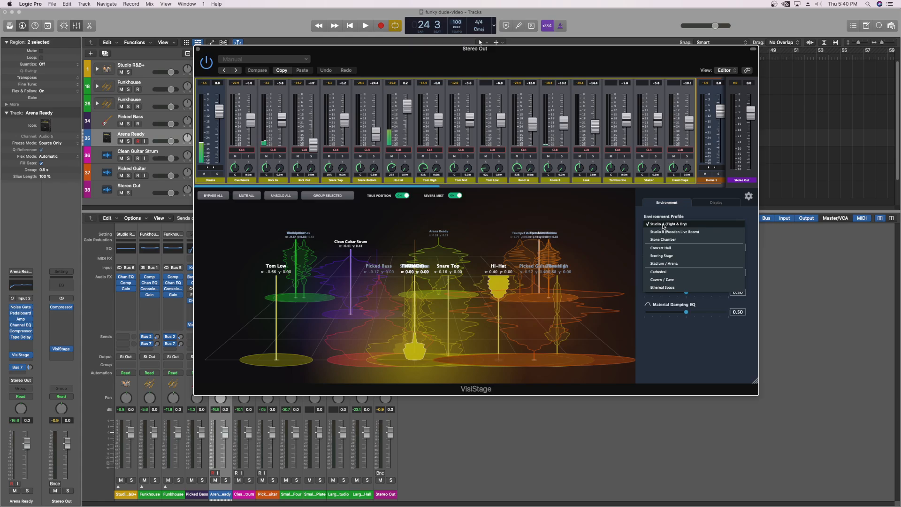
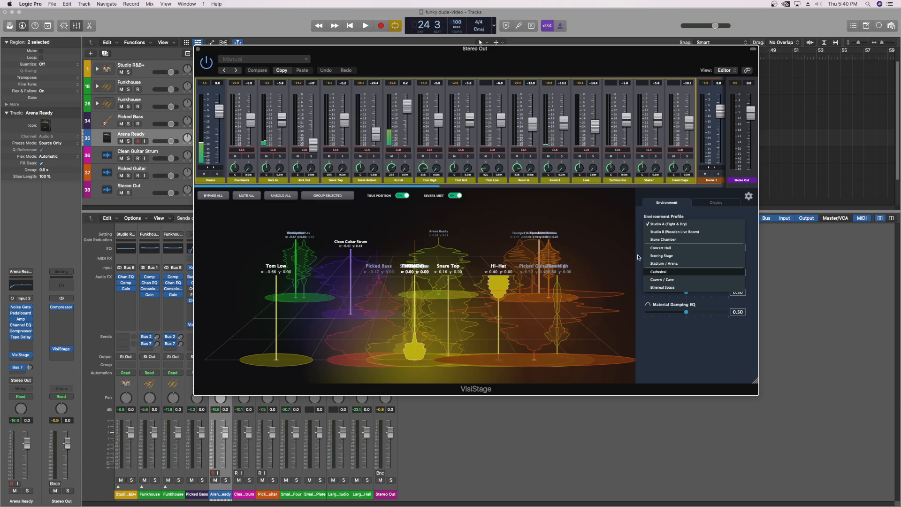
pyautogui.click(623, 241)
pyautogui.click(661, 228)
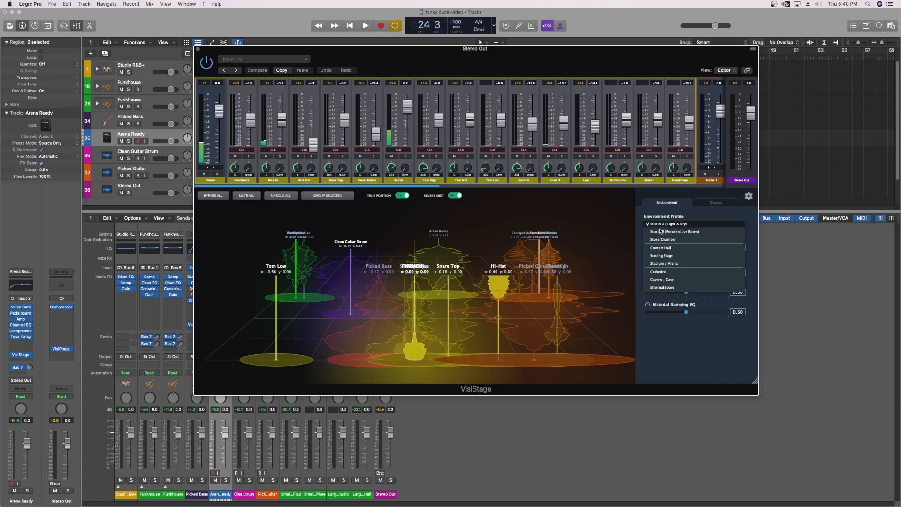
pyautogui.click(664, 275)
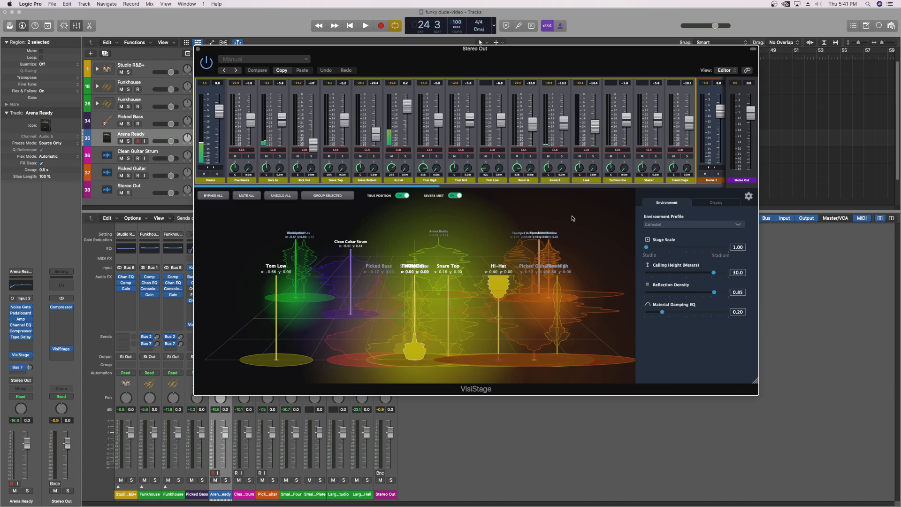
# Switch the Environment Profile to Studio A (Tight & Dry), start playback, and change to Cathedral for comparison
pyautogui.click(653, 224)
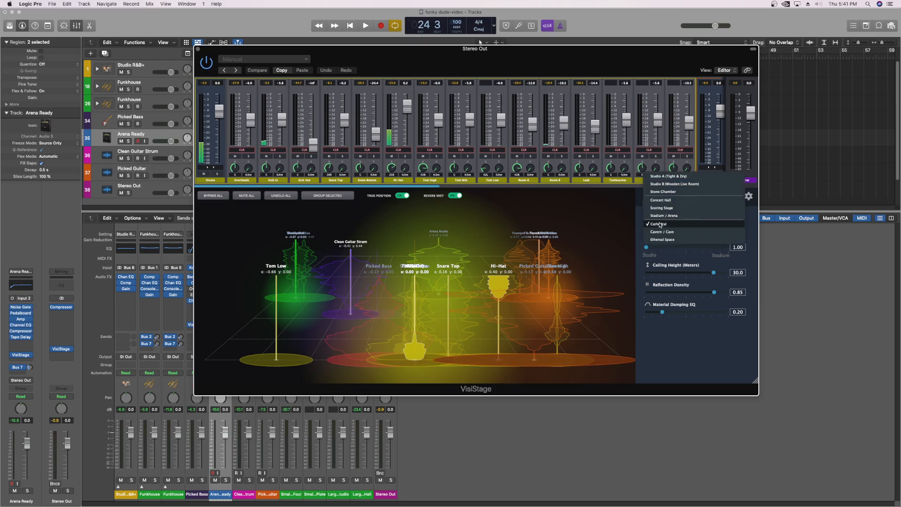
pyautogui.click(663, 178)
pyautogui.press('space')
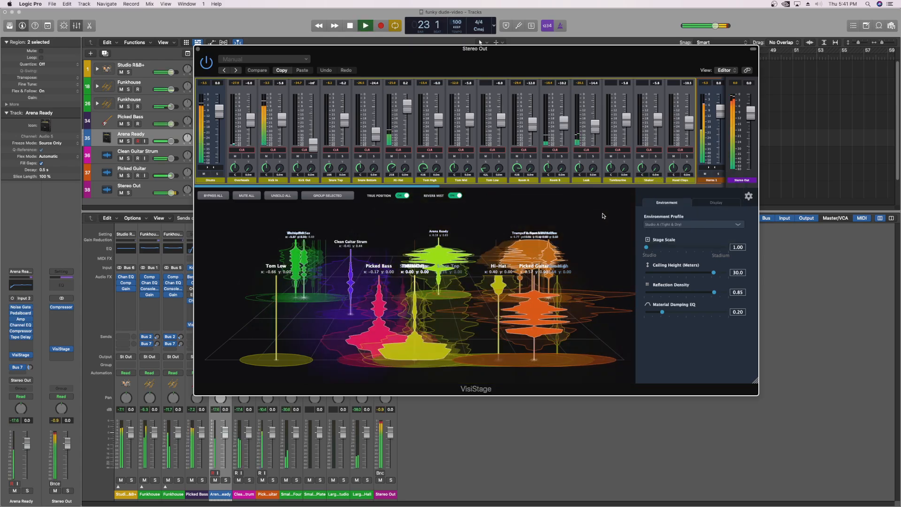
pyautogui.click(667, 224)
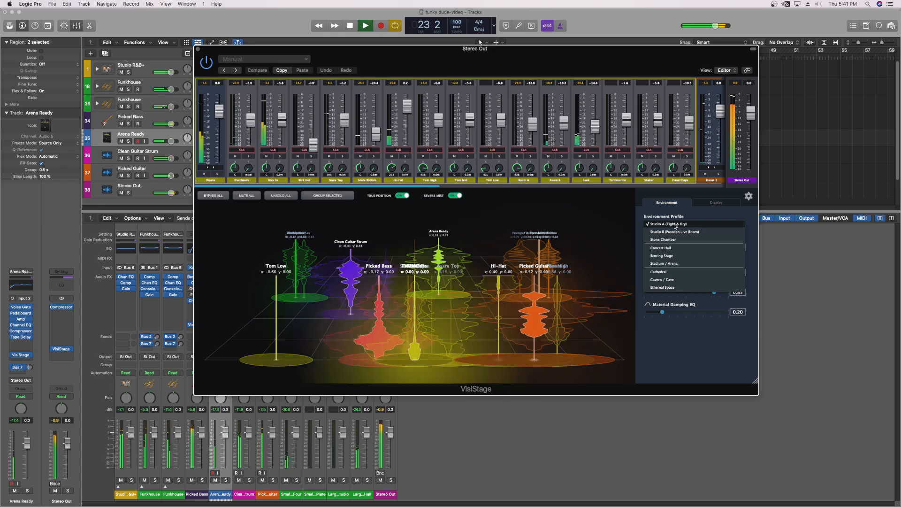
pyautogui.click(659, 272)
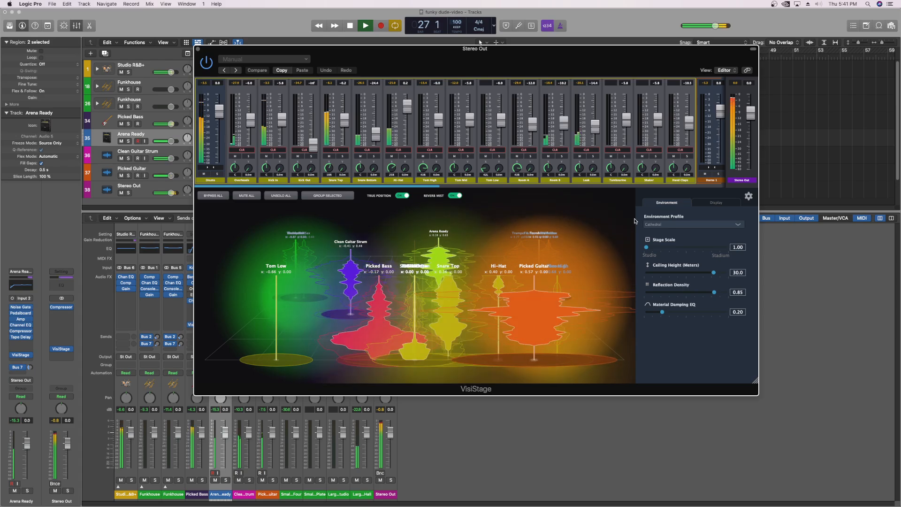
# Return the Environment Profile to Studio A (Tight & Dry) and stop playback
pyautogui.click(665, 226)
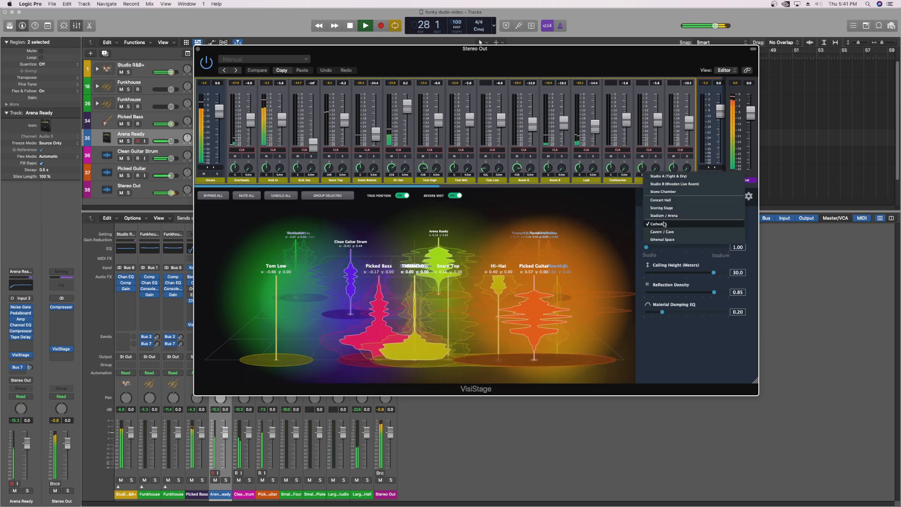
pyautogui.click(662, 177)
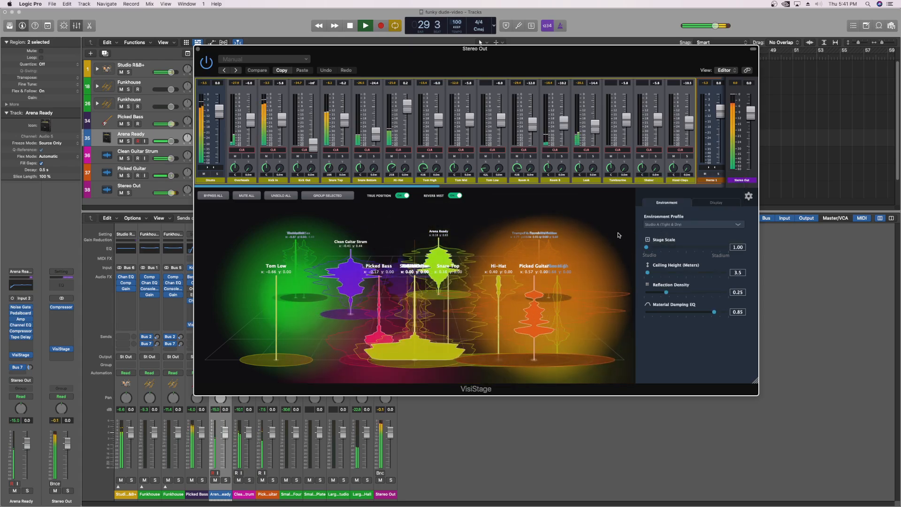
pyautogui.press('space')
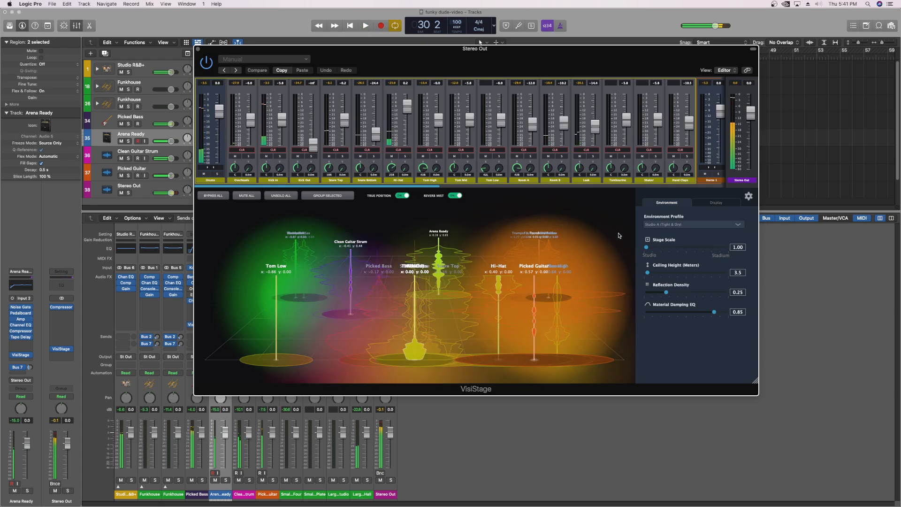
pyautogui.click(654, 225)
pyautogui.click(654, 226)
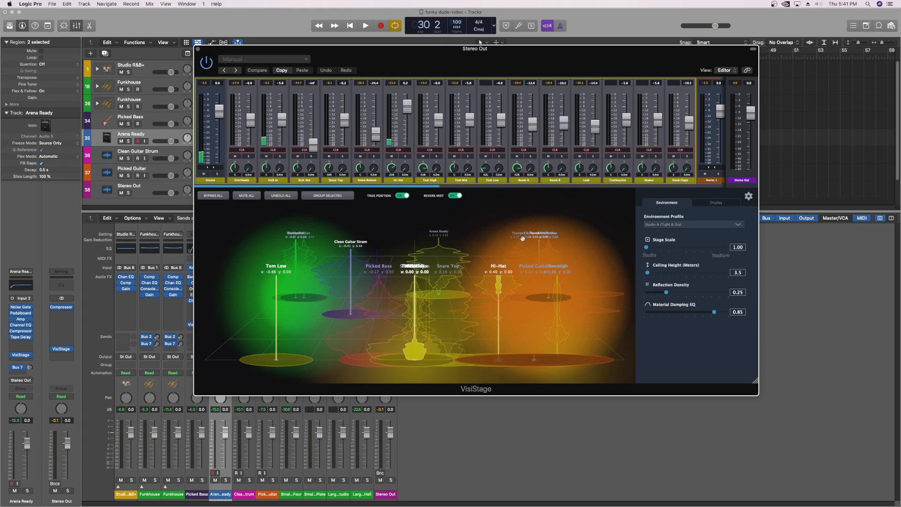
# Toggle Reverb Mist off and back on, playing the section briefly to compare the display
pyautogui.click(456, 196)
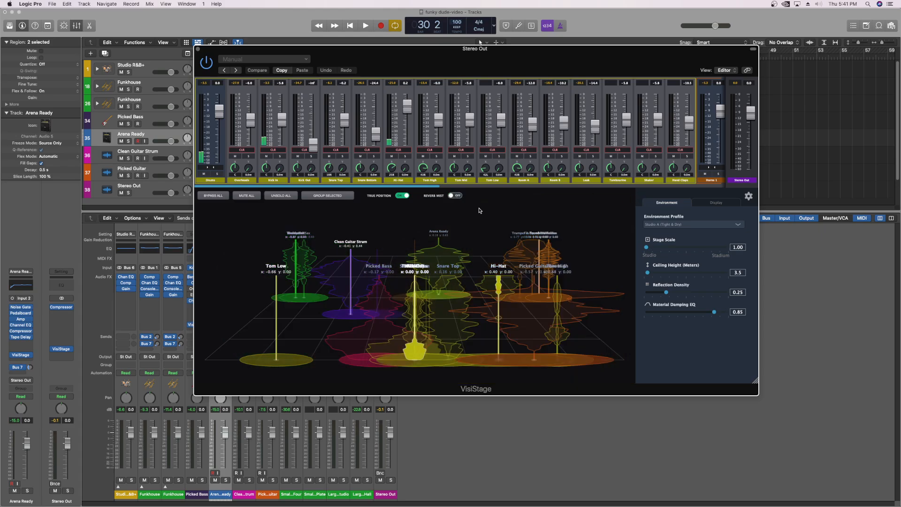
pyautogui.click(451, 196)
pyautogui.click(459, 197)
pyautogui.press('space')
pyautogui.click(456, 196)
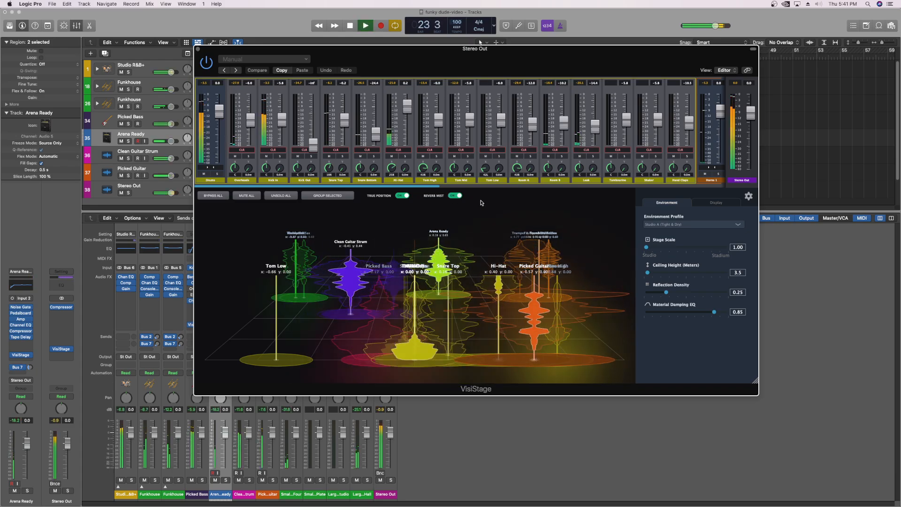
pyautogui.press('space')
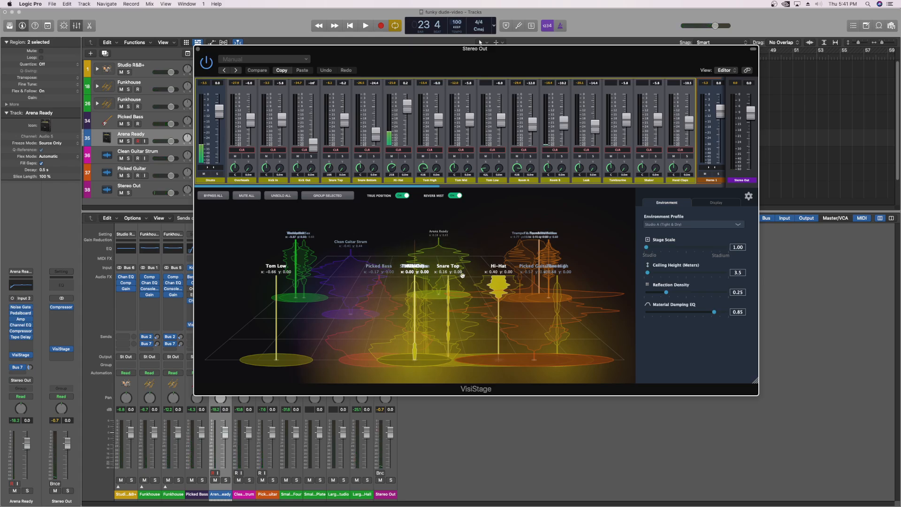
# Collapse the Drums, Horns 1 and Horns 2 groups in the channel strips
pyautogui.moveTo(656, 245); pyautogui.dragTo(632, 240)
pyautogui.click(210, 168)
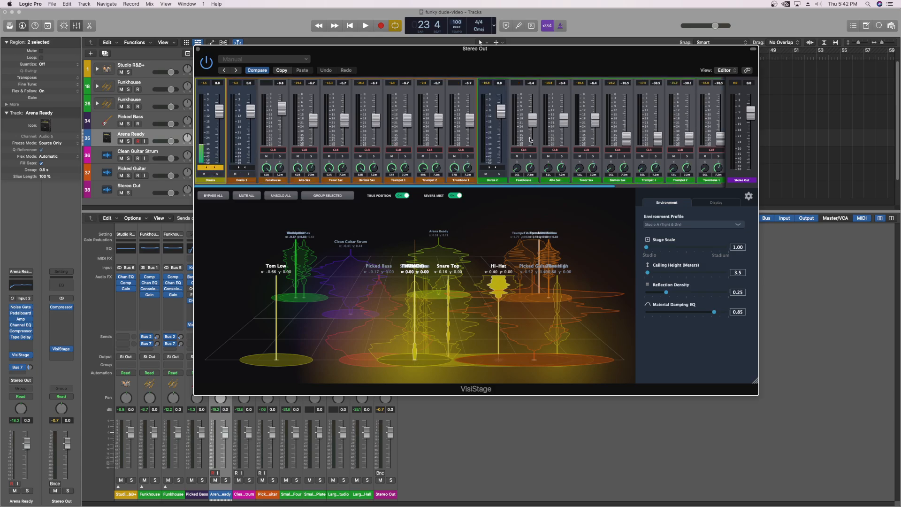
pyautogui.click(241, 167)
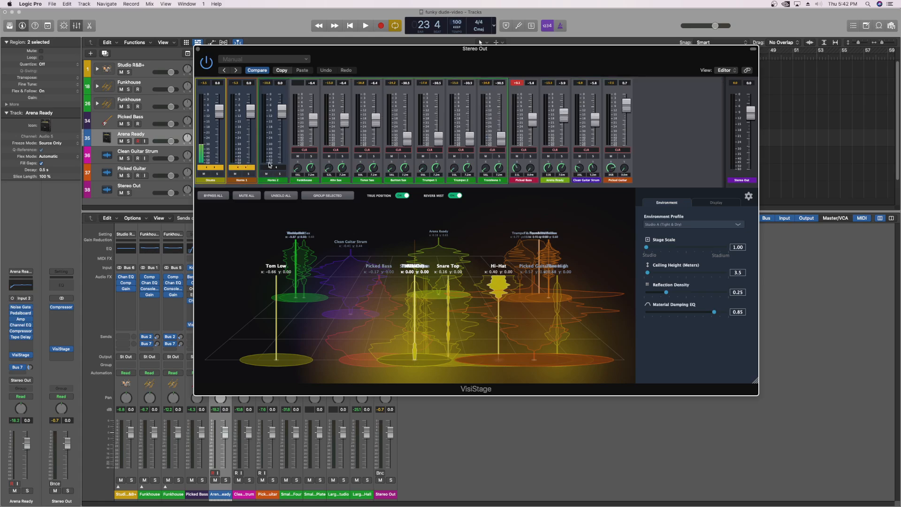
pyautogui.click(274, 168)
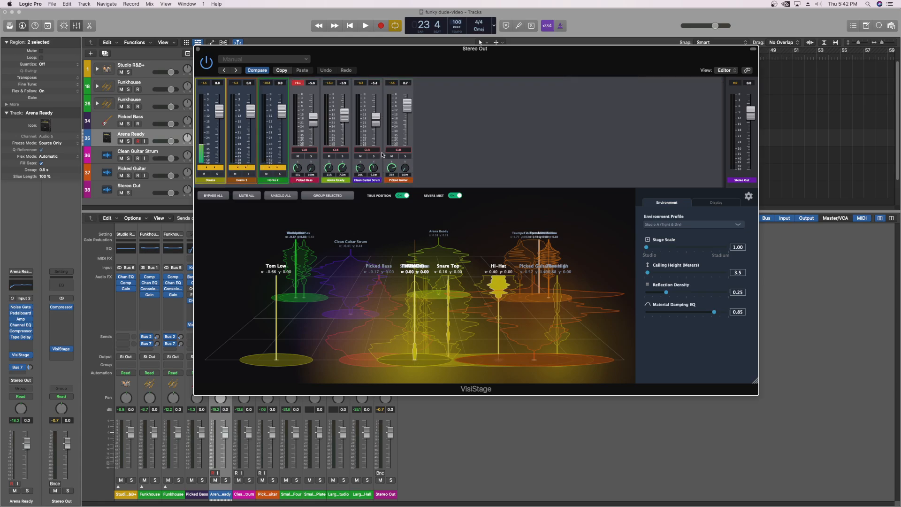
# Move Clean Guitar Strum to the rear of the stage and bring it back to the left middle area
pyautogui.click(367, 137)
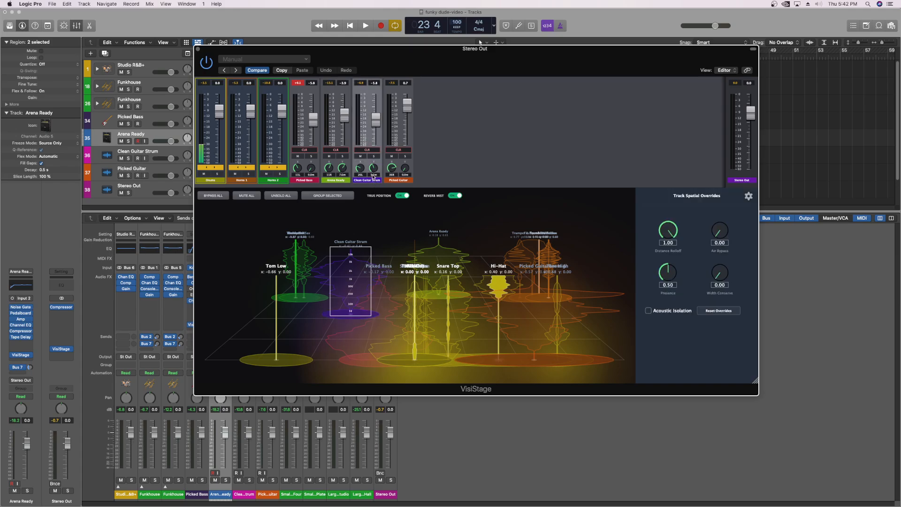
pyautogui.moveTo(373, 176); pyautogui.dragTo(373, 109)
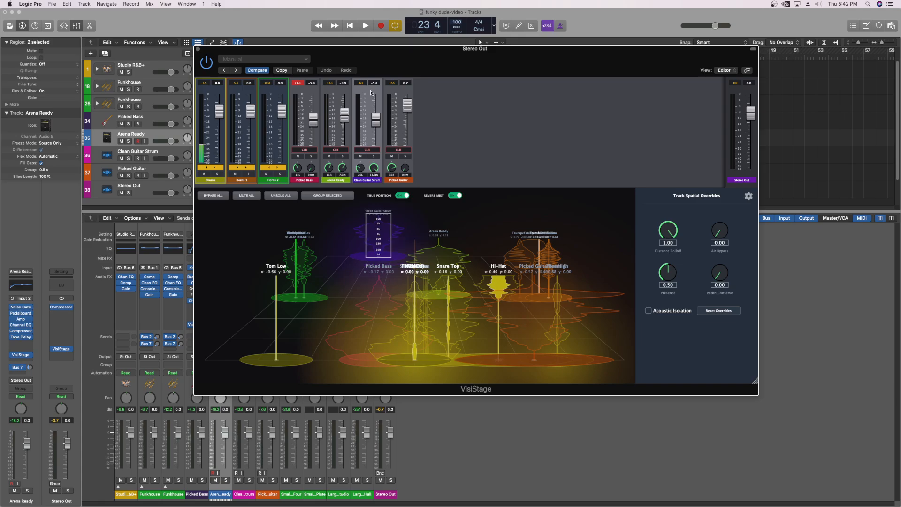
pyautogui.moveTo(370, 95); pyautogui.dragTo(343, 146)
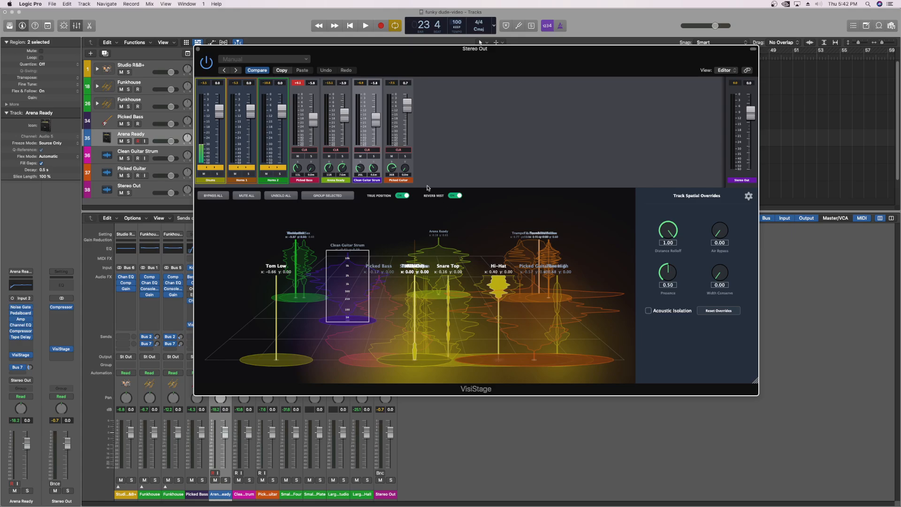
# Set the Stage Scale to 1.79 and move Clean Guitar Strum to the rear of the stage, just left of centre
pyautogui.click(625, 221)
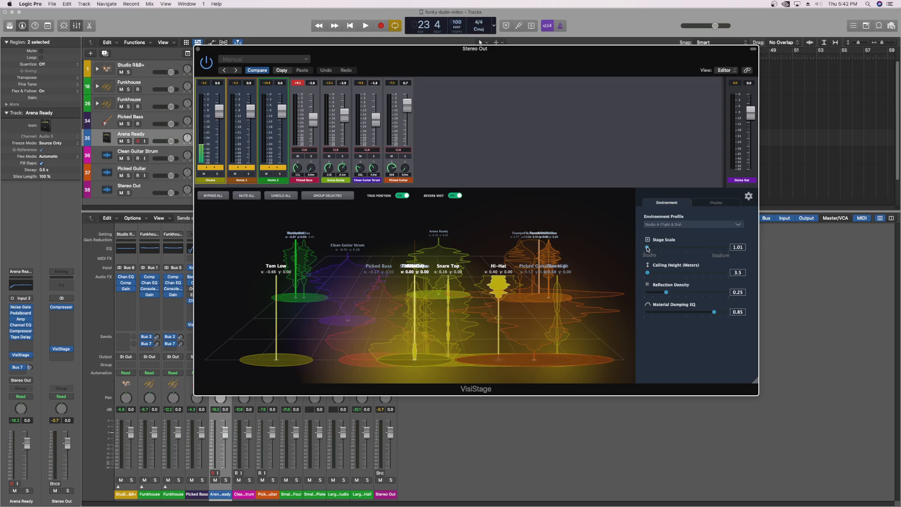
pyautogui.moveTo(648, 248); pyautogui.dragTo(710, 247)
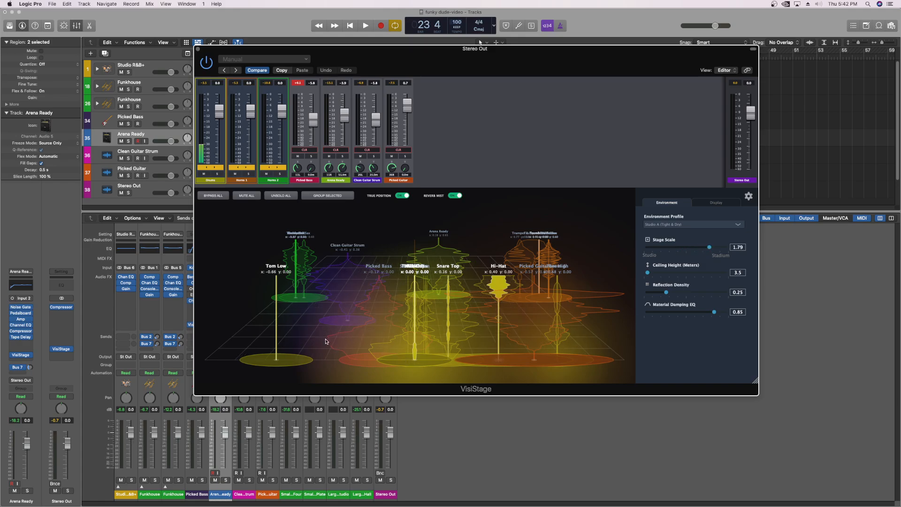
pyautogui.click(344, 276)
pyautogui.moveTo(344, 276); pyautogui.dragTo(355, 190)
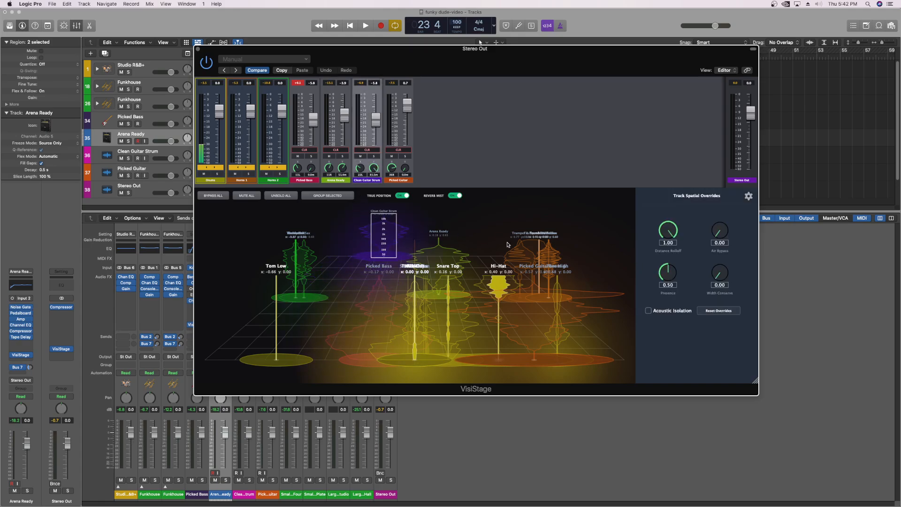
pyautogui.click(563, 233)
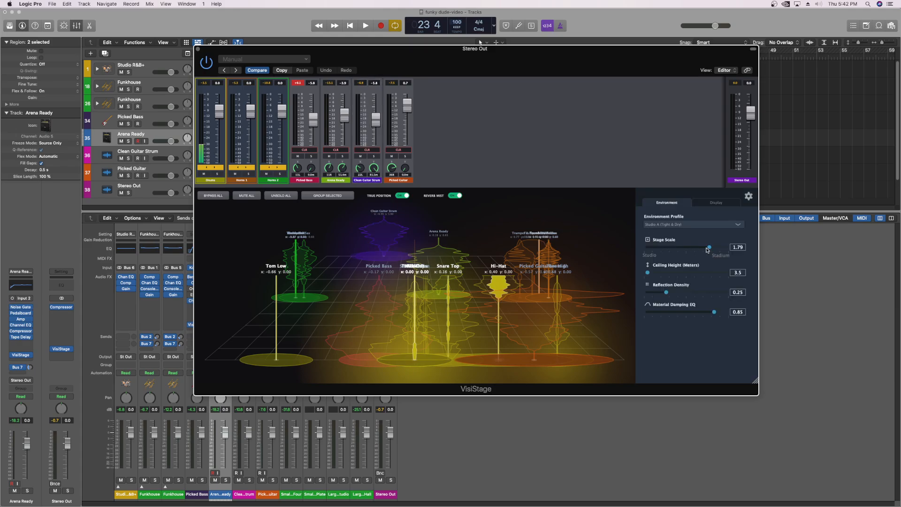
# Raise the Stage Scale to 2.00 and lower it to 1.00, and bring Clean Guitar Strum forward to the left middle of the stage
pyautogui.moveTo(710, 249); pyautogui.dragTo(729, 249)
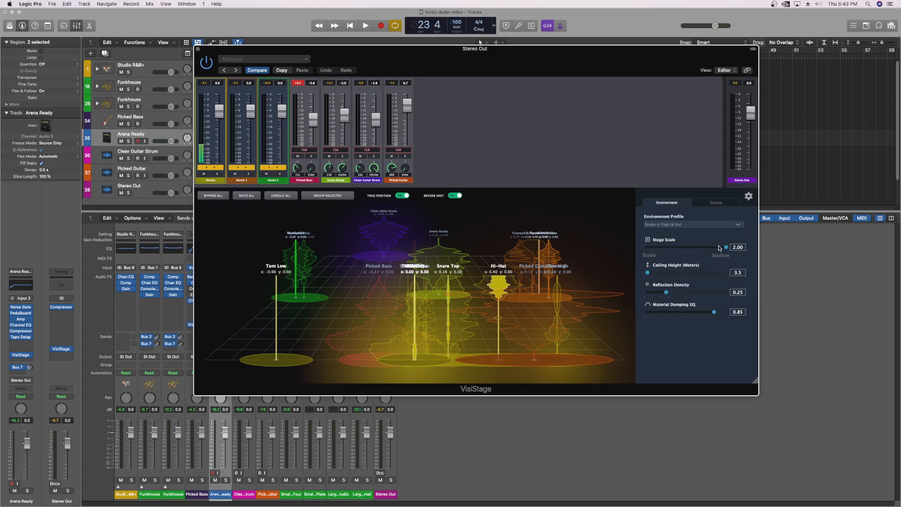
pyautogui.moveTo(726, 248); pyautogui.dragTo(638, 254)
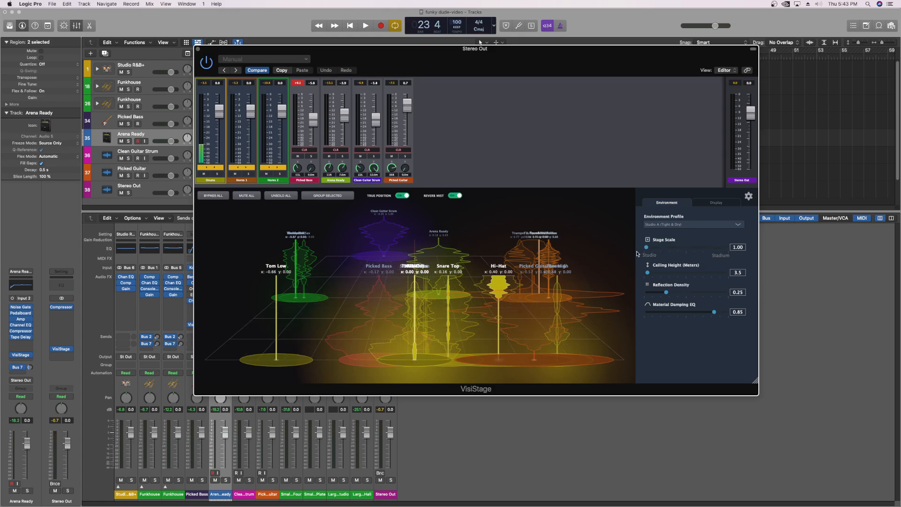
pyautogui.moveTo(381, 236); pyautogui.dragTo(378, 290)
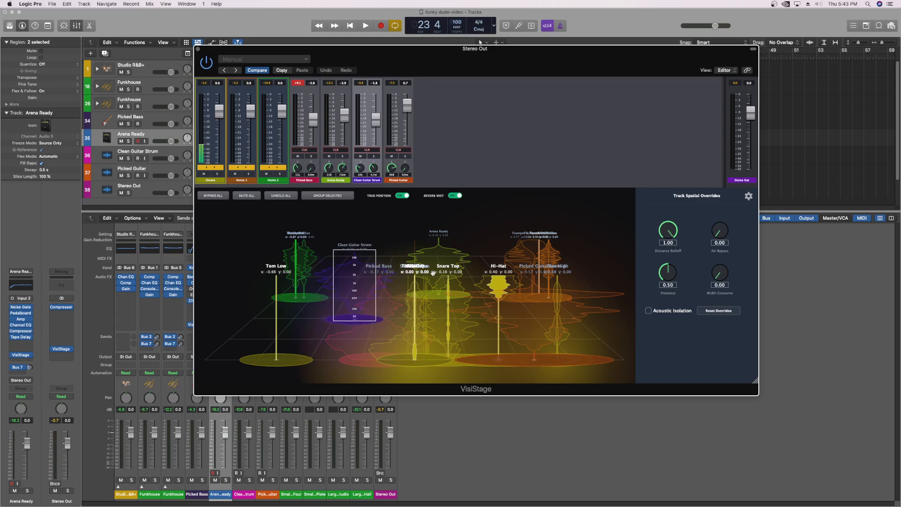
pyautogui.click(649, 219)
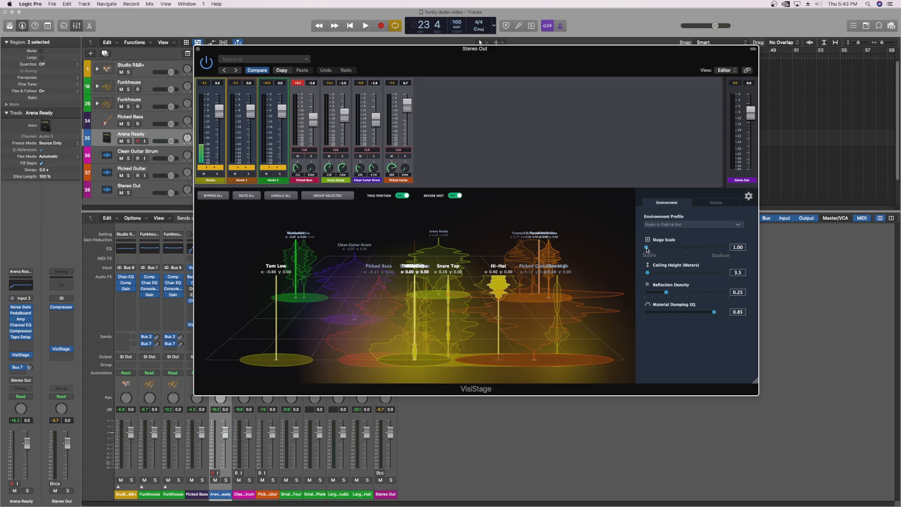
# Play the section while sweeping the Stage Scale from 1.00 to 2.00 and back to 1.00
pyautogui.press('space')
pyautogui.moveTo(647, 249); pyautogui.dragTo(727, 252)
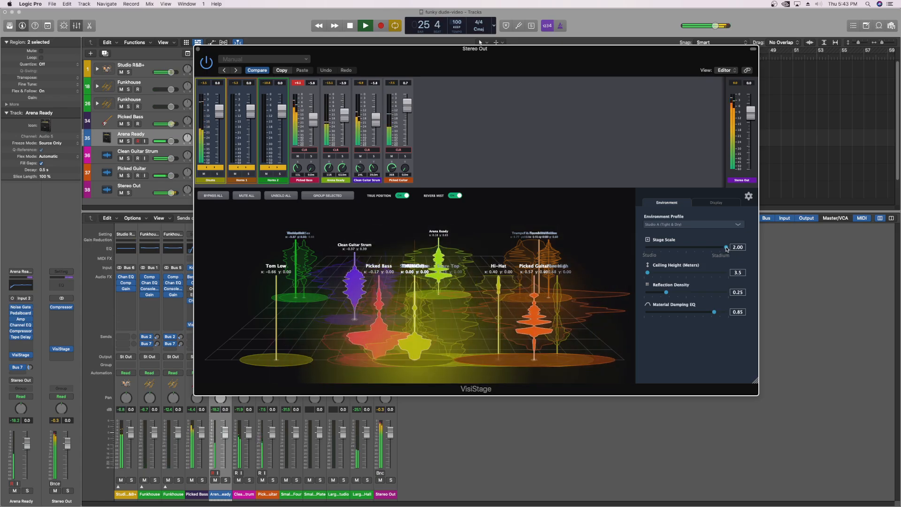
pyautogui.moveTo(727, 249); pyautogui.dragTo(647, 249)
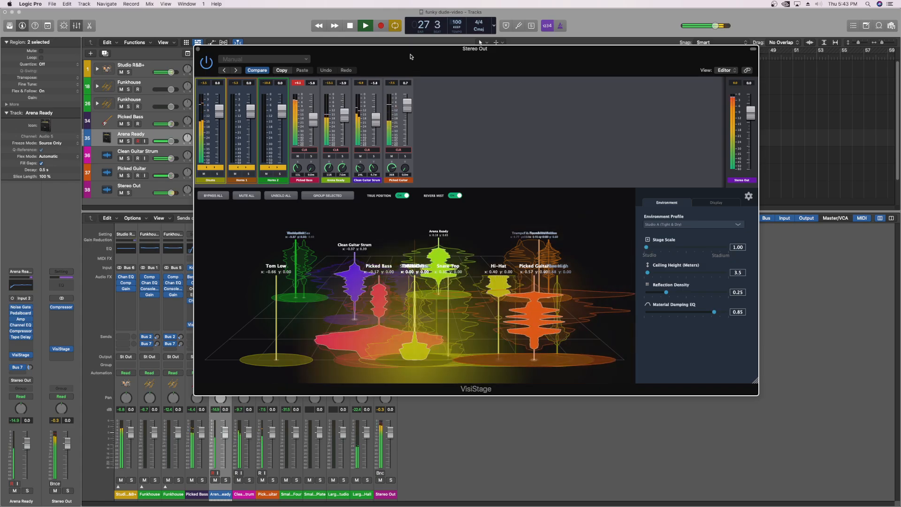
# Stop playback, extend the cycle range to start at bar 1 and restart, uncovering the timeline by moving the VisiStage window aside and back
pyautogui.moveTo(411, 57); pyautogui.dragTo(425, 180)
pyautogui.press('space')
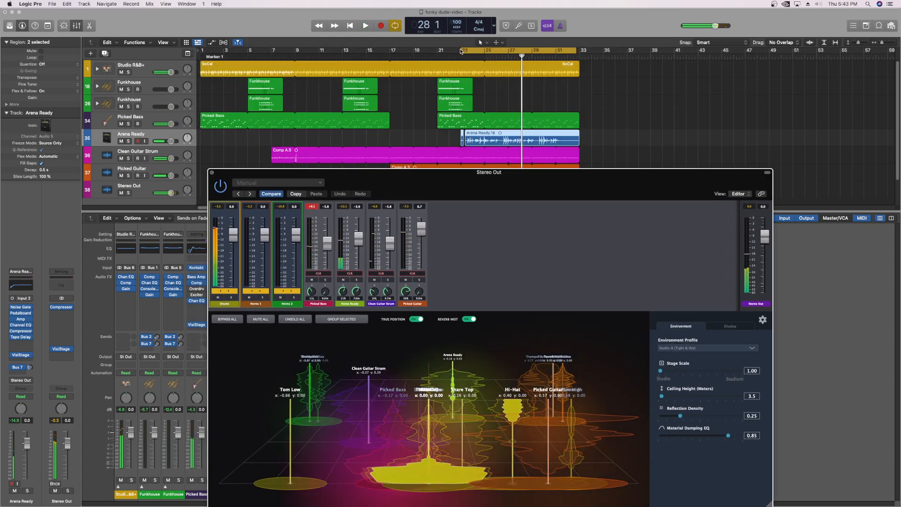
pyautogui.moveTo(462, 50); pyautogui.dragTo(242, 116)
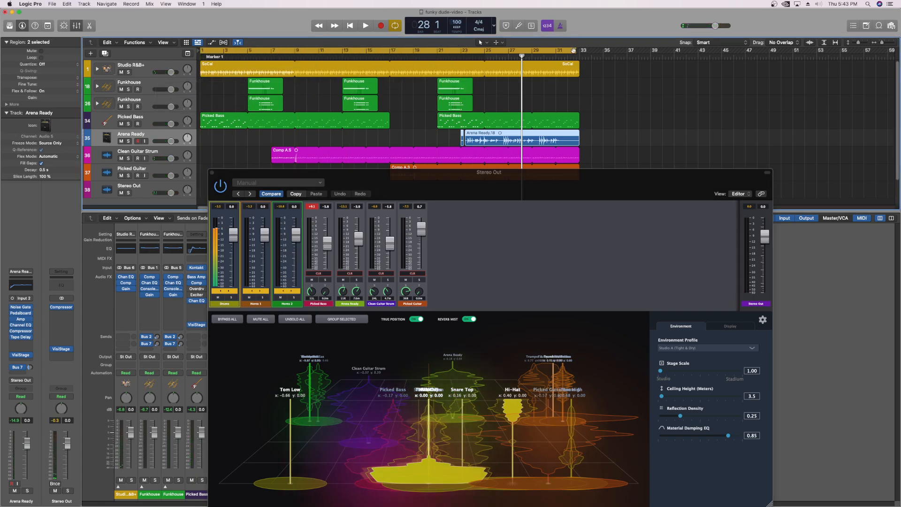
pyautogui.moveTo(575, 51); pyautogui.dragTo(579, 51)
pyautogui.press('space')
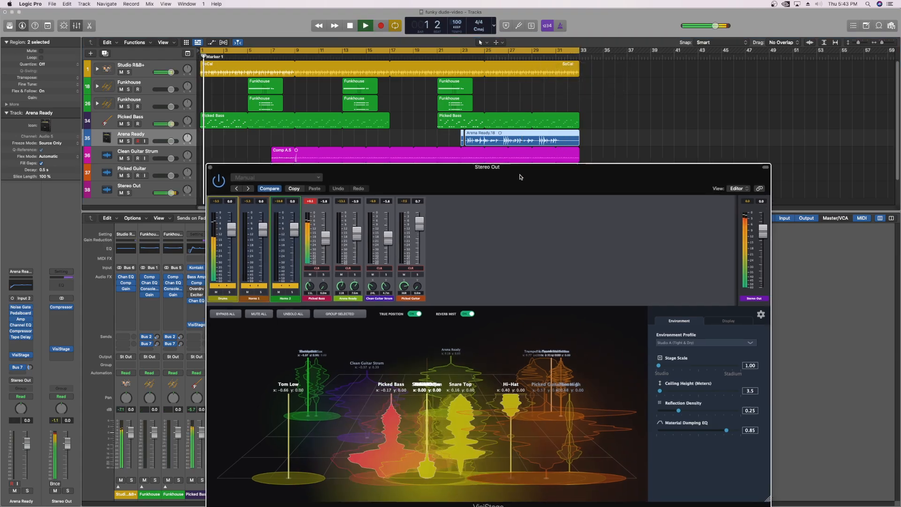
pyautogui.moveTo(522, 181); pyautogui.dragTo(510, 58)
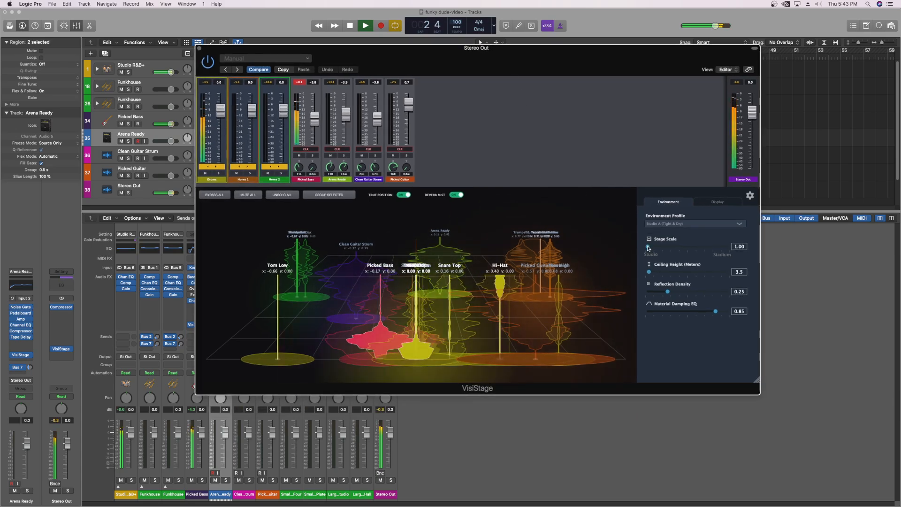
# Raise the Stage Scale to 2.00 while playing from the start of the song and return it to 1.00
pyautogui.moveTo(648, 247); pyautogui.dragTo(751, 247)
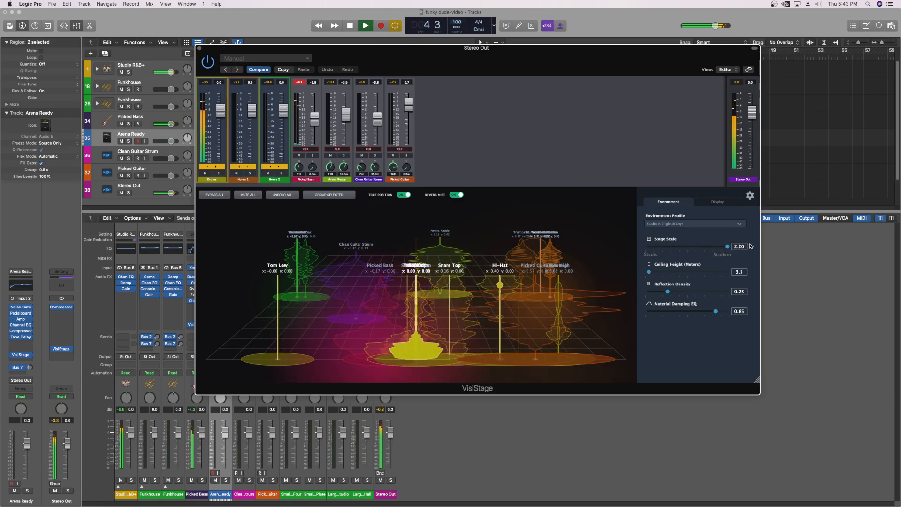
pyautogui.moveTo(745, 246)
pyautogui.mouseDown()
pyautogui.moveTo(638, 248)
pyautogui.moveTo(756, 244)
pyautogui.mouseUp()
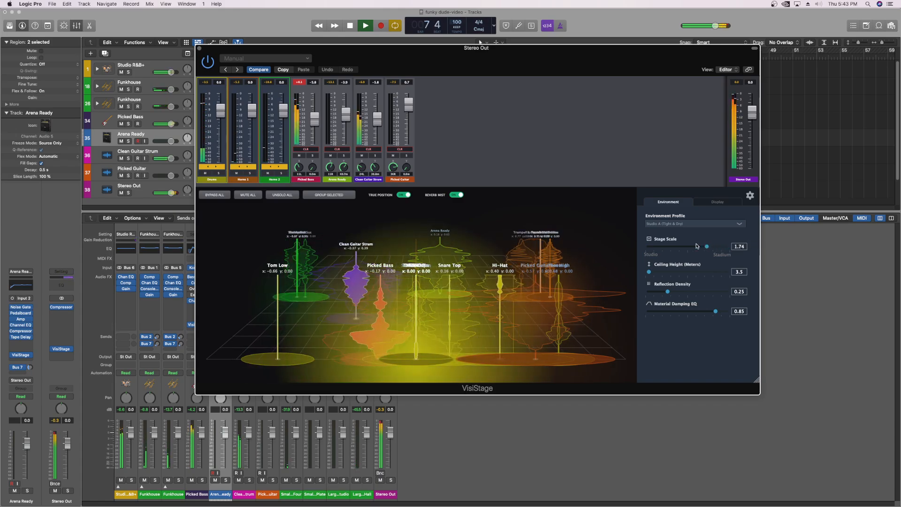
pyautogui.moveTo(727, 246); pyautogui.dragTo(646, 253)
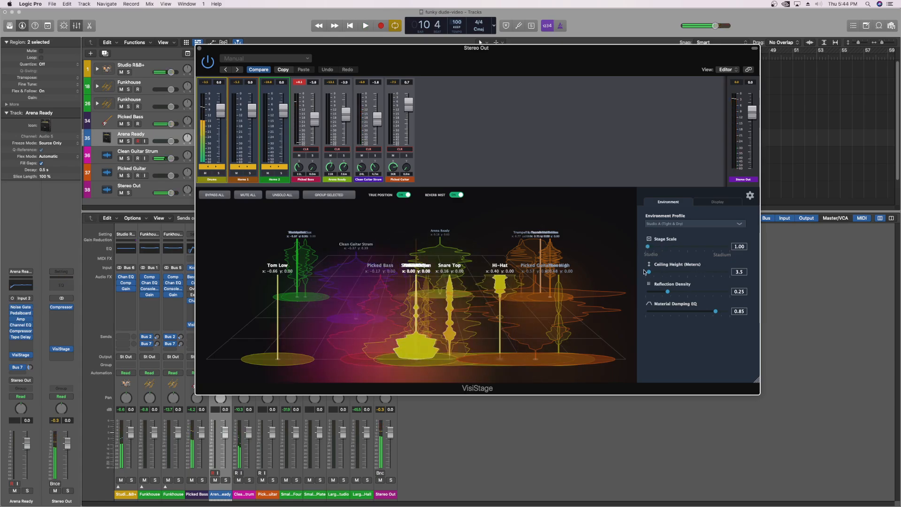
# Try the Cathedral environment profile with a Ceiling Height of 9.5 m and a Reflection Density of 0.18
pyautogui.click(662, 224)
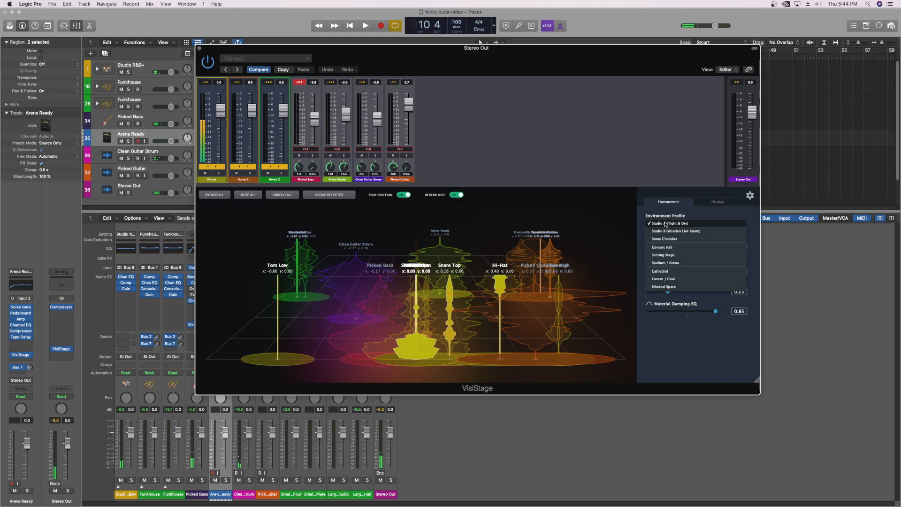
pyautogui.click(666, 271)
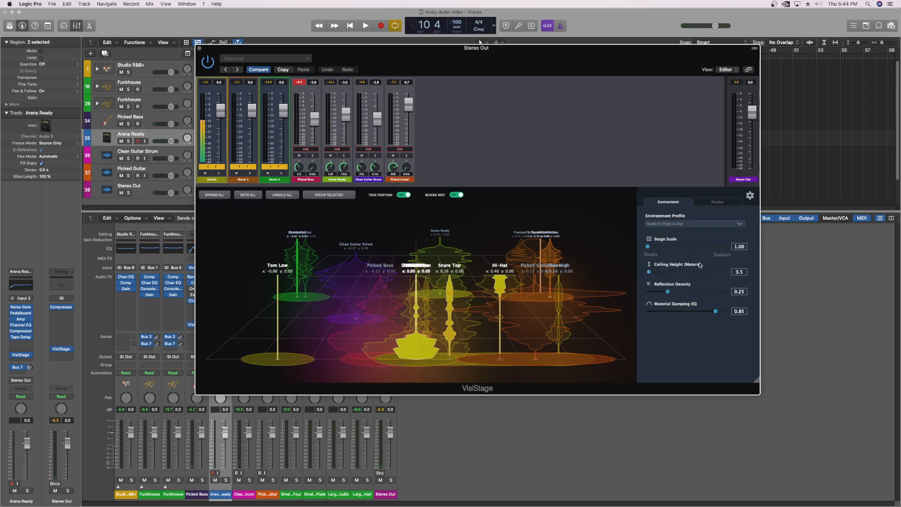
pyautogui.click(676, 224)
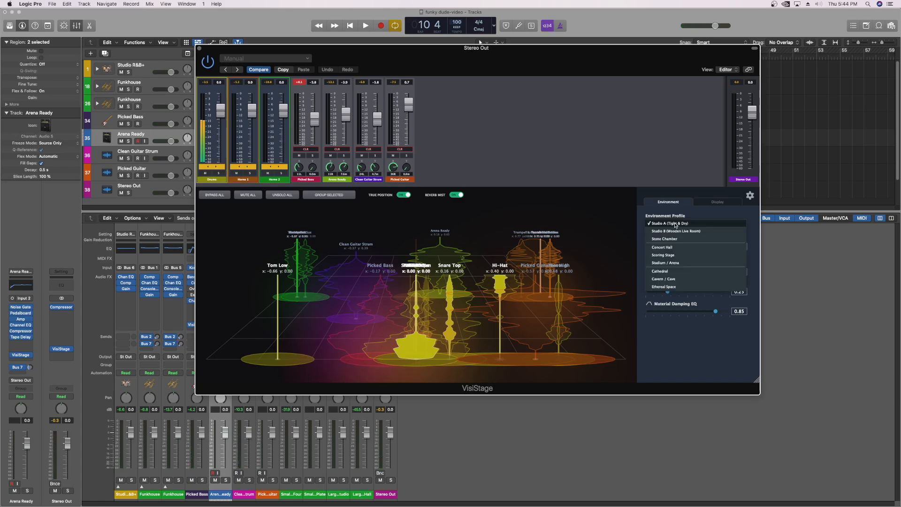
pyautogui.click(672, 274)
pyautogui.moveTo(650, 274)
pyautogui.mouseDown()
pyautogui.moveTo(716, 272)
pyautogui.moveTo(646, 272)
pyautogui.mouseUp()
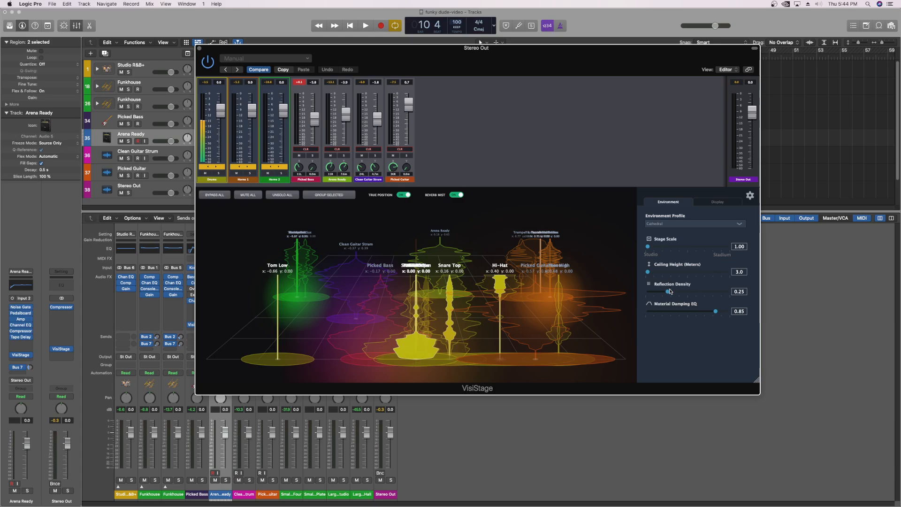
pyautogui.moveTo(700, 292); pyautogui.dragTo(663, 292)
# Try the Cavern / Cave and Ethereal Space profiles with Reflection Density and Material Damping EQ at 0.95 and a 9.0 m Ceiling Height
pyautogui.click(669, 226)
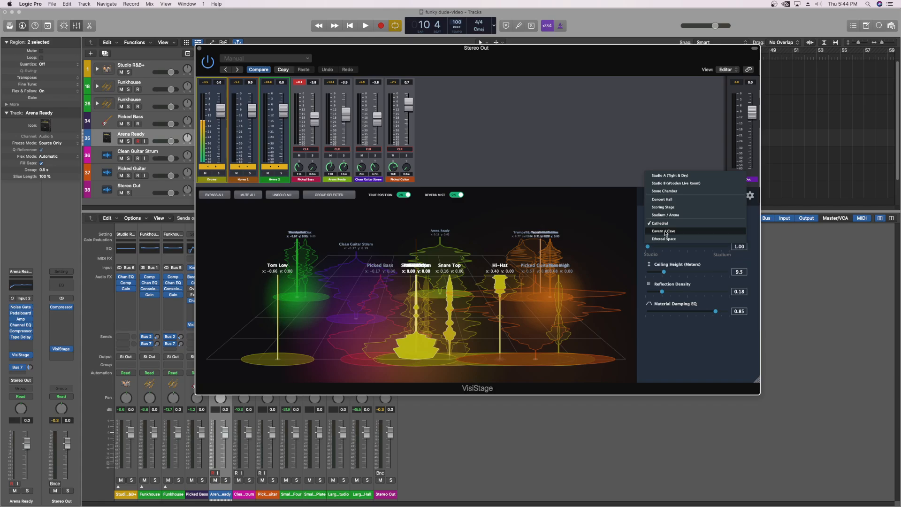
pyautogui.click(672, 239)
pyautogui.click(670, 225)
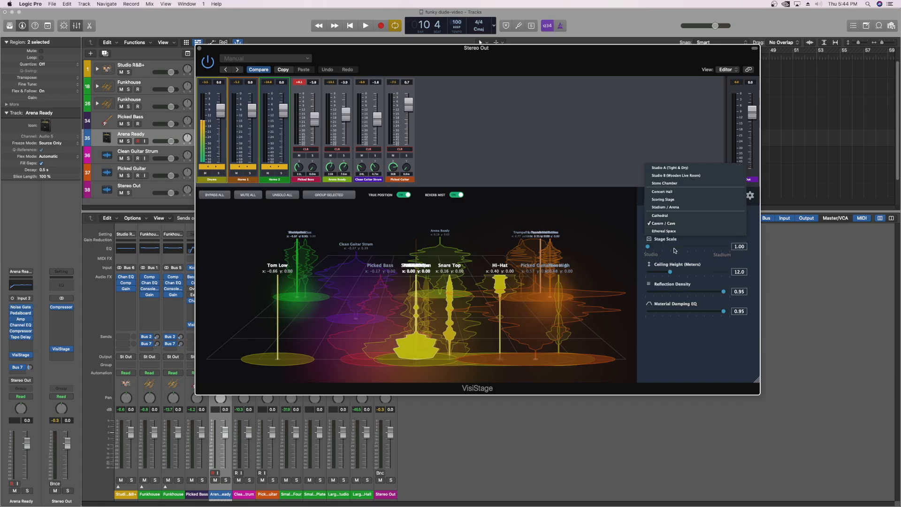
pyautogui.click(671, 231)
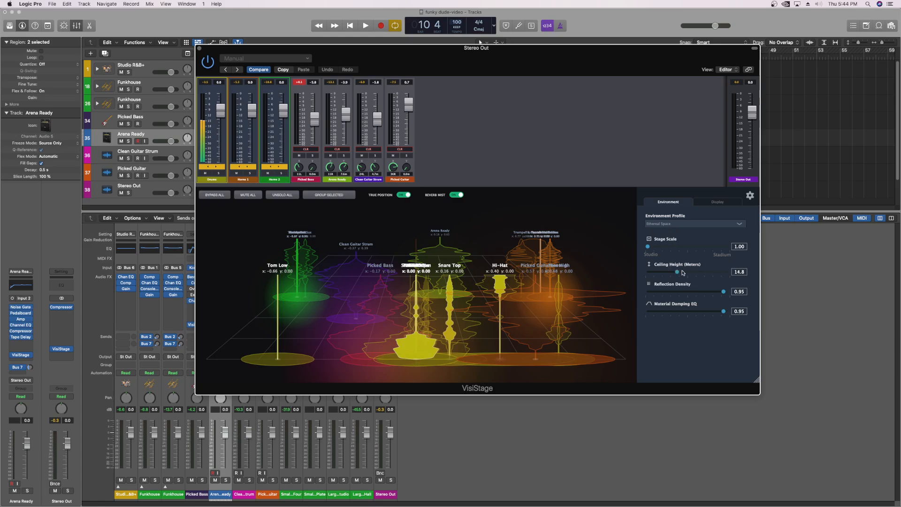
pyautogui.moveTo(697, 271); pyautogui.dragTo(663, 272)
# Set the Environment Profile back to Studio A (Tight & Dry) and start playback from bar 1
pyautogui.click(666, 225)
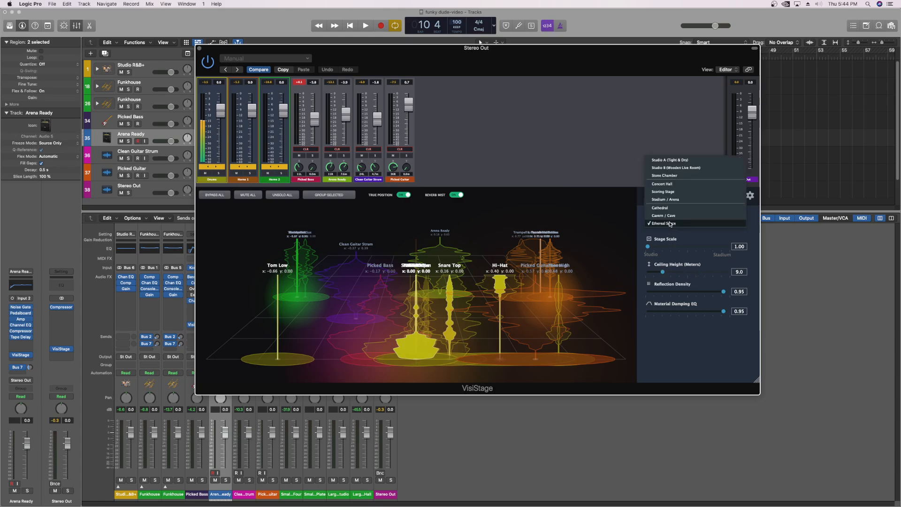
pyautogui.click(669, 162)
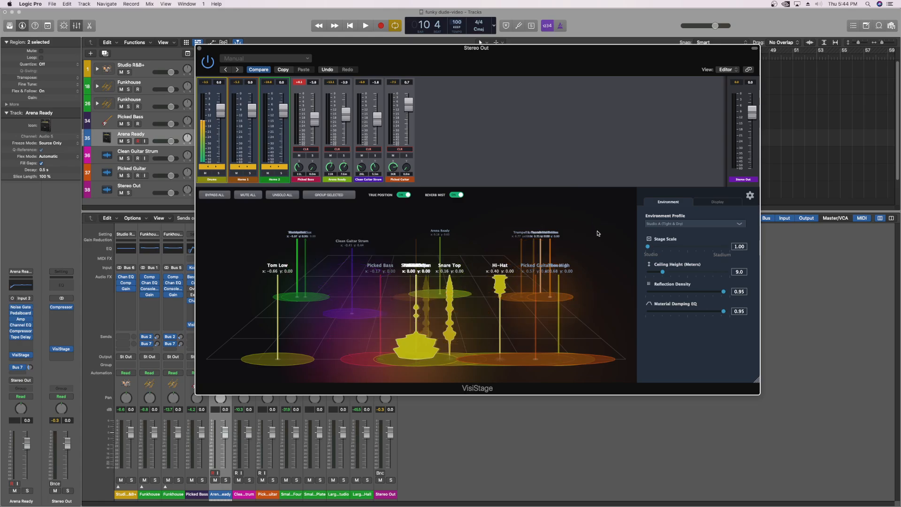
pyautogui.press('space')
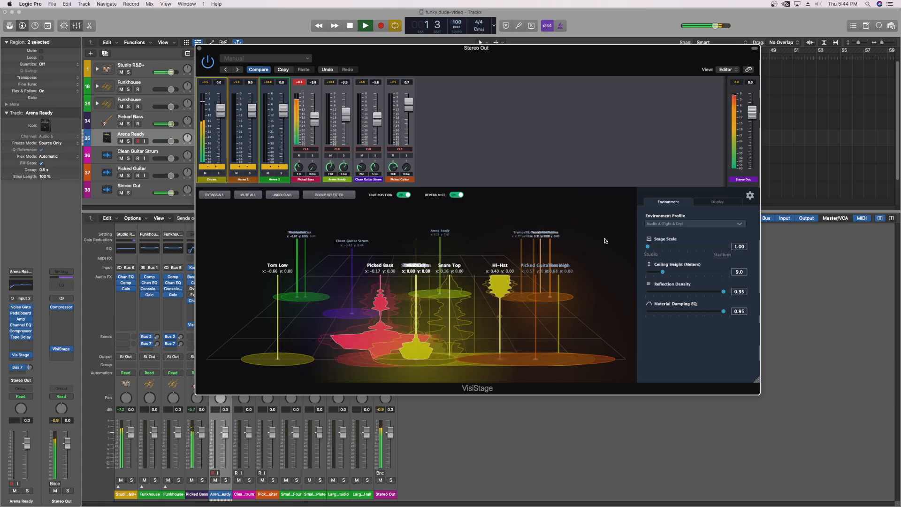
# Try the Concert Hall environment profile during playback, raising the Stage Scale slightly and returning it to 1.00
pyautogui.click(672, 223)
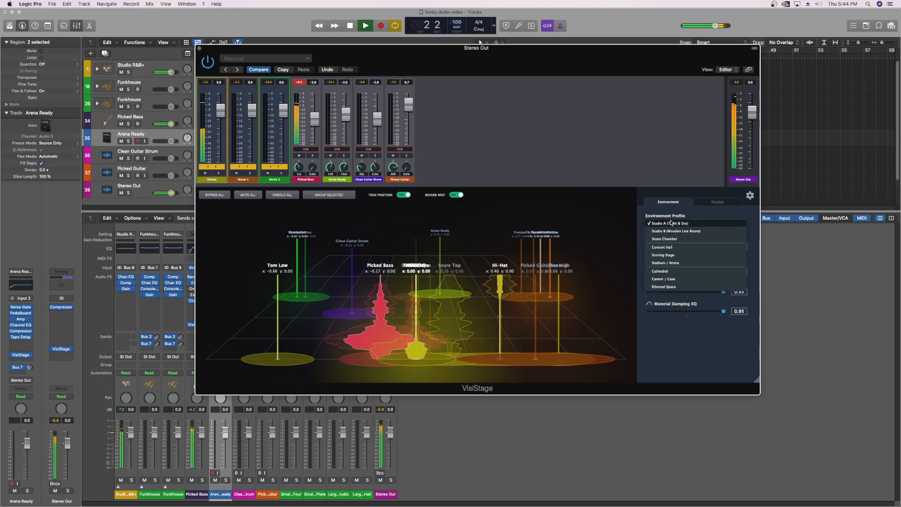
pyautogui.click(671, 224)
pyautogui.click(671, 223)
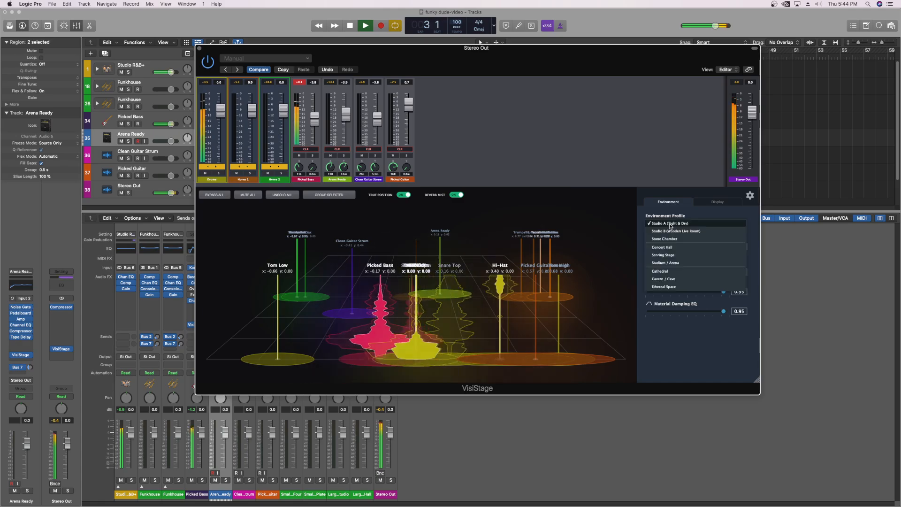
pyautogui.click(668, 248)
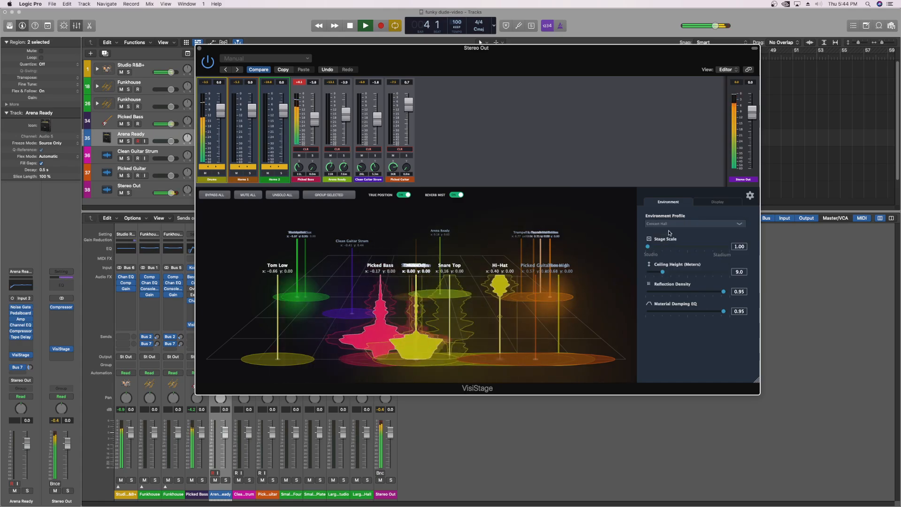
pyautogui.moveTo(648, 246); pyautogui.dragTo(656, 249)
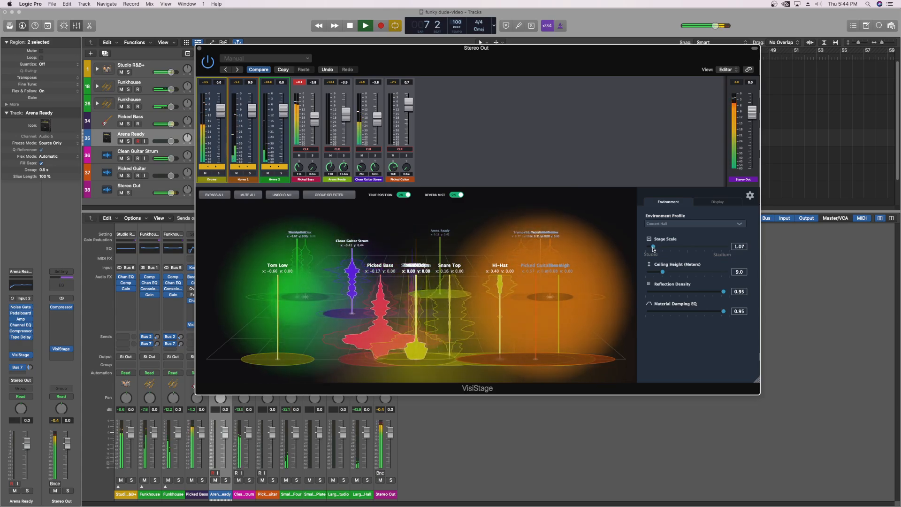
pyautogui.moveTo(656, 249); pyautogui.dragTo(647, 250)
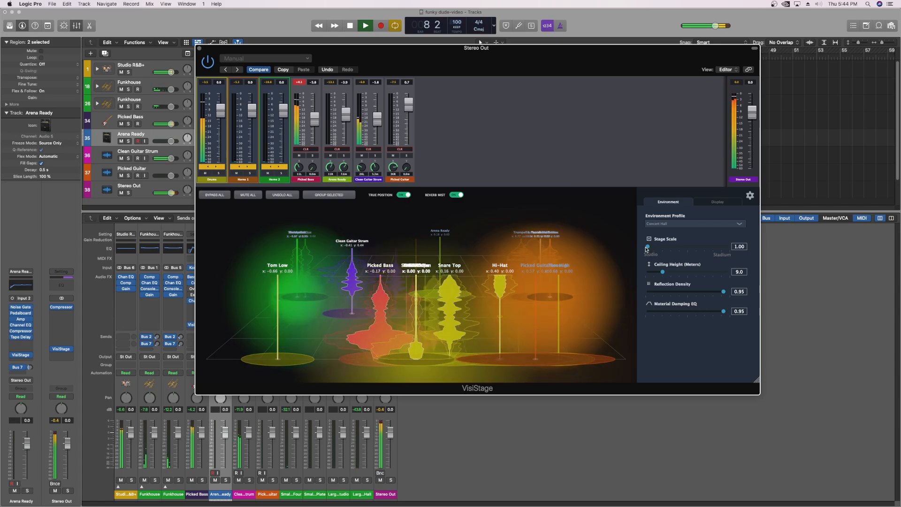
# Set the Reverb Mist Opacity in the display options to 0.35
pyautogui.click(717, 202)
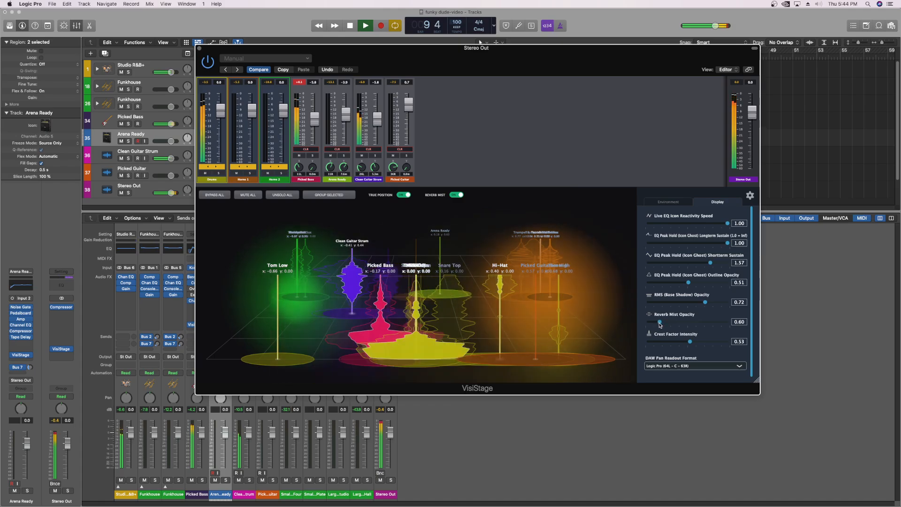
pyautogui.moveTo(668, 322); pyautogui.dragTo(655, 327)
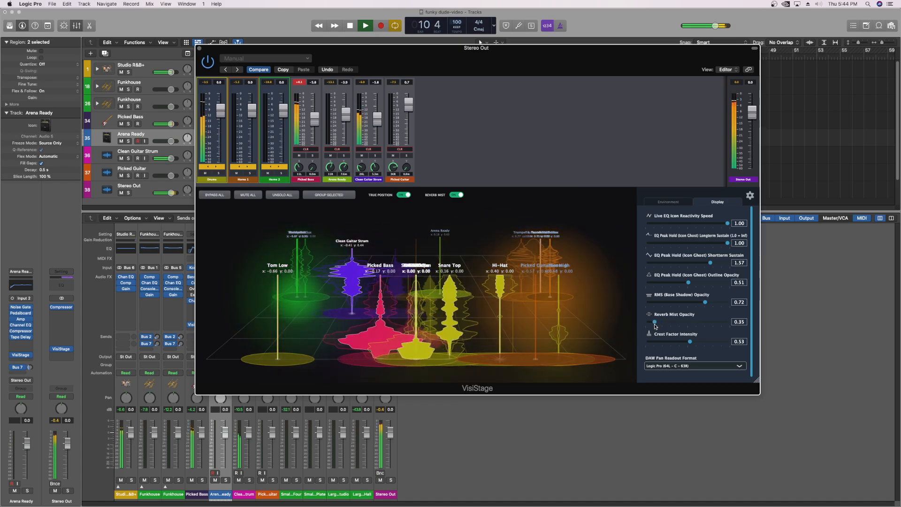
# Restore the Studio A (Tight & Dry) profile with Ceiling Height 3.5 m, Reflection Density 0.25 and Material Damping EQ 0.85
pyautogui.click(662, 203)
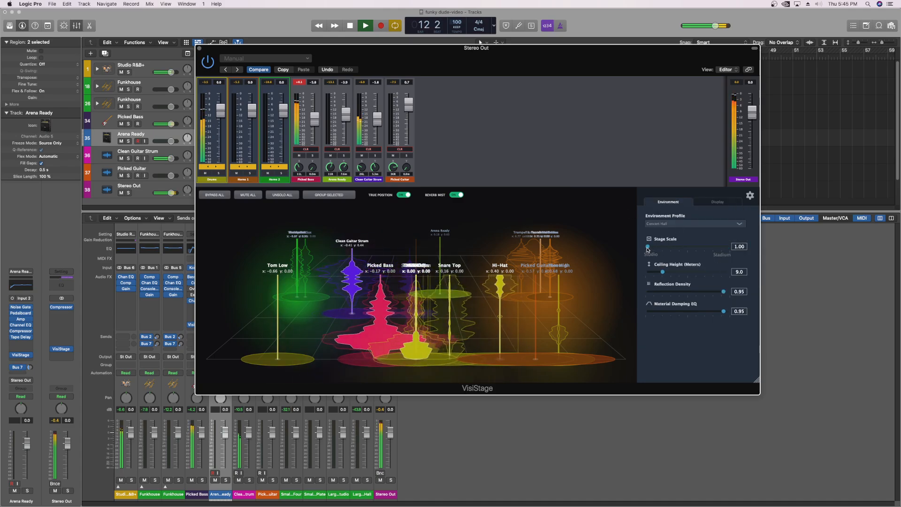
pyautogui.click(666, 226)
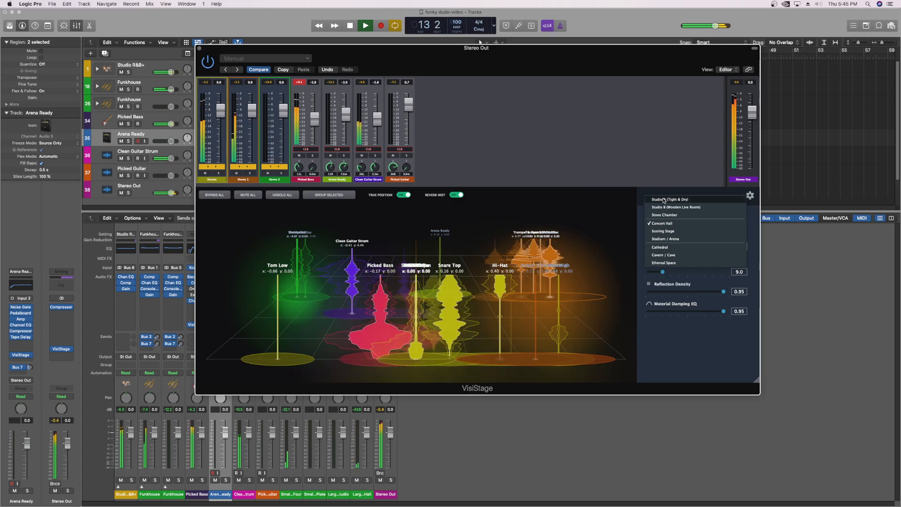
pyautogui.click(660, 219)
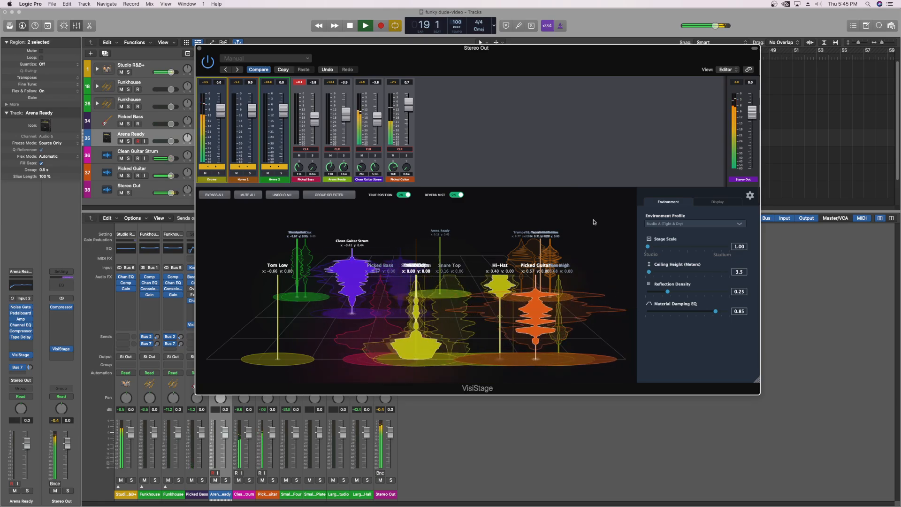
# Select Picked Guitar on the stage and nudge it slightly toward the rear, keeping it on the right side
pyautogui.click(536, 301)
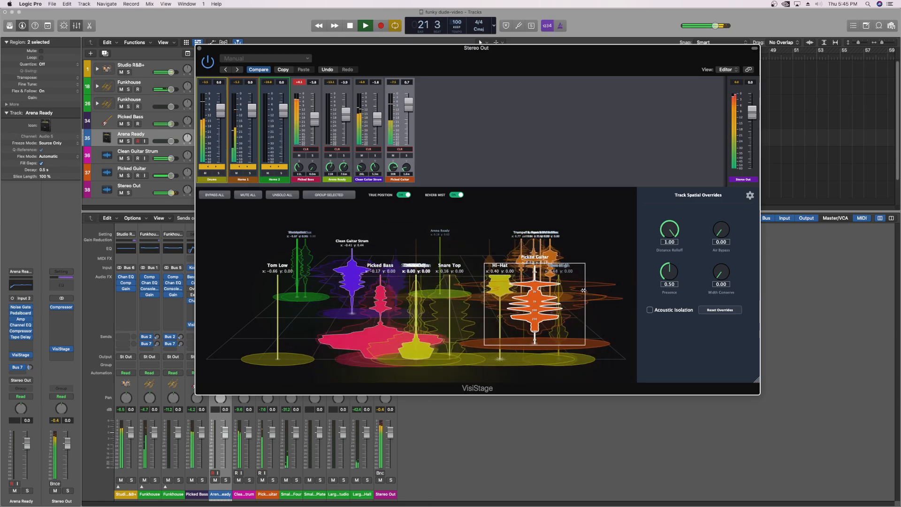
pyautogui.moveTo(532, 298); pyautogui.dragTo(536, 304)
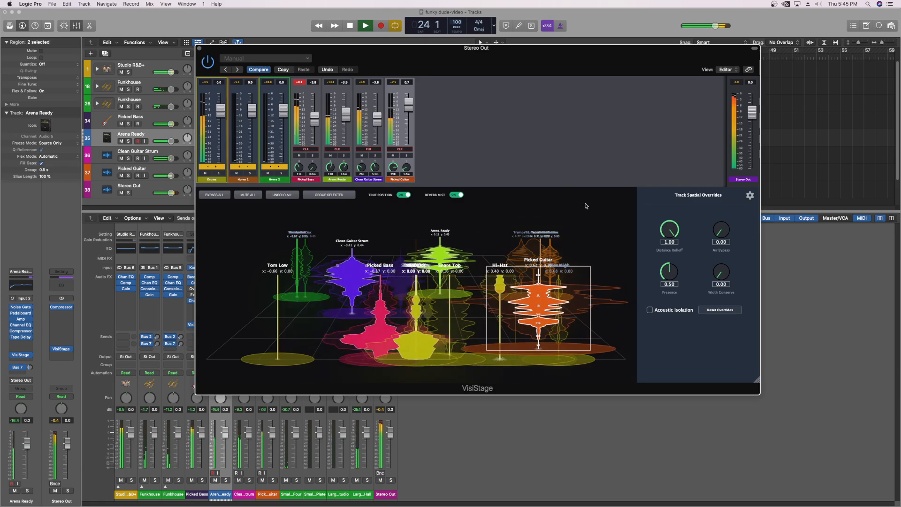
# Select Arena Ready on the stage, shift it slightly farther right among the rear instruments, and clear the selection
pyautogui.click(441, 251)
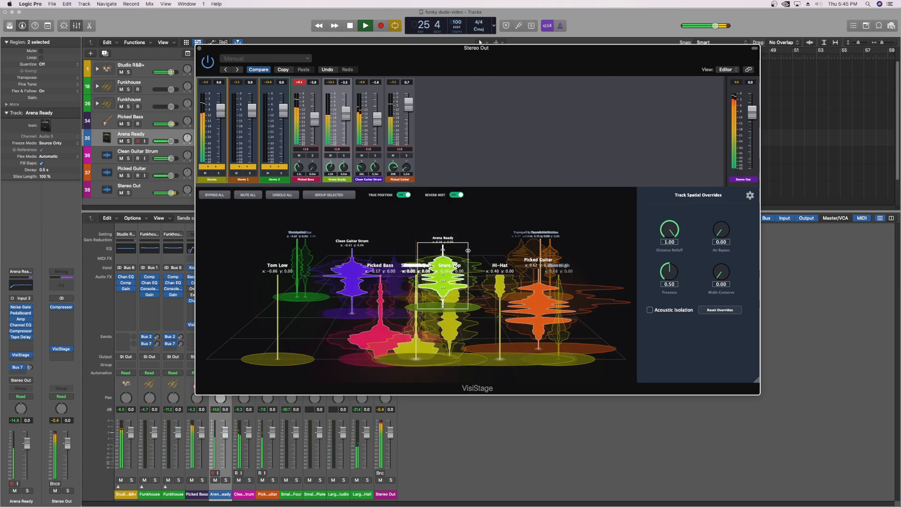
pyautogui.click(505, 221)
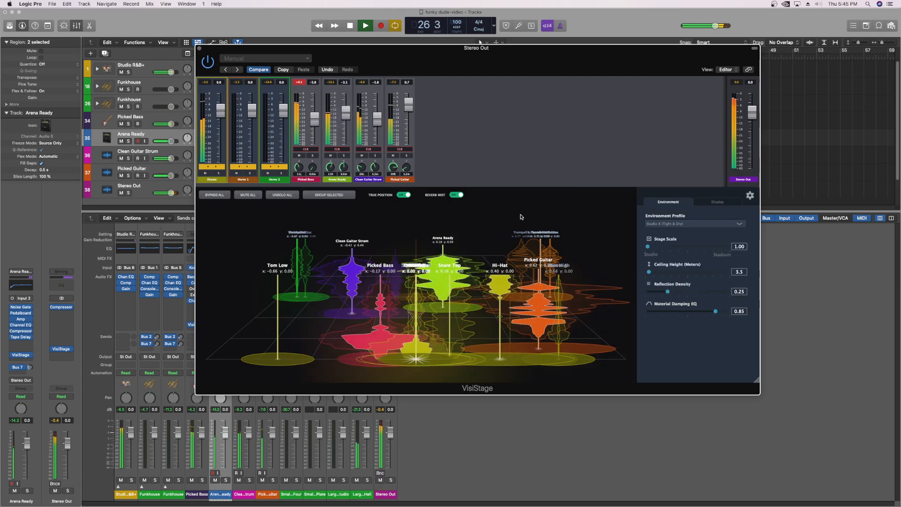
pyautogui.click(446, 261)
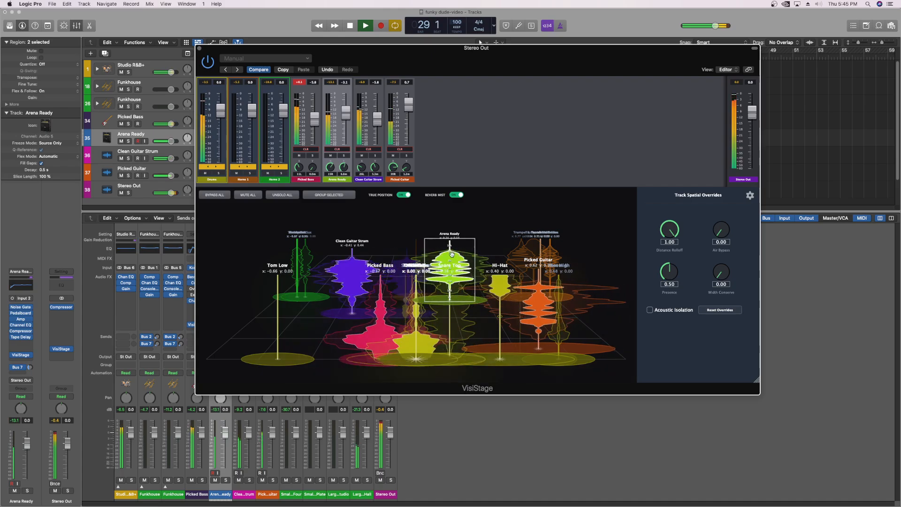
pyautogui.moveTo(461, 255); pyautogui.dragTo(471, 270)
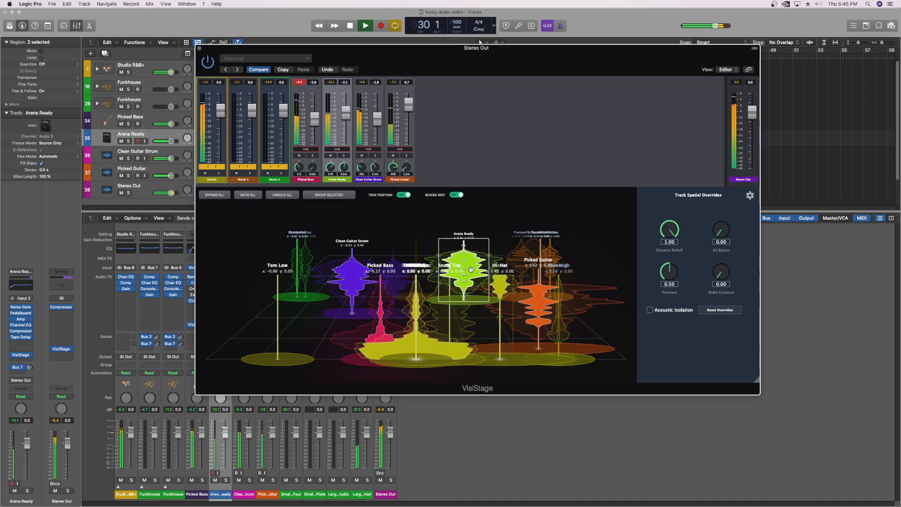
pyautogui.click(493, 214)
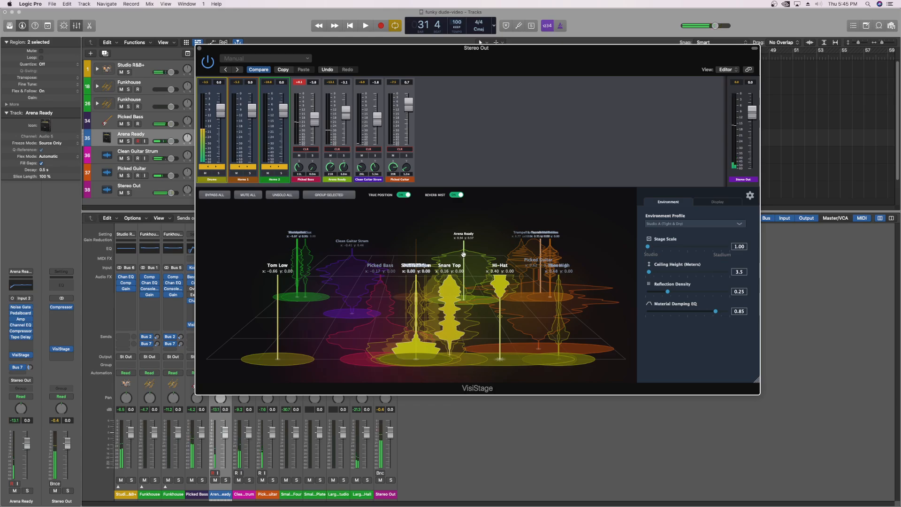
# Select Clean Guitar Strum on the stage and loop playback over a cycle range shortened to bars 8 to 17
pyautogui.click(350, 274)
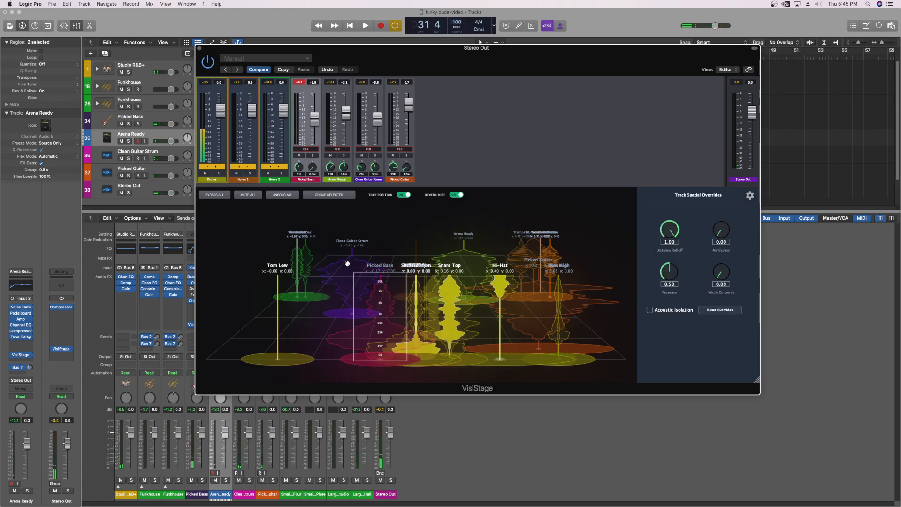
pyautogui.click(347, 262)
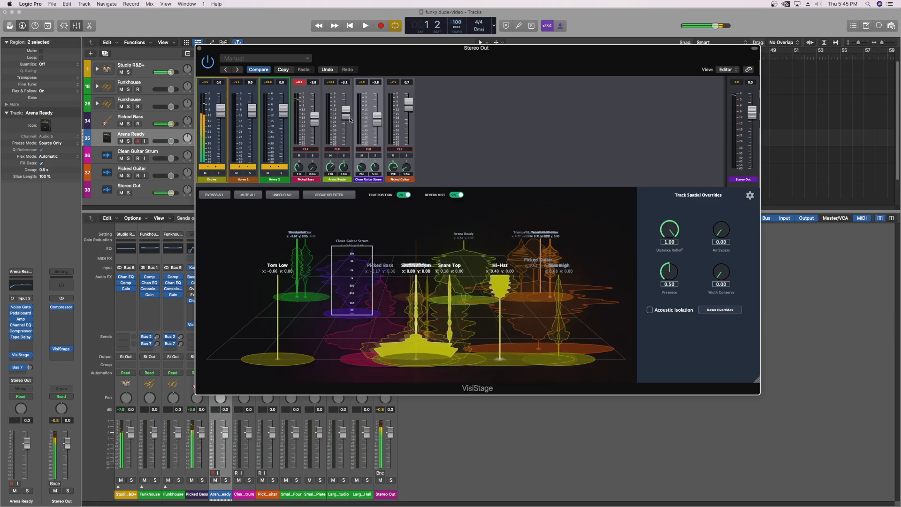
pyautogui.moveTo(354, 55); pyautogui.dragTo(367, 146)
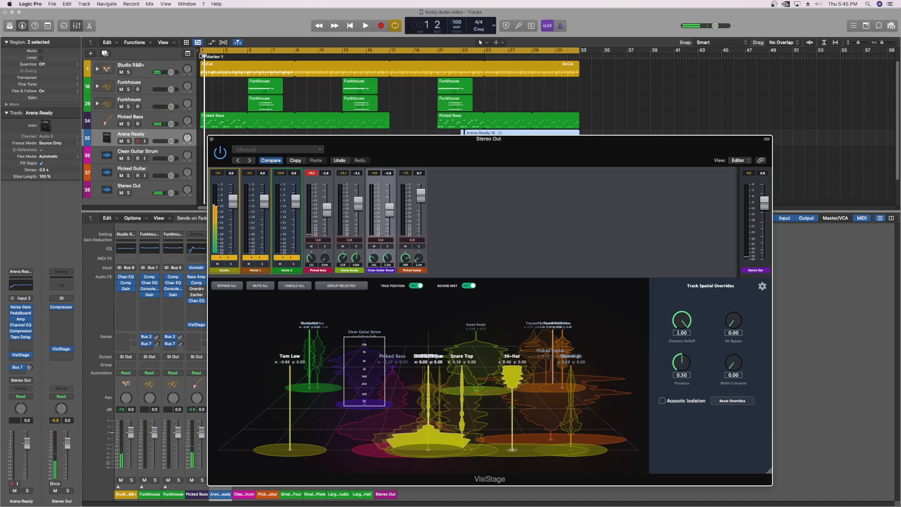
pyautogui.moveTo(222, 53); pyautogui.dragTo(303, 47)
pyautogui.moveTo(303, 47); pyautogui.dragTo(303, 47)
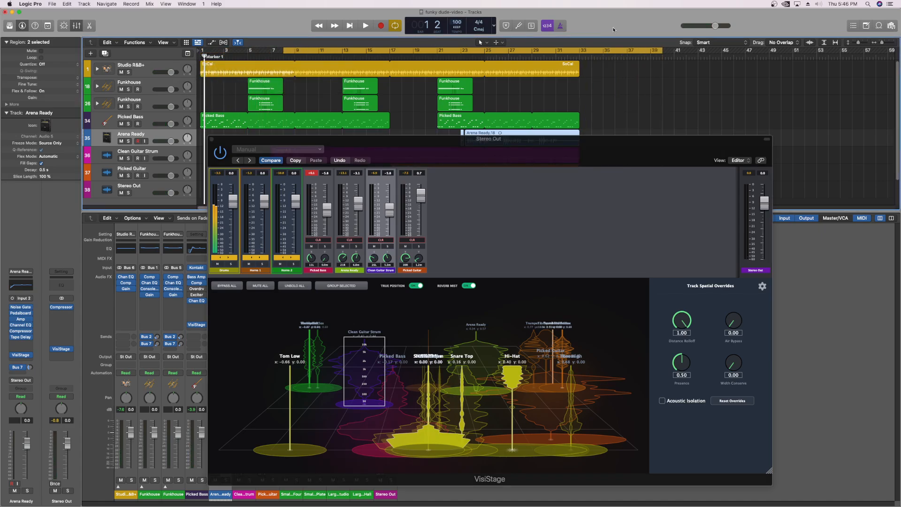
pyautogui.moveTo(662, 50); pyautogui.dragTo(389, 82)
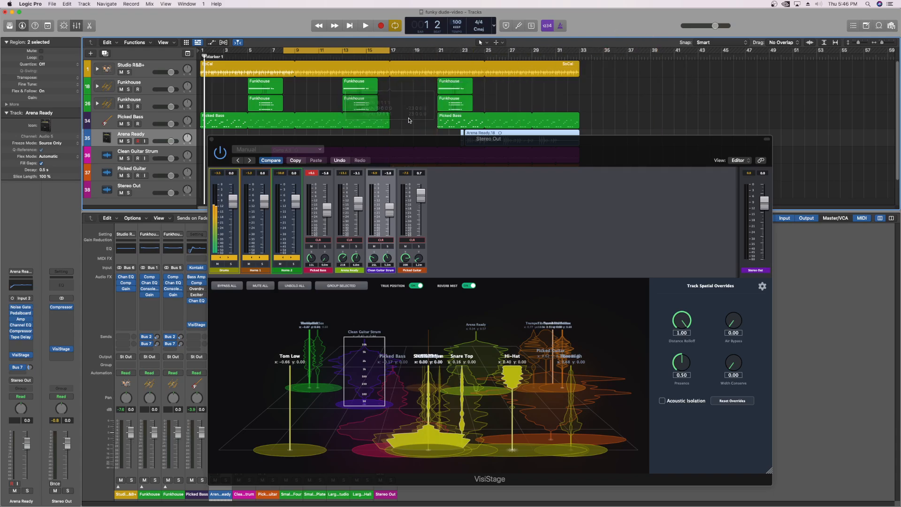
pyautogui.press('space')
pyautogui.moveTo(404, 150); pyautogui.dragTo(358, 57)
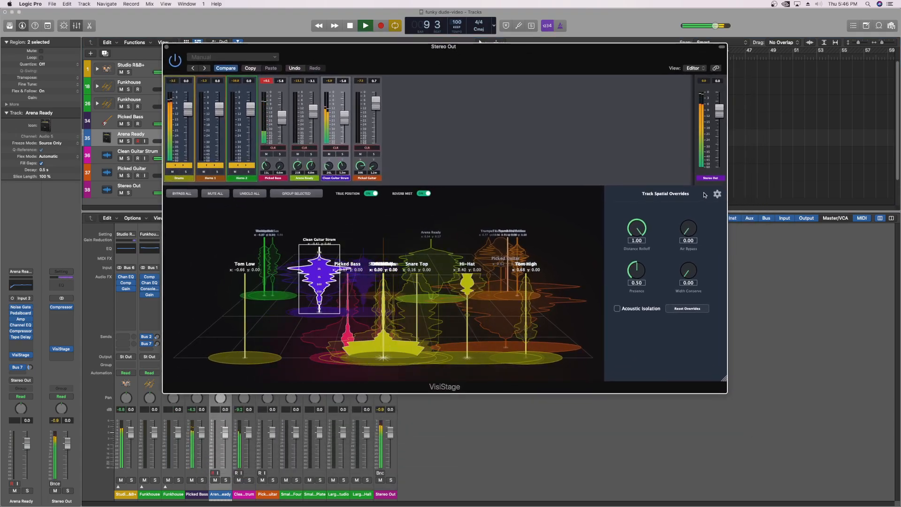
# Clear the track selection and switch the Environment Profile to Cathedral during playback
pyautogui.click(547, 216)
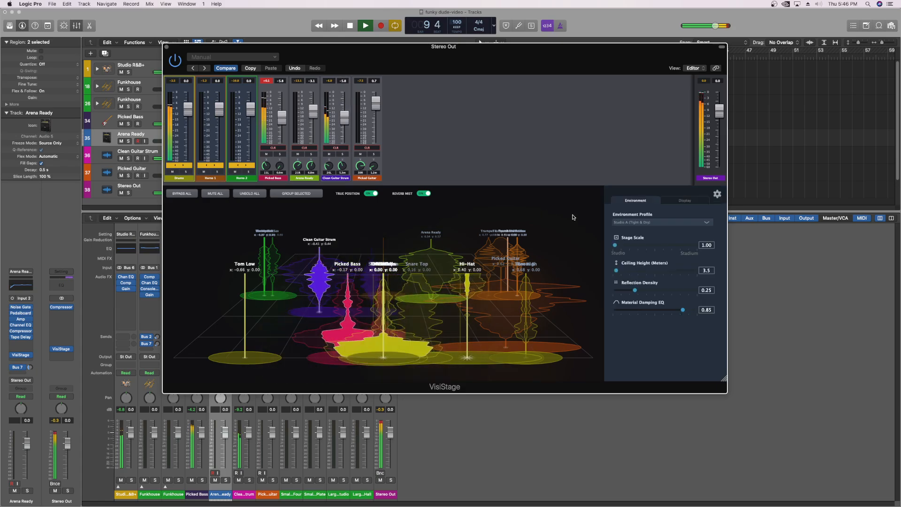
pyautogui.click(638, 223)
pyautogui.click(632, 269)
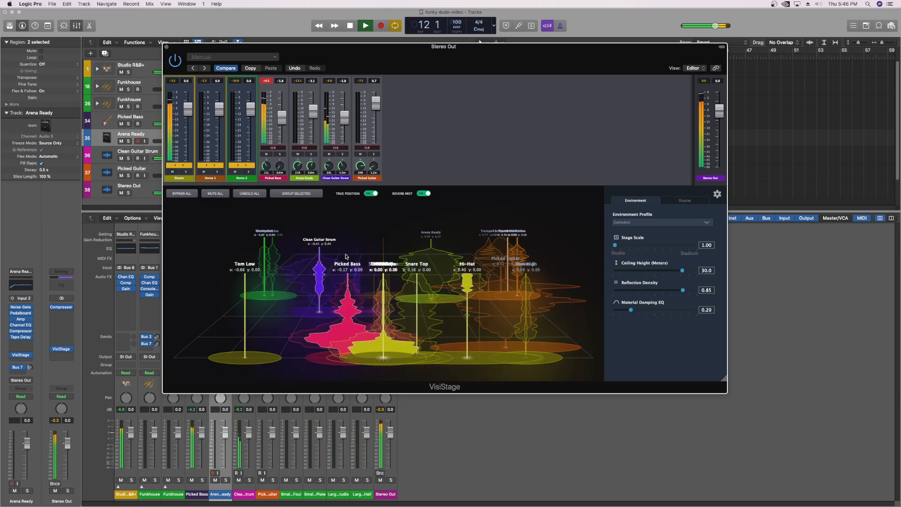
# Try Clean Guitar Strum with Acoustic Isolation on and off, setting its Distance Rolloff and Presence to 0.00
pyautogui.click(319, 262)
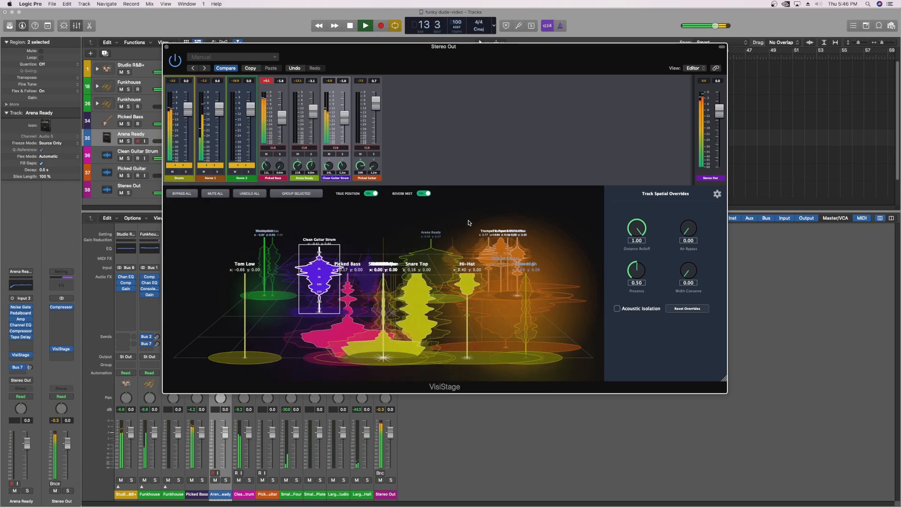
pyautogui.click(617, 309)
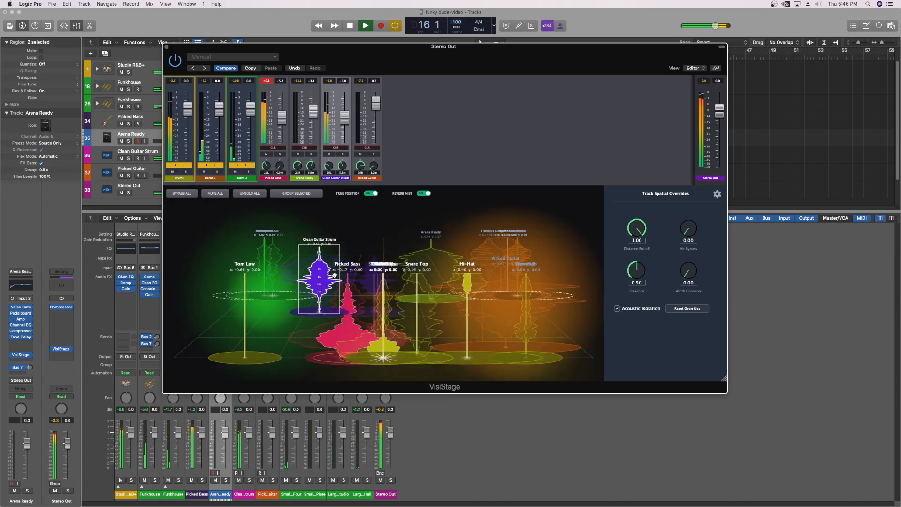
pyautogui.moveTo(637, 230); pyautogui.dragTo(636, 360)
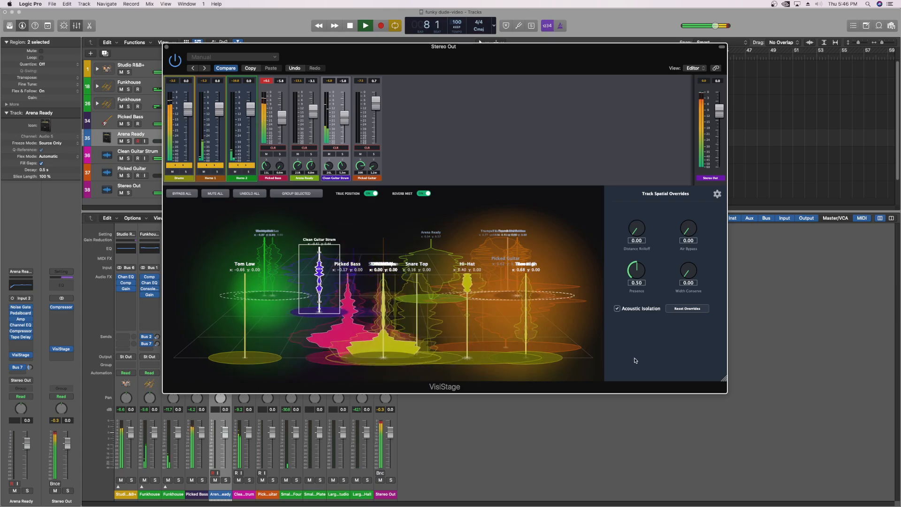
pyautogui.moveTo(633, 269); pyautogui.dragTo(632, 353)
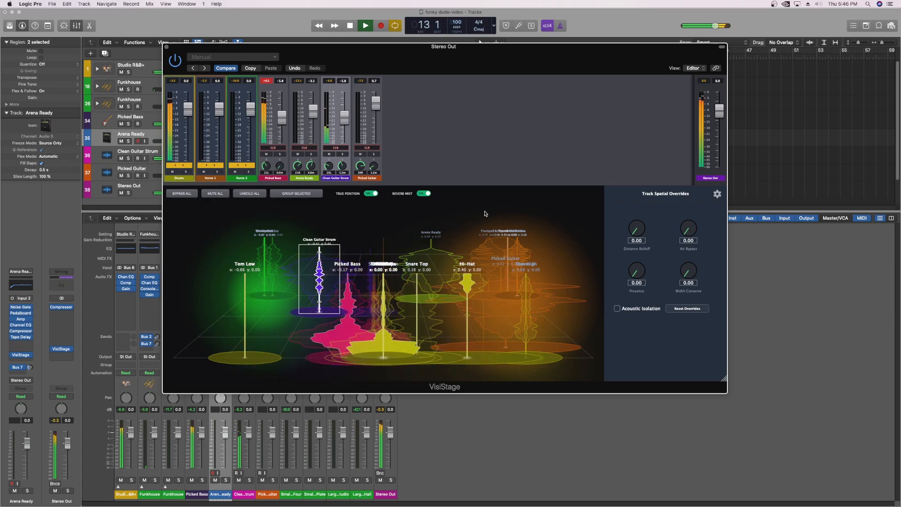
# Compare the Studio A (Tight & Dry) profile against Cathedral, return to Cathedral and reselect Clean Guitar Strum
pyautogui.click(486, 214)
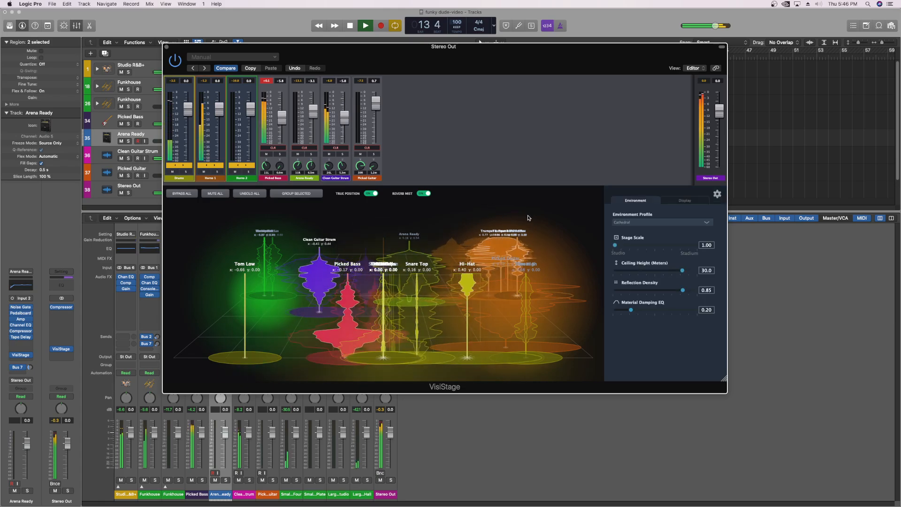
pyautogui.click(659, 222)
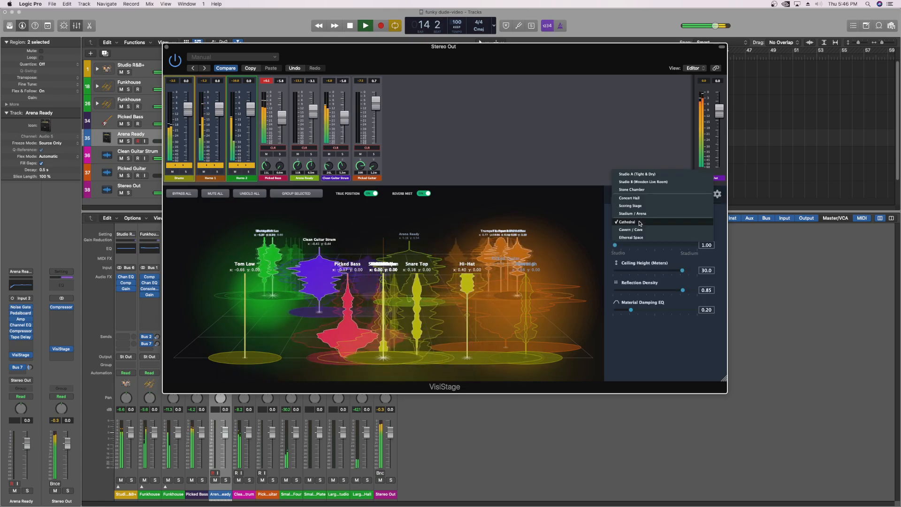
pyautogui.click(630, 174)
pyautogui.click(639, 222)
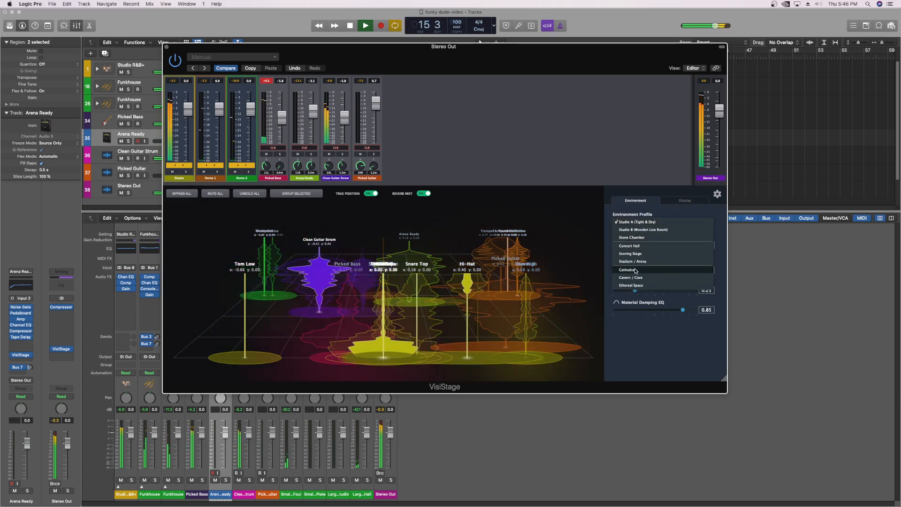
pyautogui.click(636, 271)
pyautogui.click(330, 264)
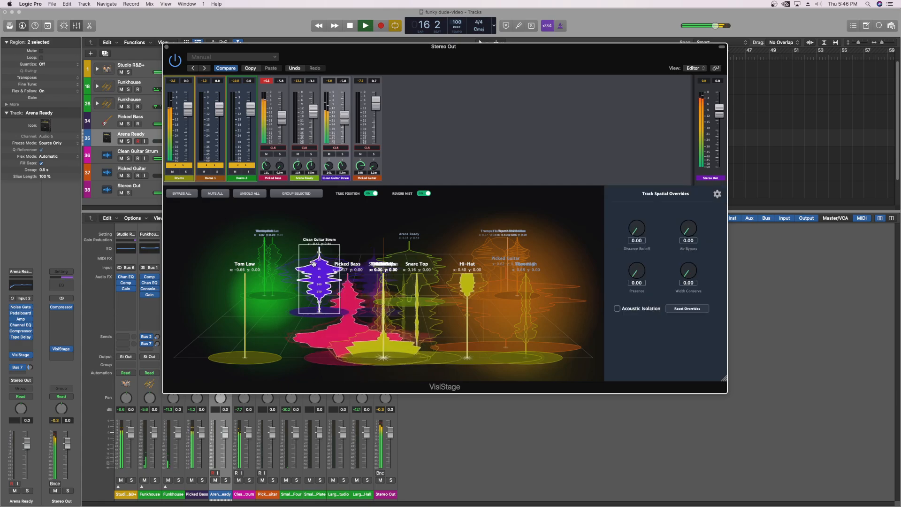
# Try Presence 0.62 and Distance Rolloff 0.63 on Clean Guitar Strum, and reset the track's spatial overrides
pyautogui.moveTo(634, 281); pyautogui.dragTo(628, 161)
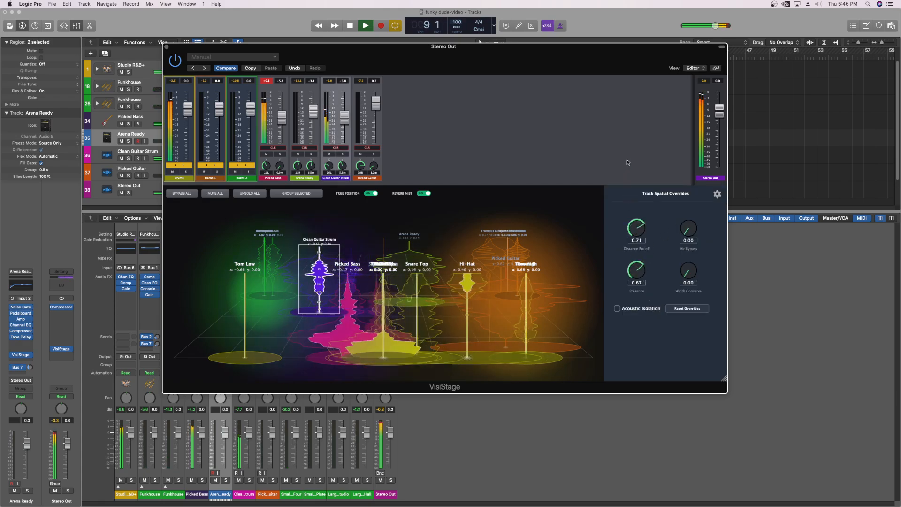
pyautogui.moveTo(636, 258); pyautogui.dragTo(634, 277)
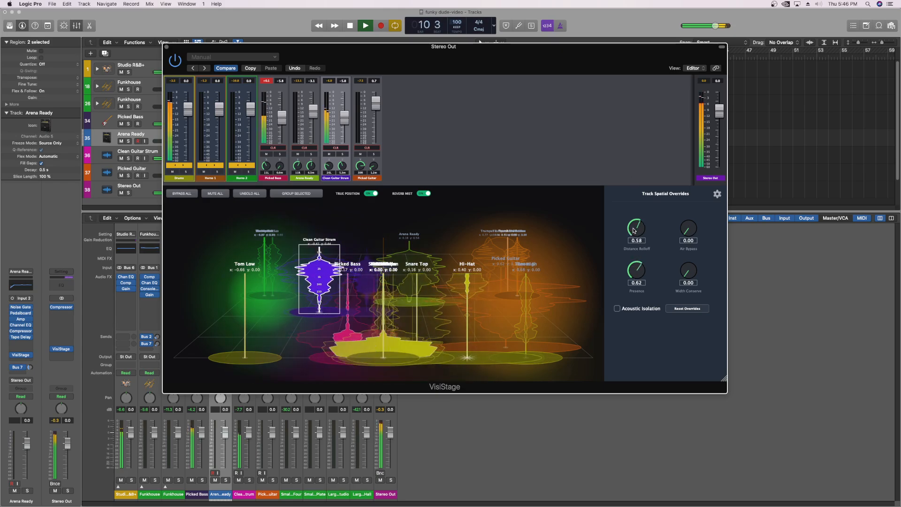
pyautogui.moveTo(633, 231); pyautogui.dragTo(635, 225)
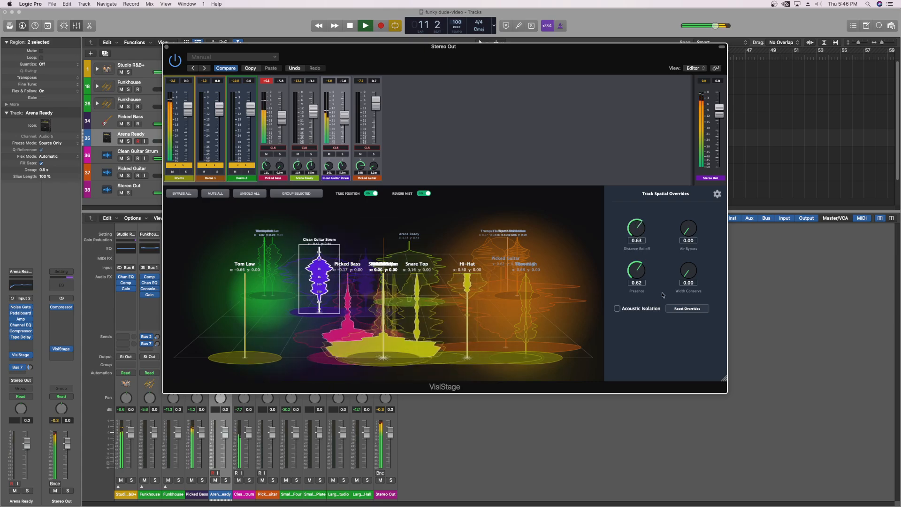
pyautogui.click(687, 309)
pyautogui.click(433, 282)
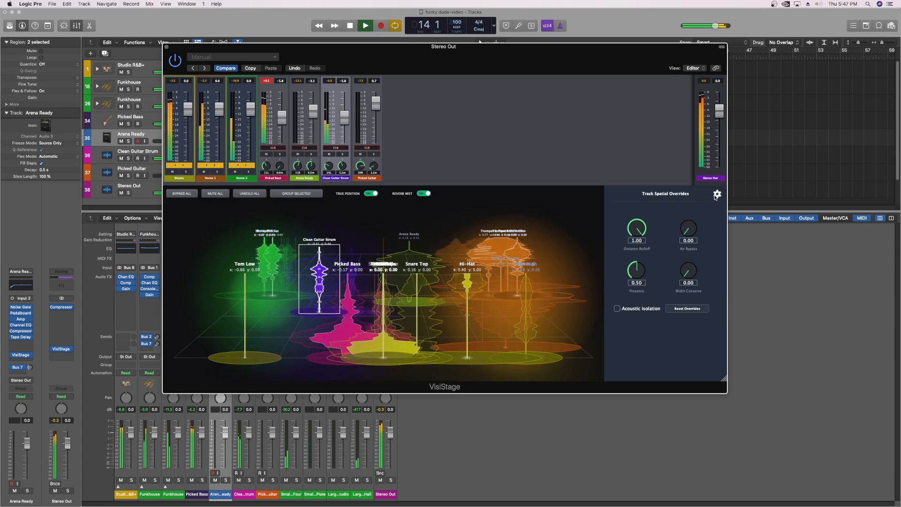
# Deselect the track and return the Environment Profile to Studio A (Tight & Dry)
pyautogui.click(525, 220)
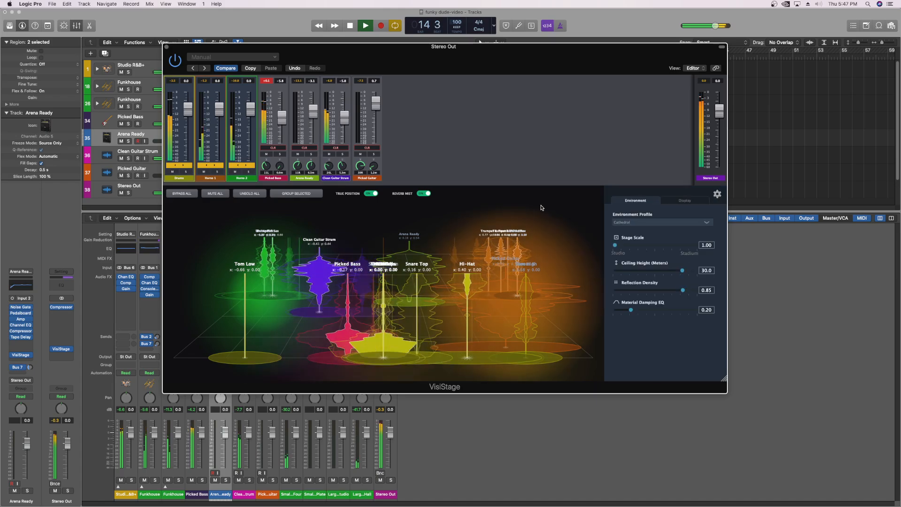
pyautogui.click(649, 224)
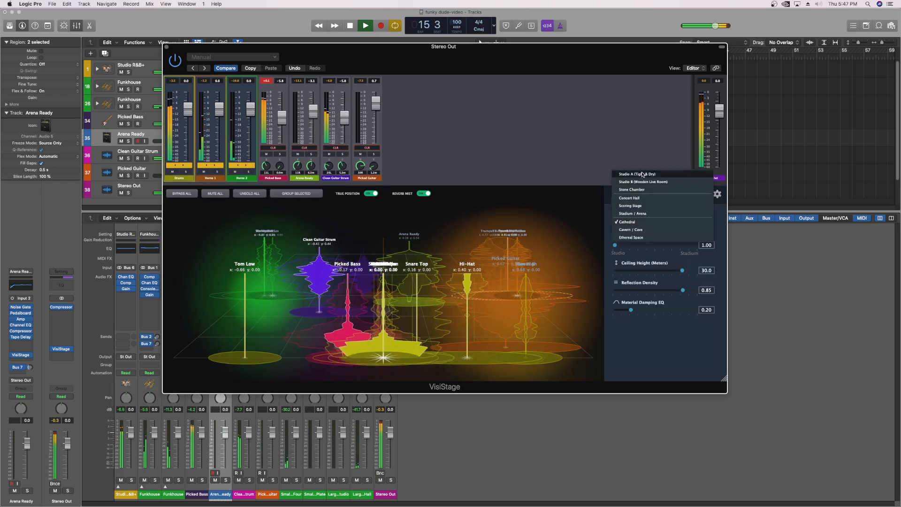
pyautogui.click(643, 177)
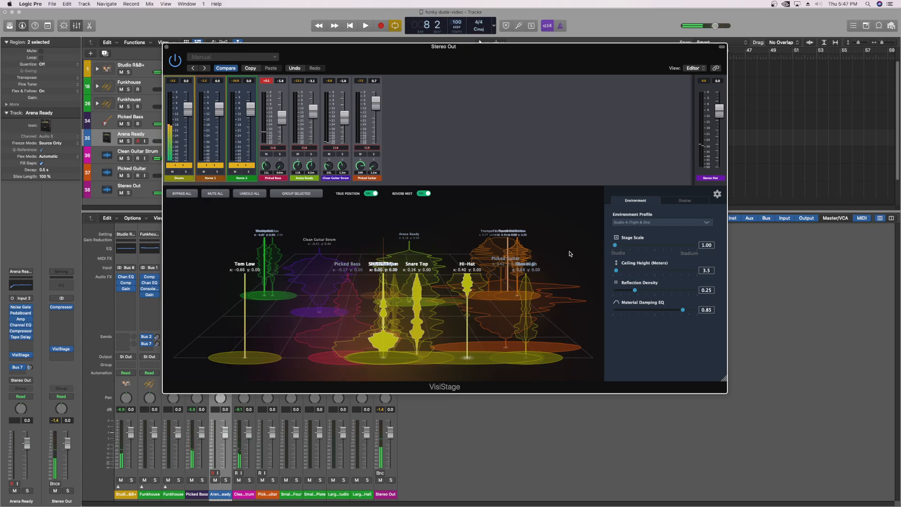
# Select Clean Guitar Strum and reset all its spatial overrides to their defaults
pyautogui.click(310, 274)
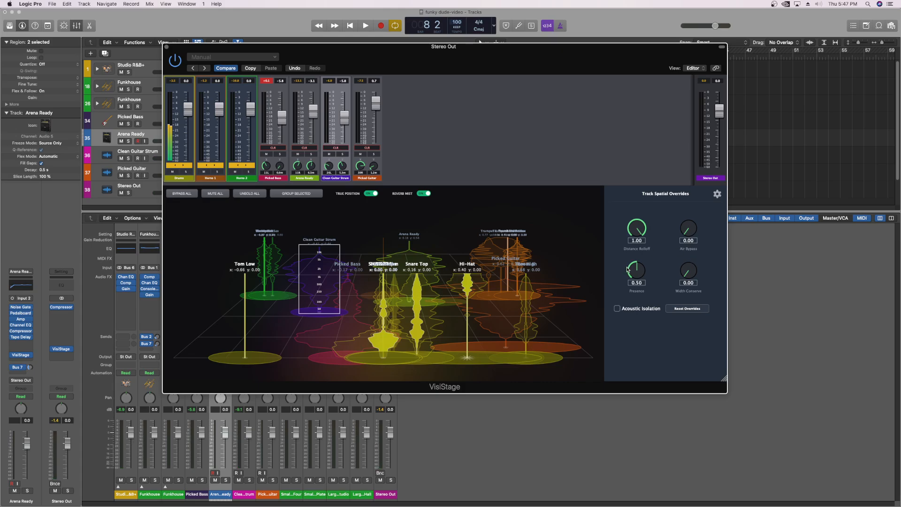
pyautogui.click(687, 308)
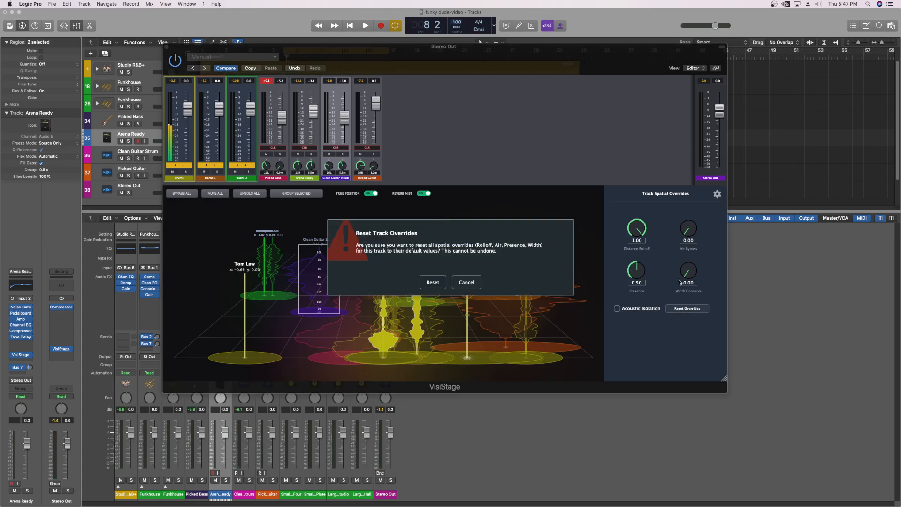
pyautogui.click(436, 287)
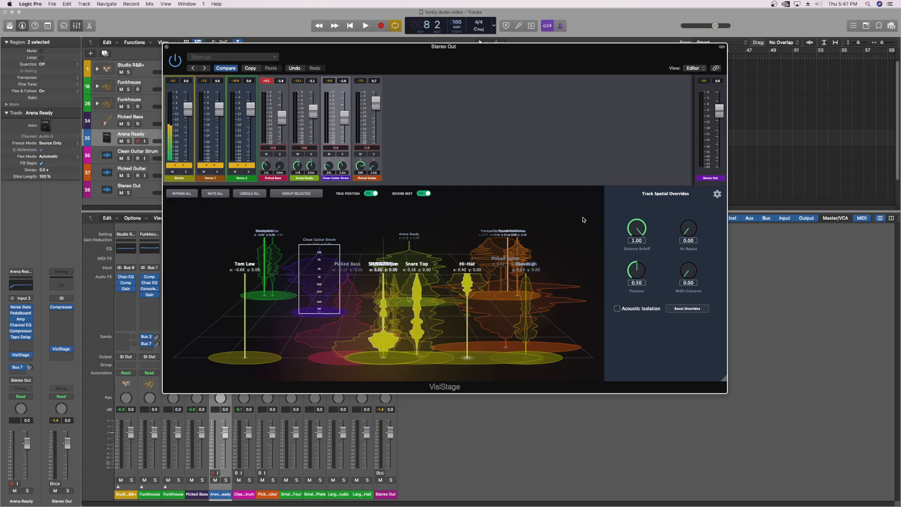
# Hide the settings panel beside the stage, show it again and clear the track selection
pyautogui.click(714, 195)
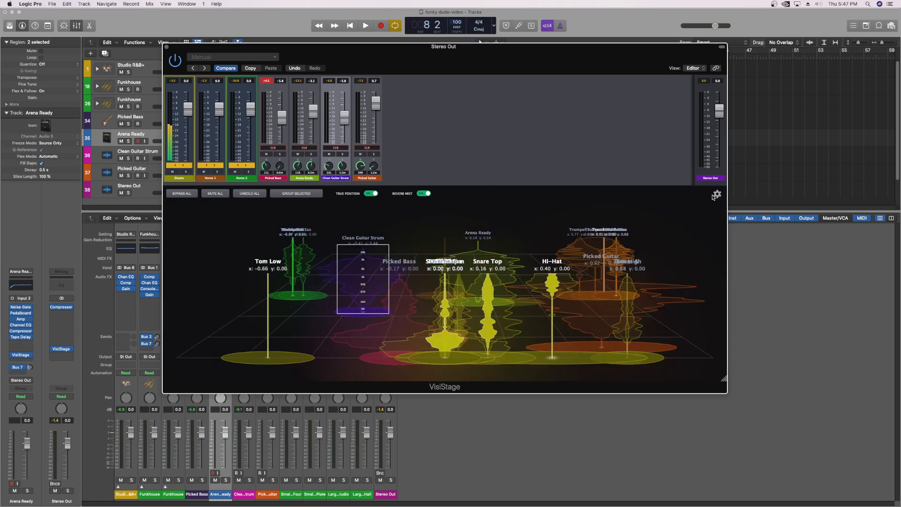
pyautogui.click(717, 195)
pyautogui.click(625, 205)
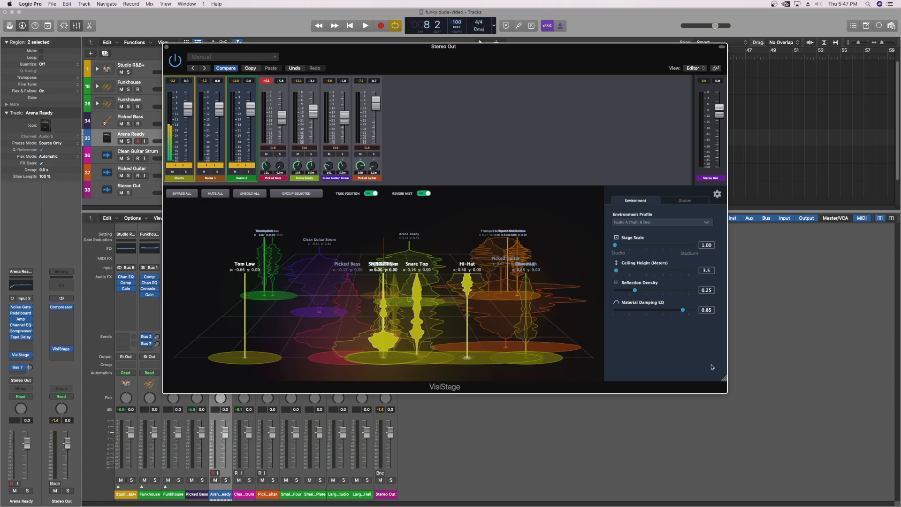
# Enlarge the plug-in window in both width and height, and select Clean Guitar Strum on the stage
pyautogui.moveTo(725, 380); pyautogui.dragTo(864, 462)
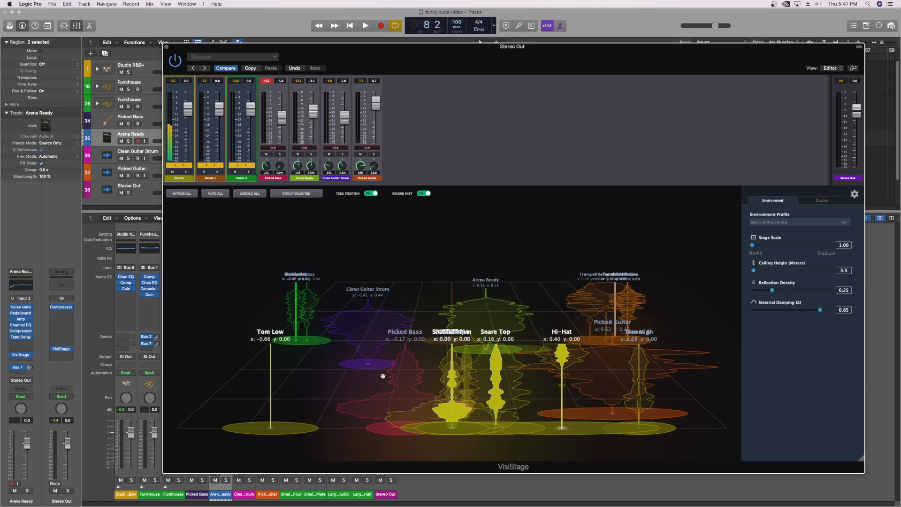
pyautogui.click(366, 336)
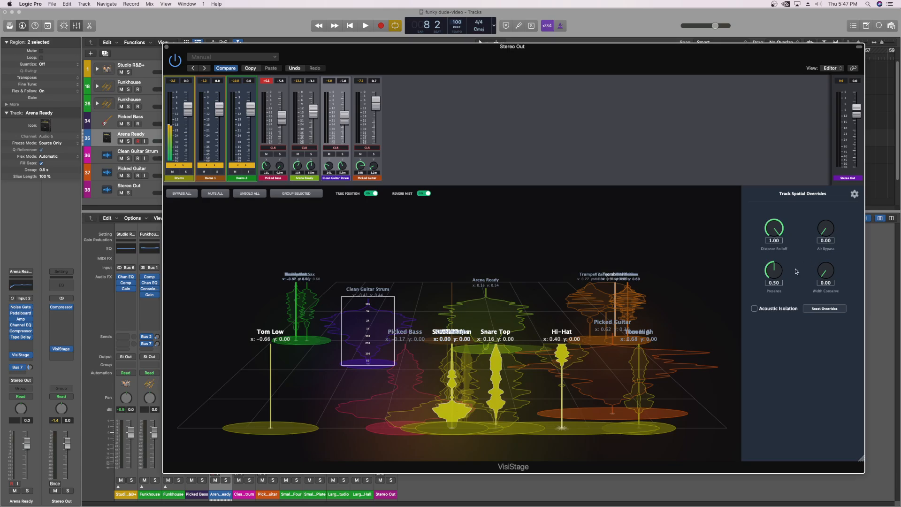
# View the spatial overrides of Snare Top and Clean Guitar Strum, clear the track selection and hide the settings panel
pyautogui.click(496, 362)
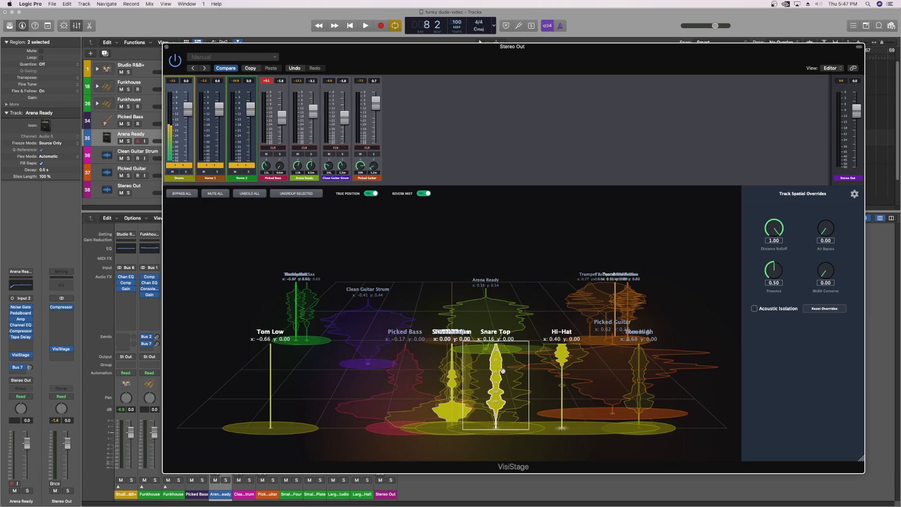
pyautogui.click(374, 332)
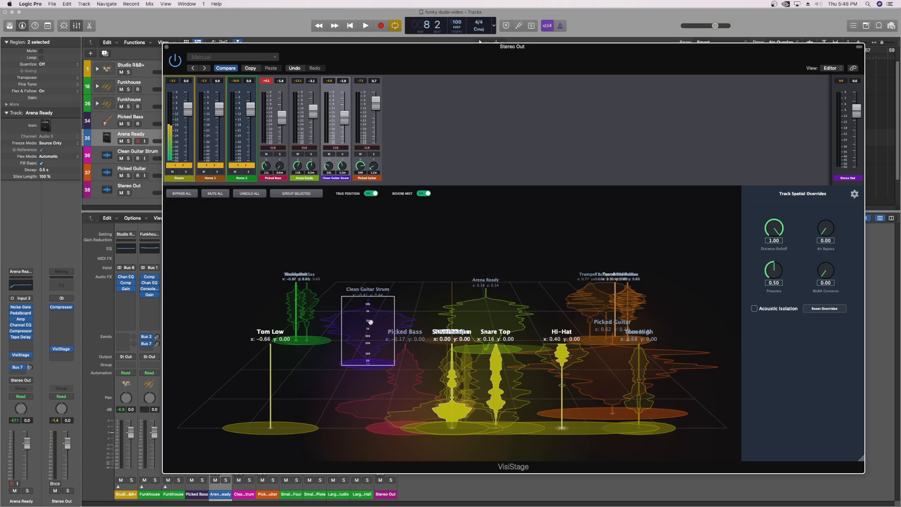
pyautogui.click(387, 269)
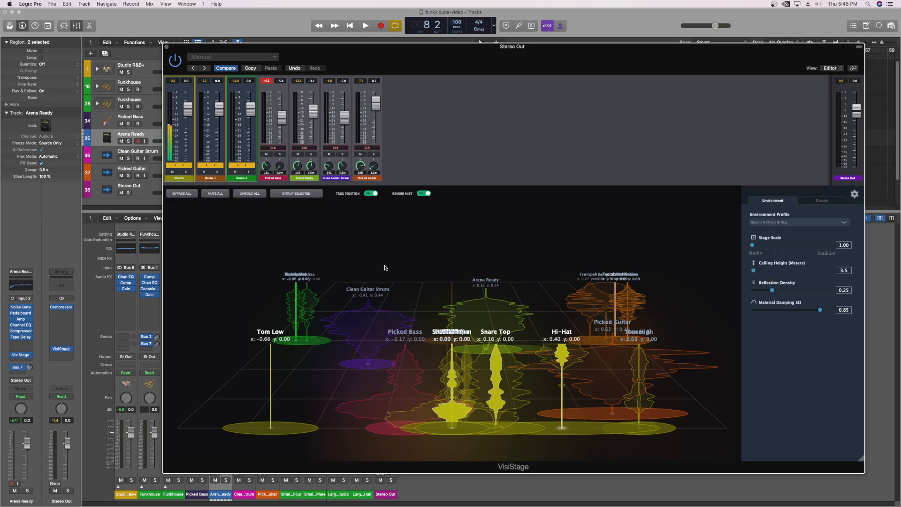
pyautogui.click(856, 194)
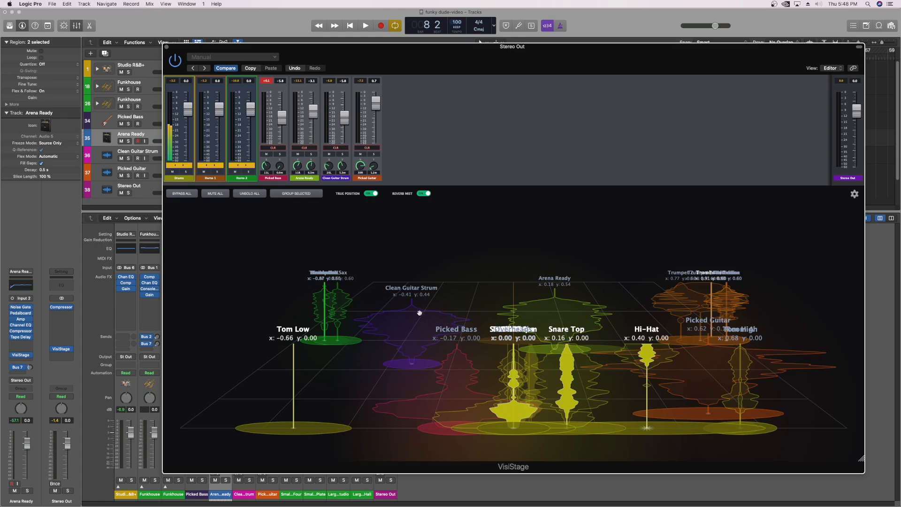
# Play the mix briefly, and move the plug-in window aside to view the mixer's VisiStage inserts before putting it back over them
pyautogui.press('space')
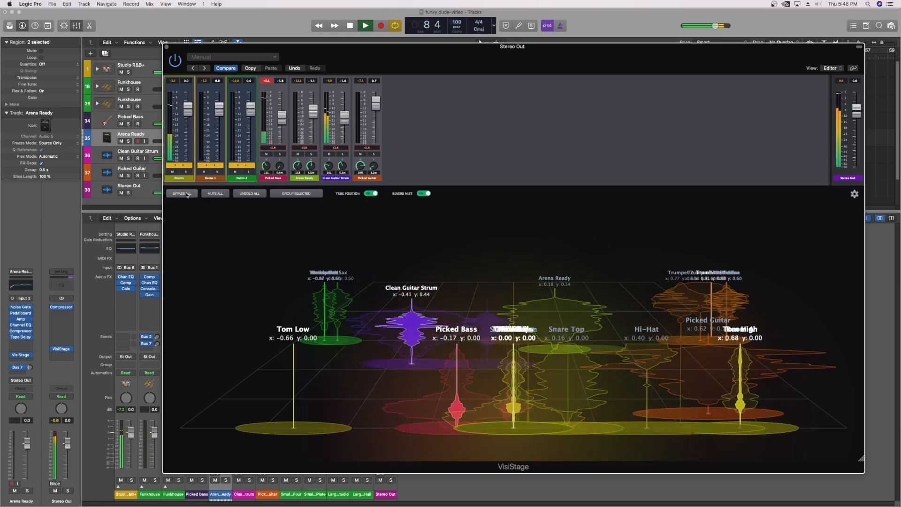
pyautogui.press('space')
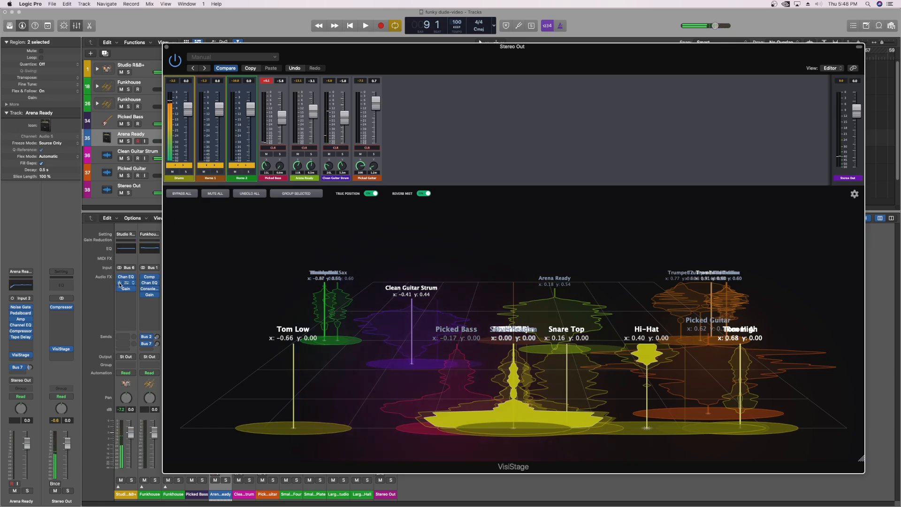
pyautogui.moveTo(211, 49); pyautogui.dragTo(477, 246)
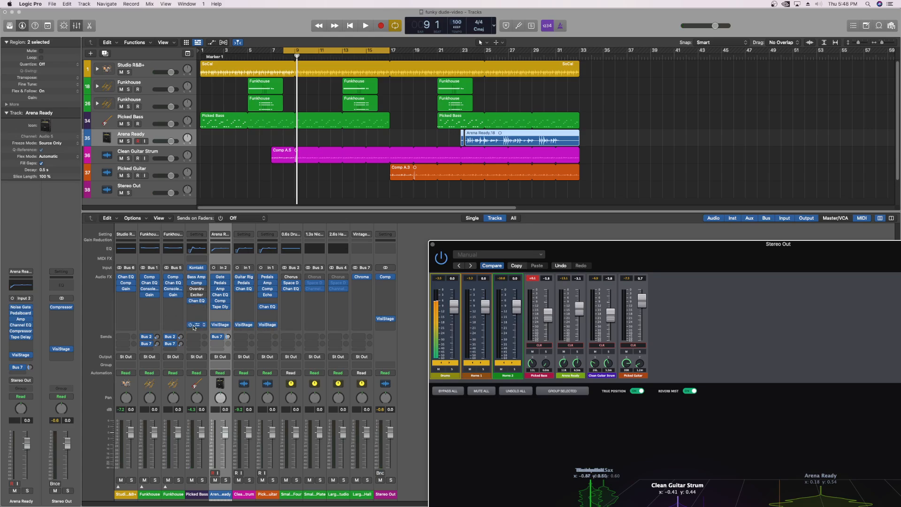
pyautogui.moveTo(560, 247); pyautogui.dragTo(214, 73)
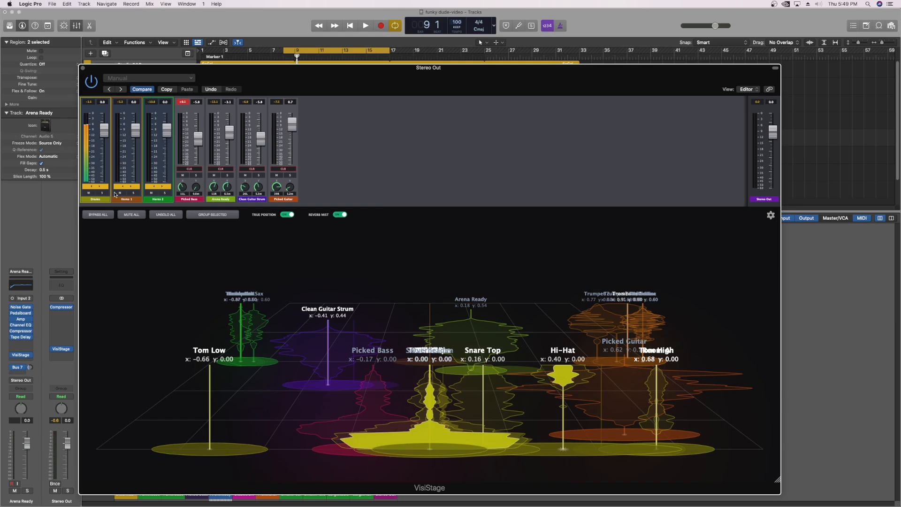
# Bypass all VisiStage plug-ins, play the mix without them, and re-enable them during playback
pyautogui.click(100, 216)
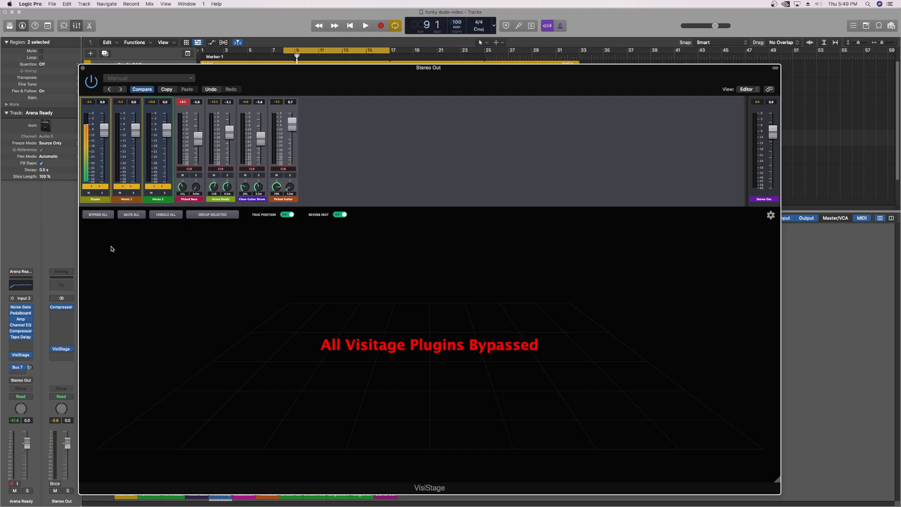
pyautogui.press('space')
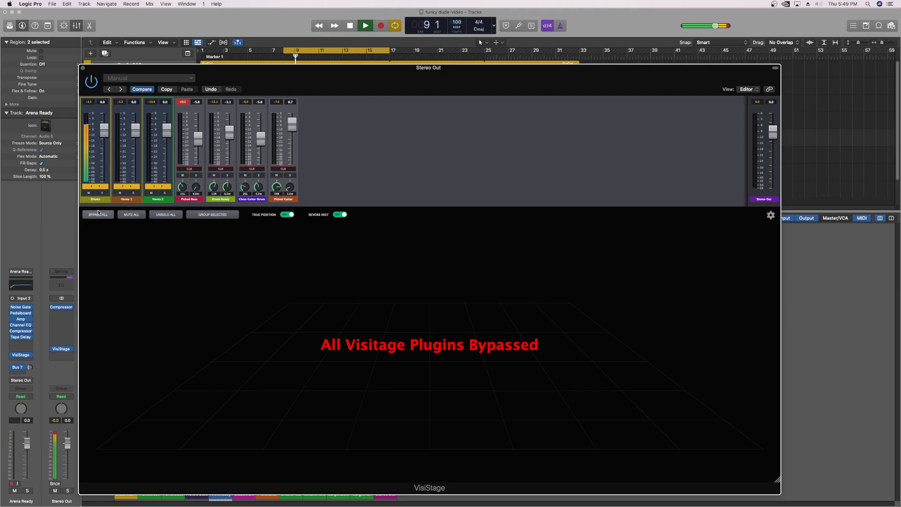
pyautogui.press('space')
pyautogui.press('space')
pyautogui.click(100, 216)
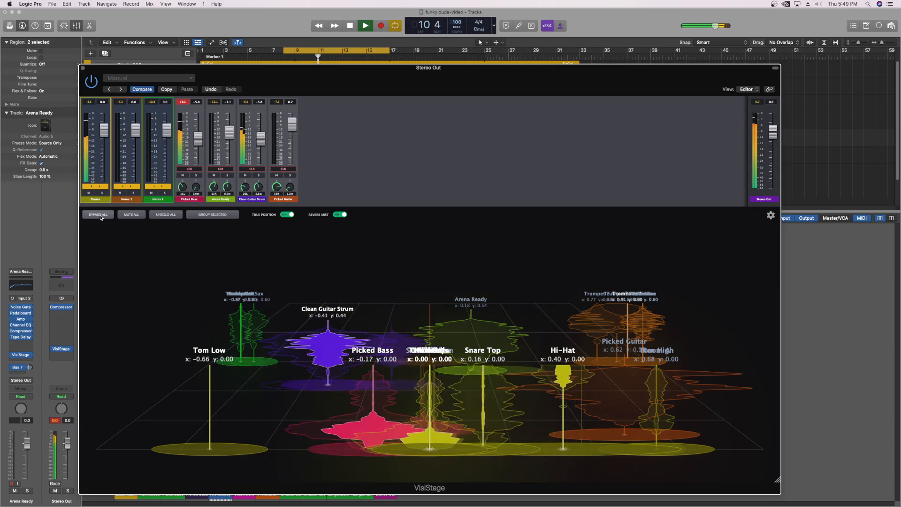
# Compare the playing mix with all VisiStage plug-ins repeatedly bypassed and re-enabled, leave them enabled and stop playback
pyautogui.click(100, 216)
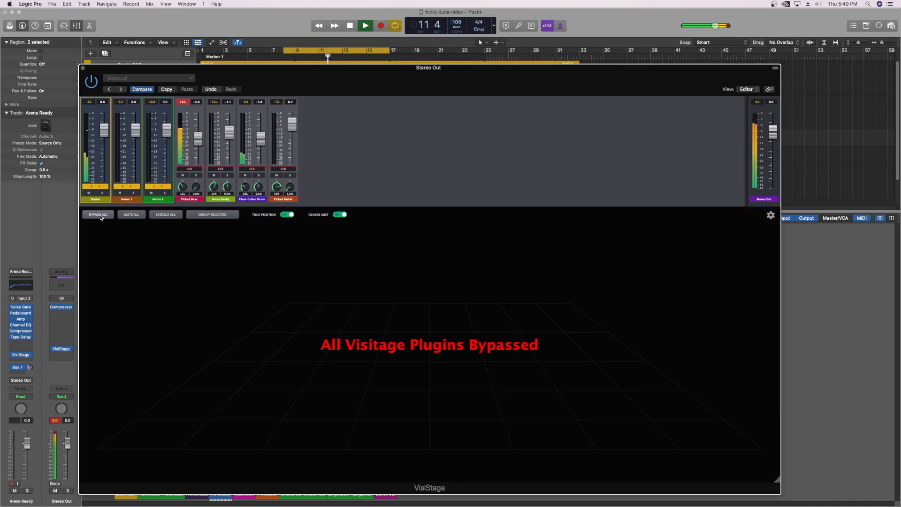
pyautogui.click(100, 215)
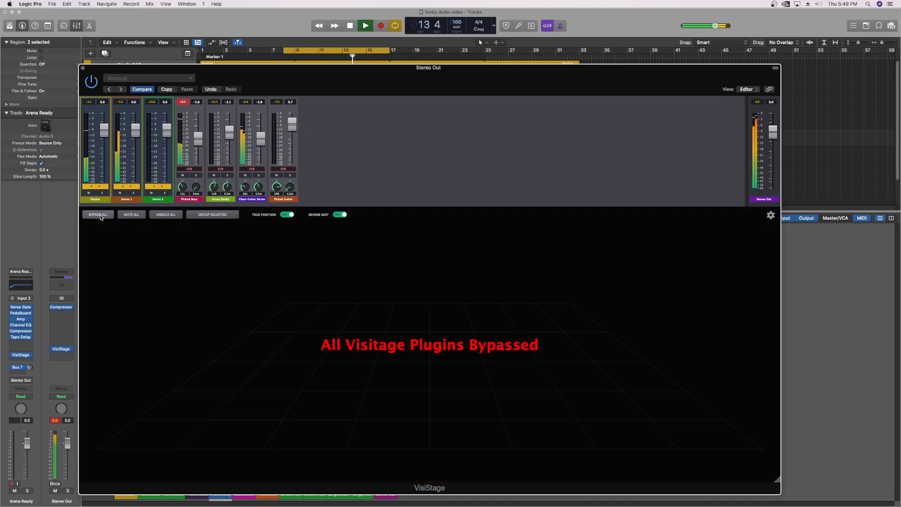
pyautogui.click(100, 216)
pyautogui.click(100, 215)
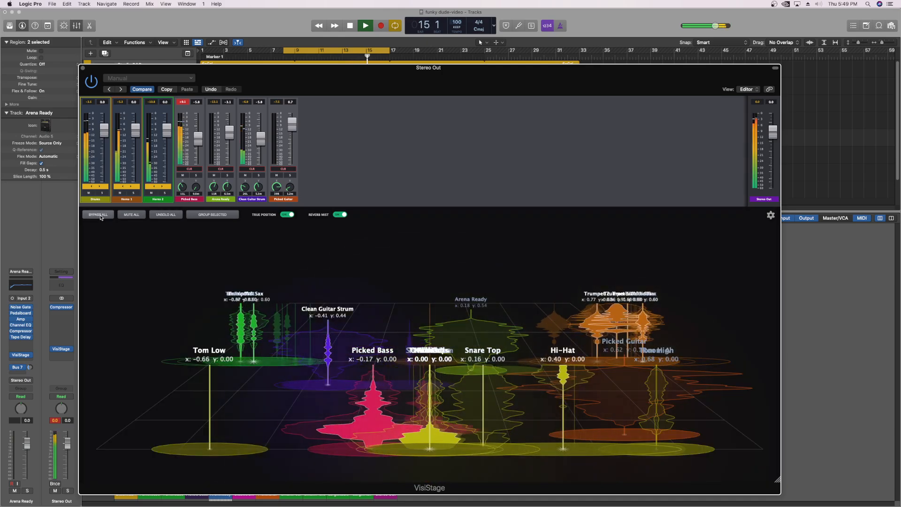
pyautogui.click(99, 215)
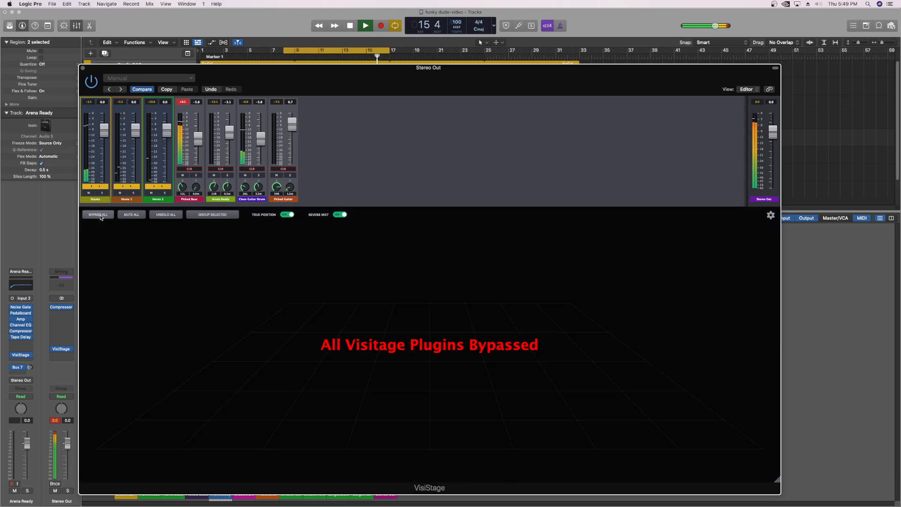
pyautogui.click(100, 215)
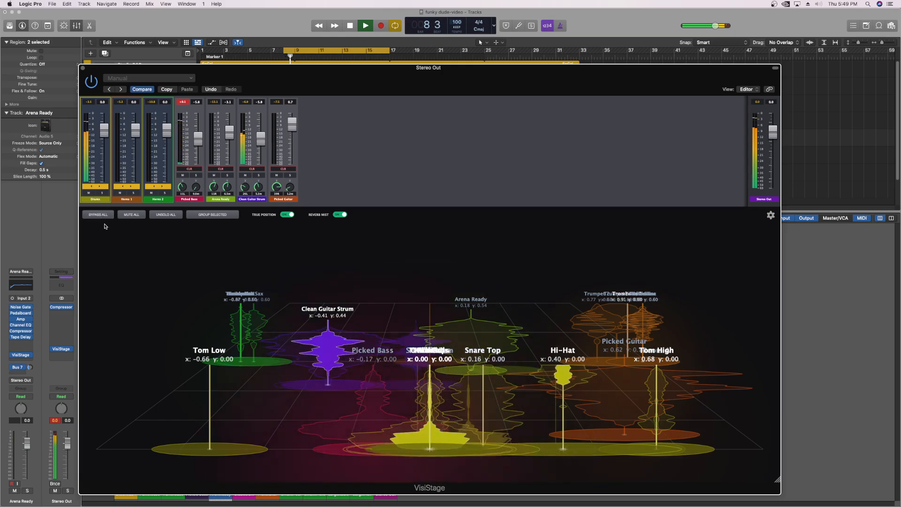
pyautogui.press('space')
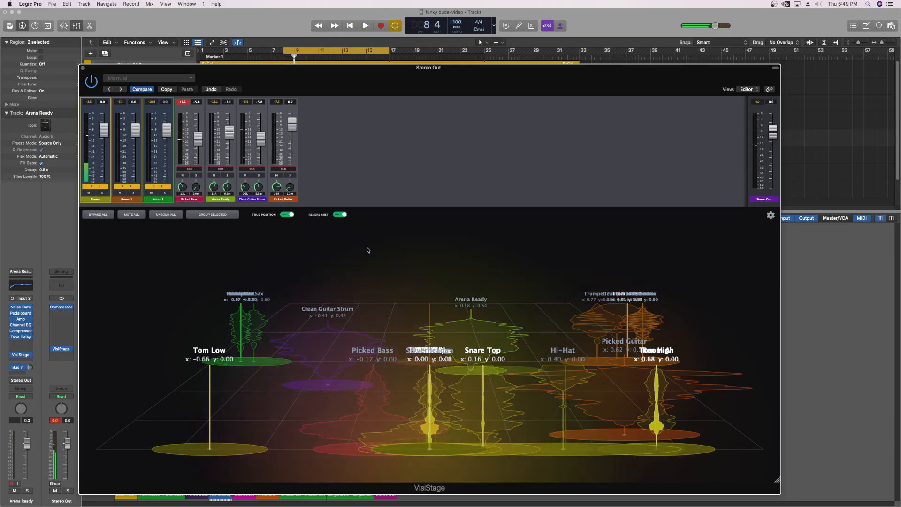